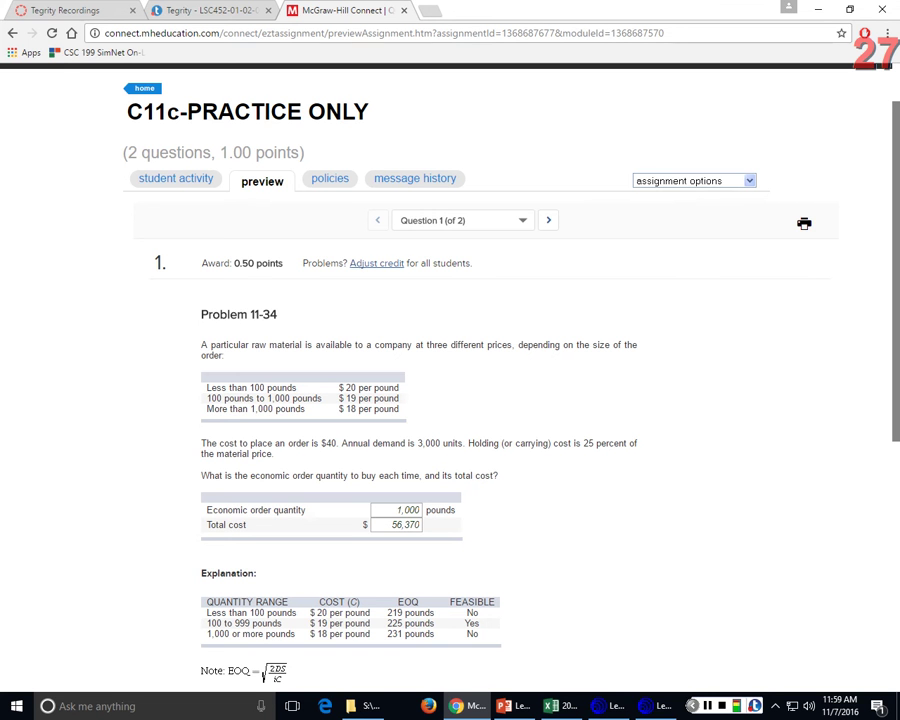
# Review practice problems 11-34 and 11-35 in the assignment preview and return to question 1.
pyautogui.scroll(-1, 450, 400)
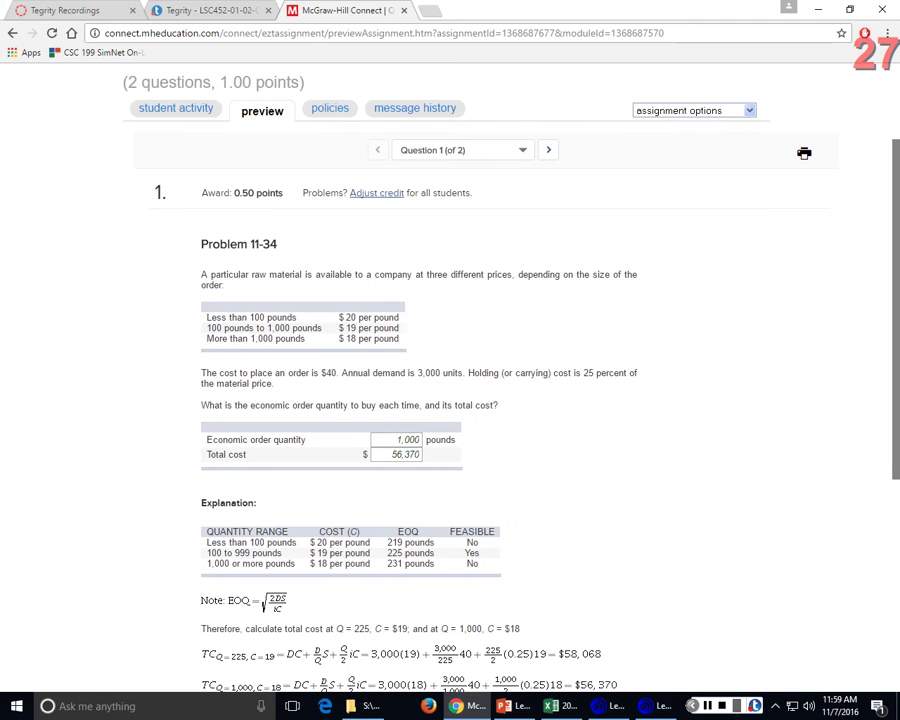
pyautogui.scroll(2, 450, 400)
pyautogui.press('F5')
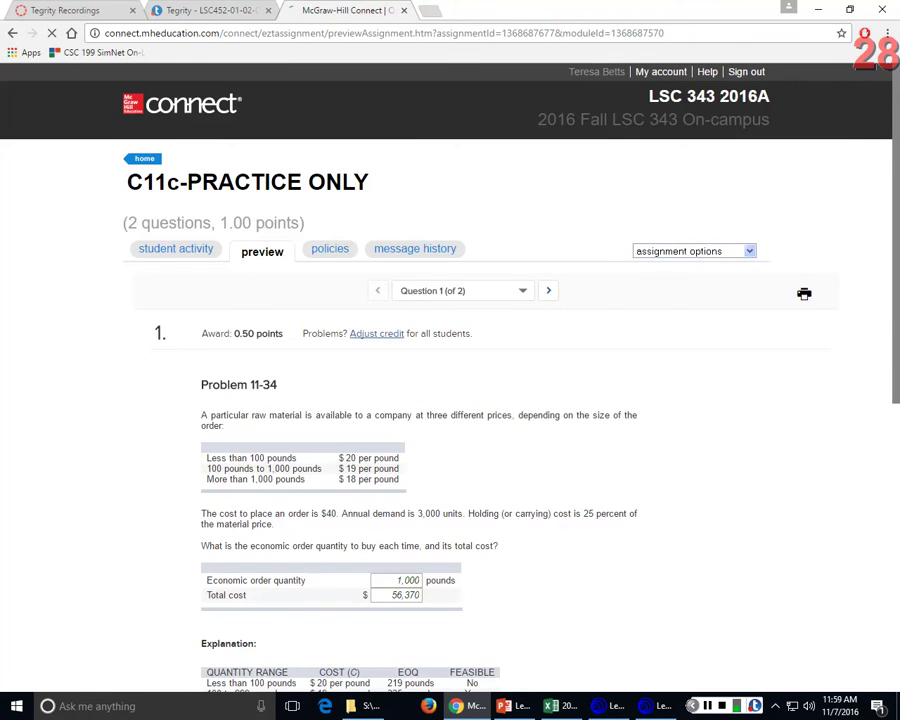
pyautogui.scroll(1, 409, 382)
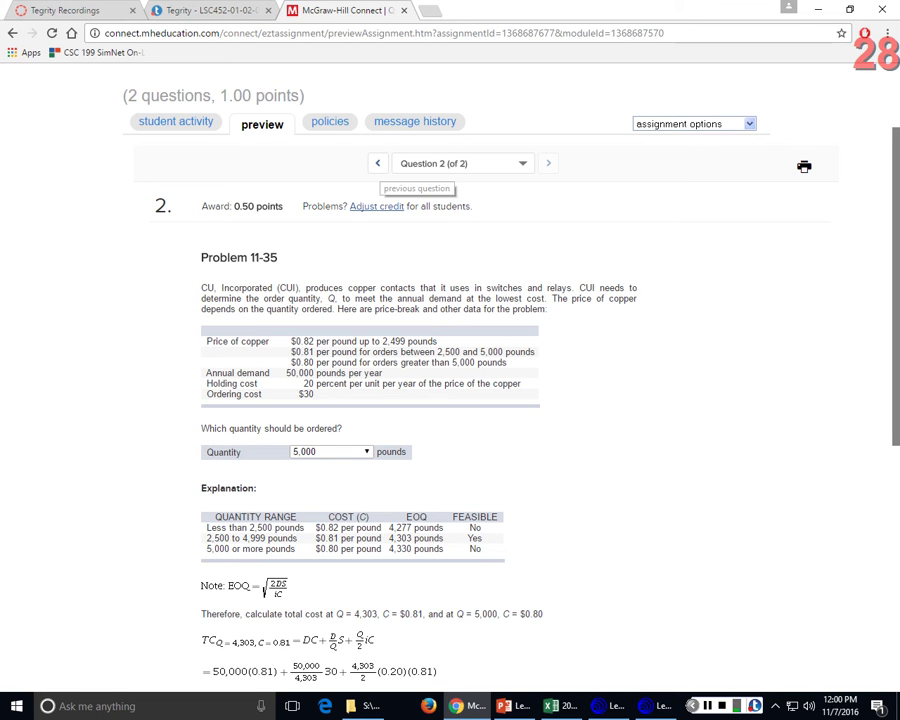
pyautogui.click(377, 163)
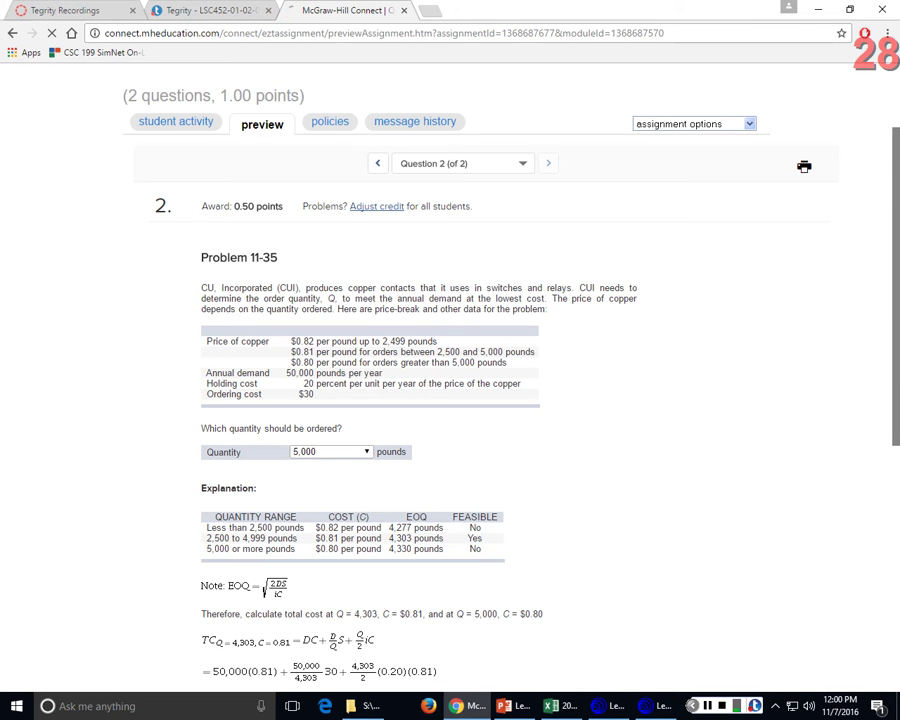
pyautogui.scroll(2, 450, 400)
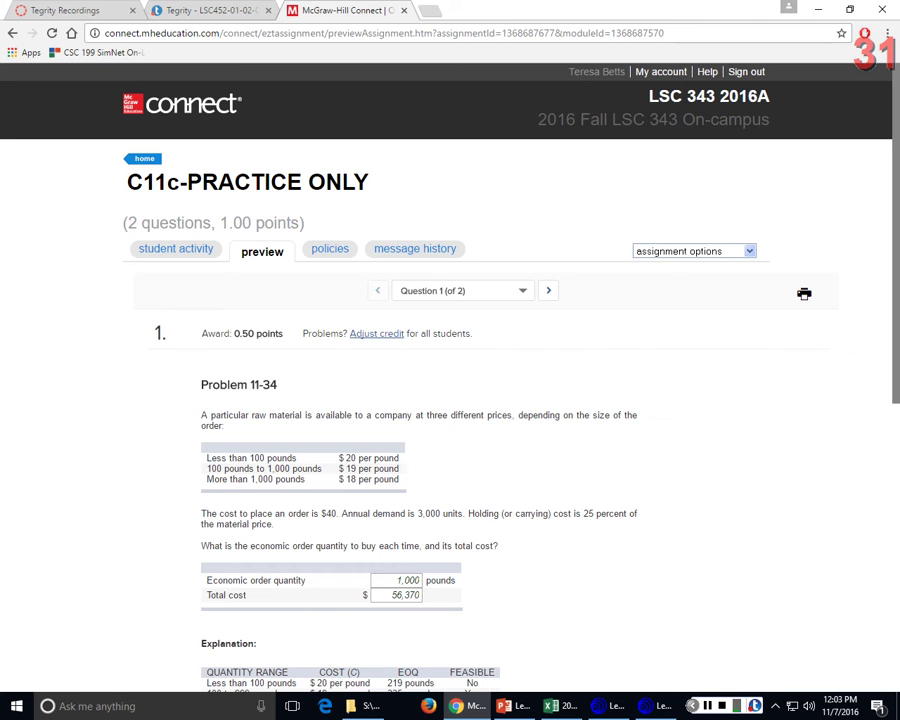
# Switch to Excel and create a new blank workbook.
pyautogui.hotkey('alt', 'Tab')
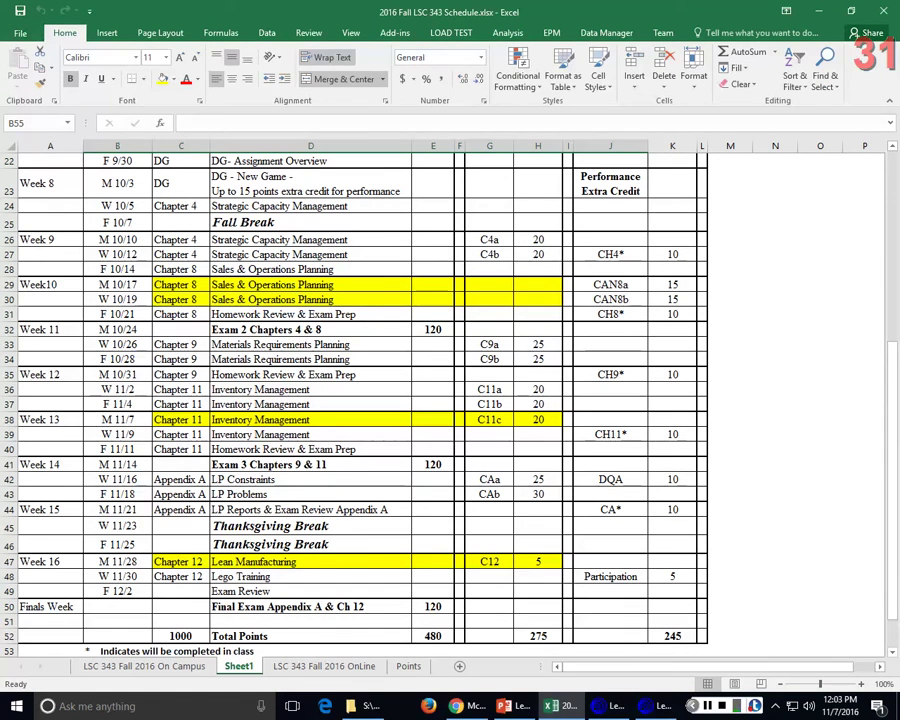
pyautogui.click(20, 30)
pyautogui.click(26, 120)
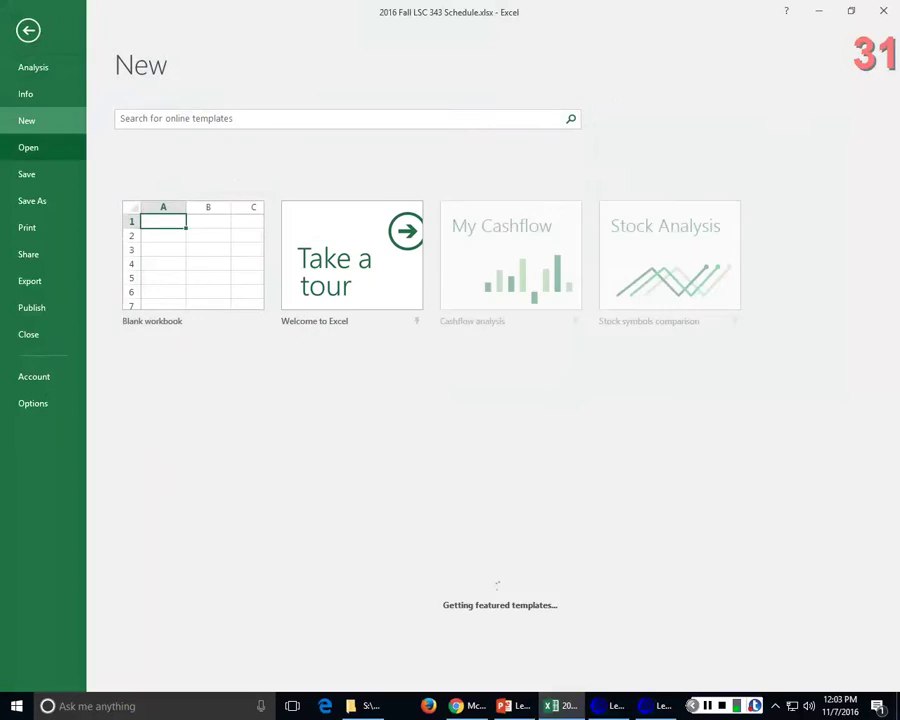
pyautogui.press('Escape')
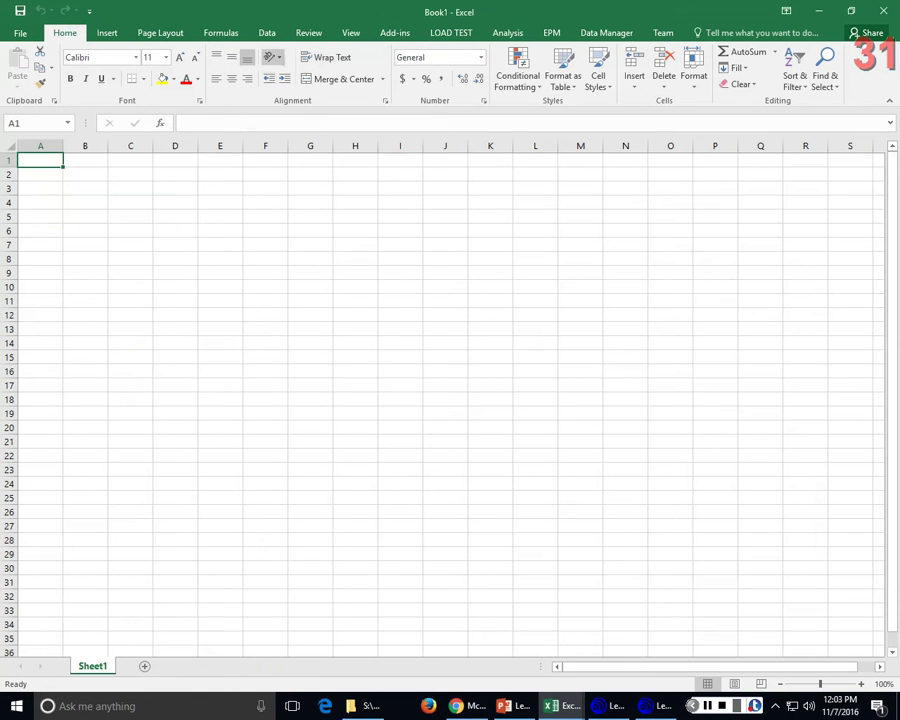
pyautogui.click(35, 175)
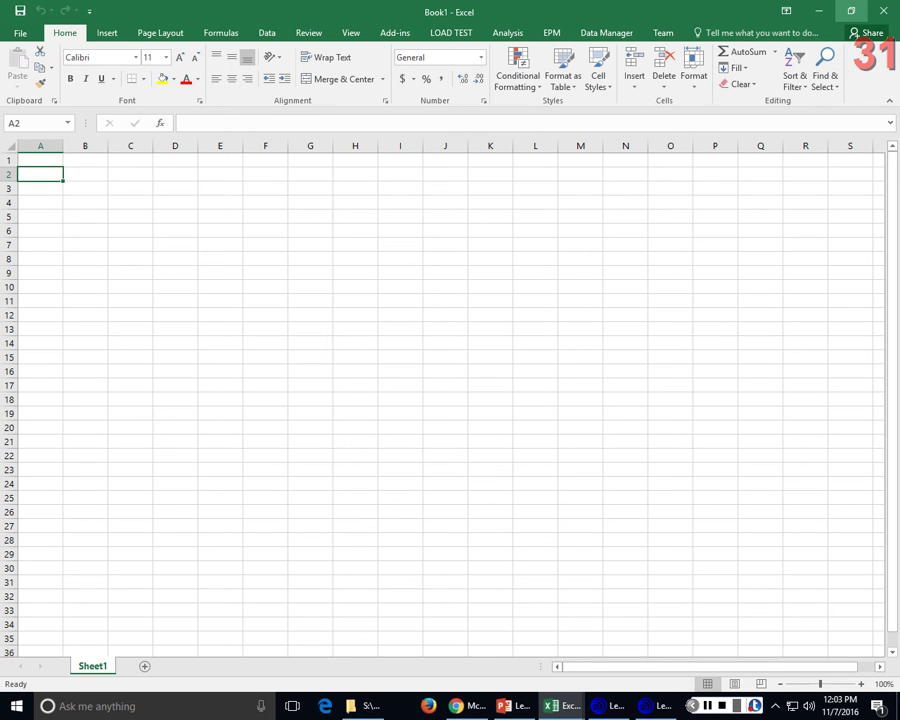
pyautogui.press('super+Down')
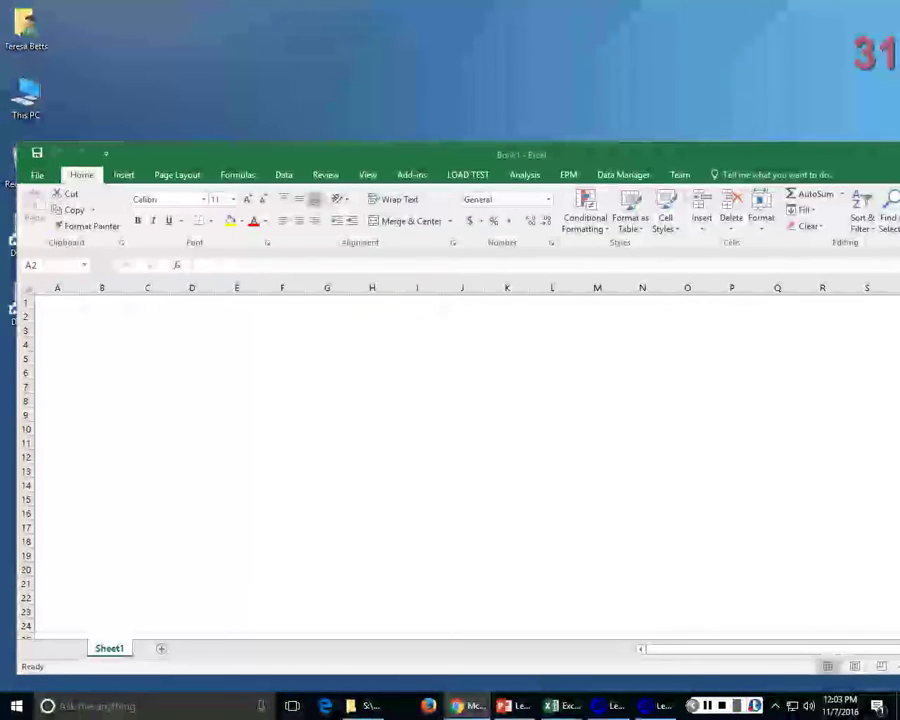
pyautogui.press('super+Up')
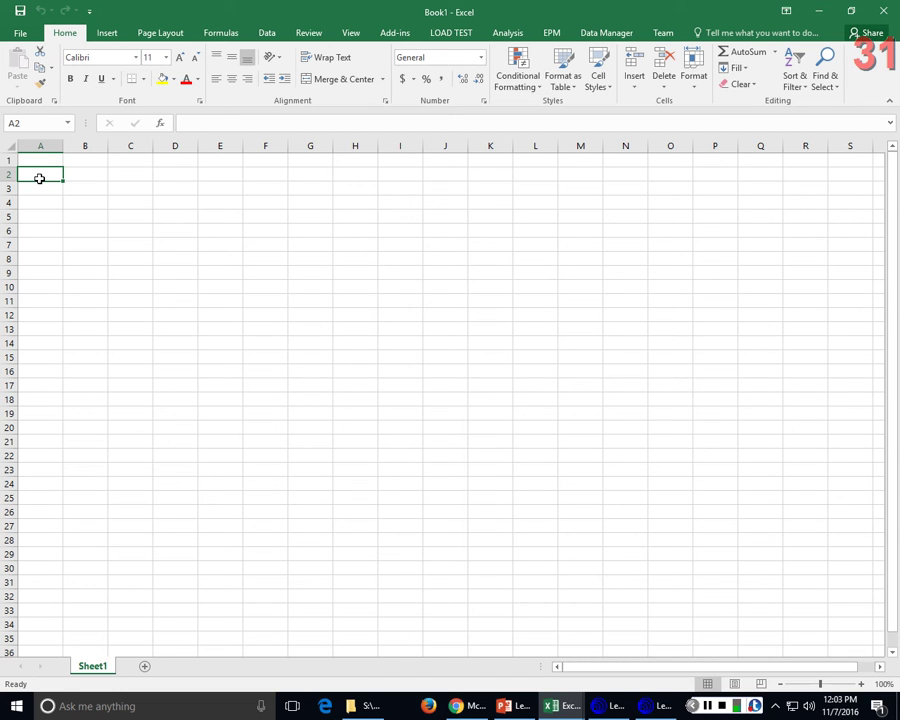
# Enter the labels S, D and i in A2:A4 with the values 40, 3000 and .25 in B2:B4.
pyautogui.write('S')
pyautogui.press('Tab')
pyautogui.write('40')
pyautogui.press('Return')
pyautogui.write('D')
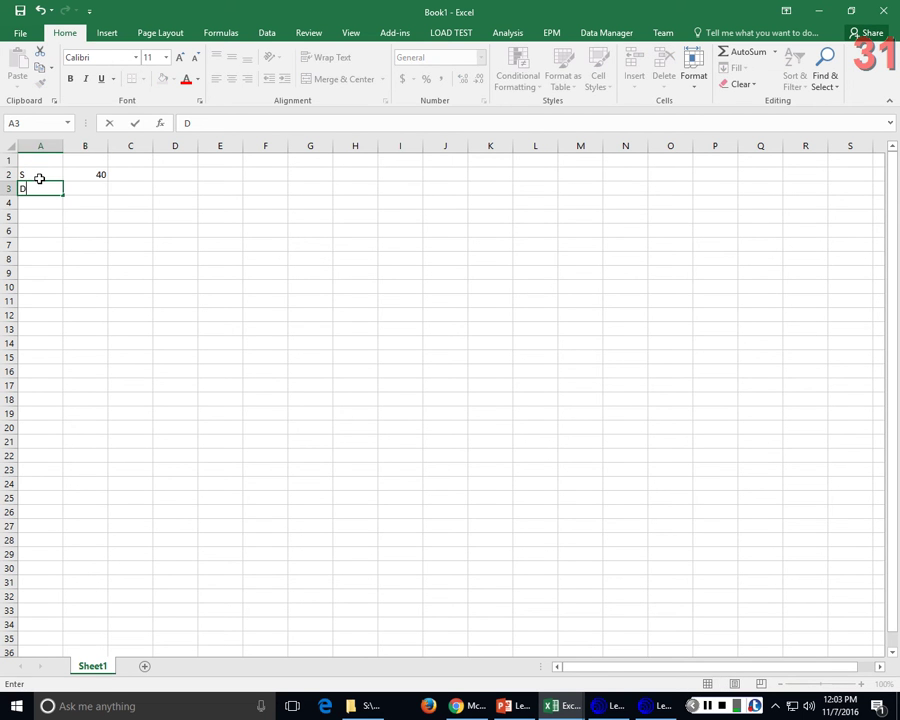
pyautogui.press('Tab')
pyautogui.write('3000')
pyautogui.press('Return')
pyautogui.write('i')
pyautogui.press('Tab')
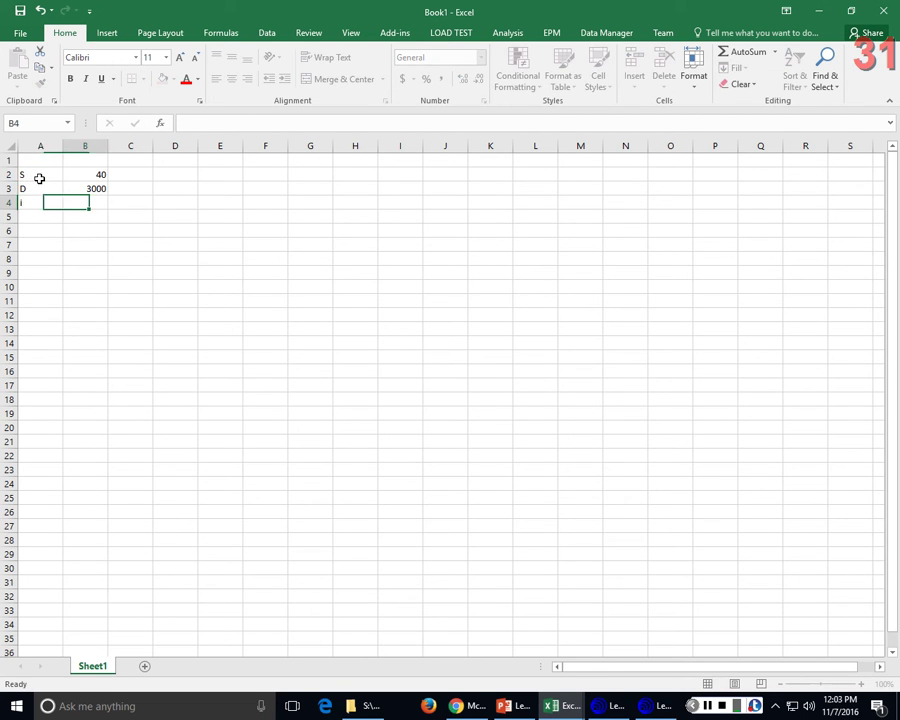
pyautogui.write('.25')
pyautogui.press('Return')
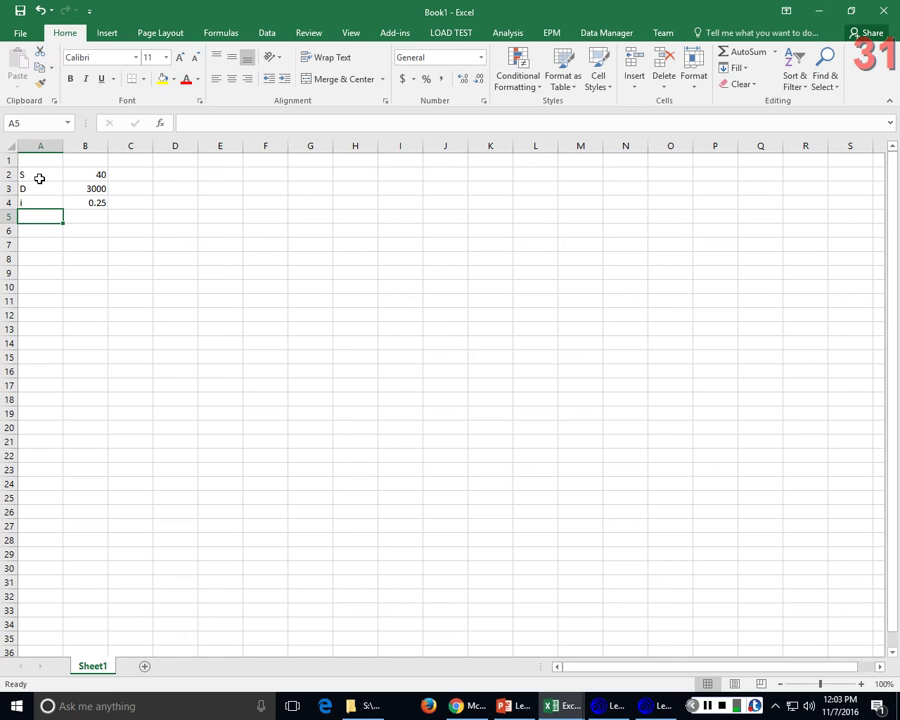
# Add the first price break in row 5, labelled "C 0-100" with a cost of 20.
pyautogui.write('C')
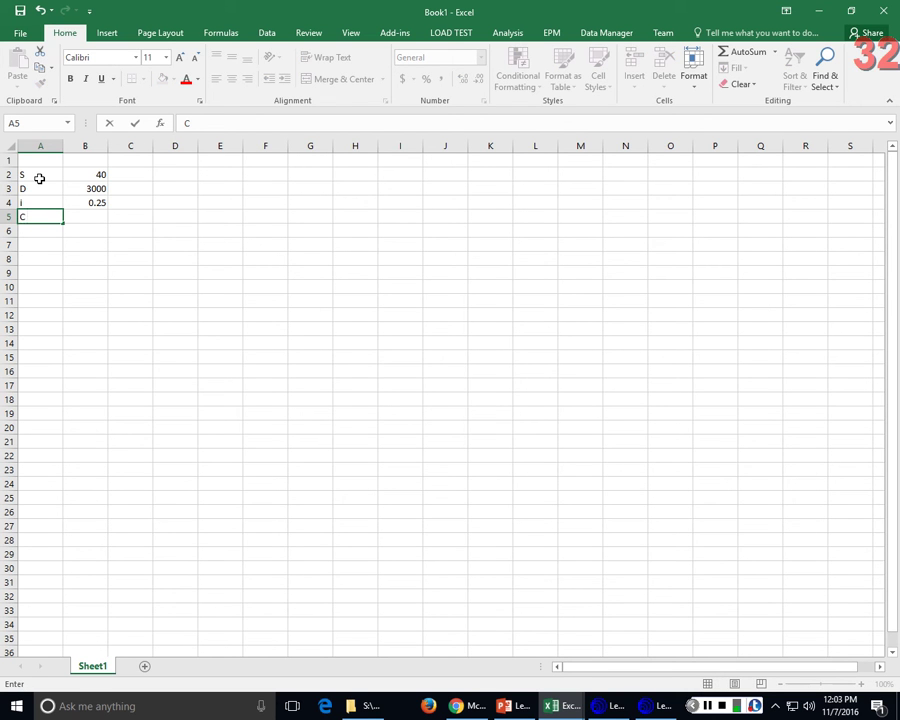
pyautogui.write(' 0-100')
pyautogui.press('Tab')
pyautogui.write('20')
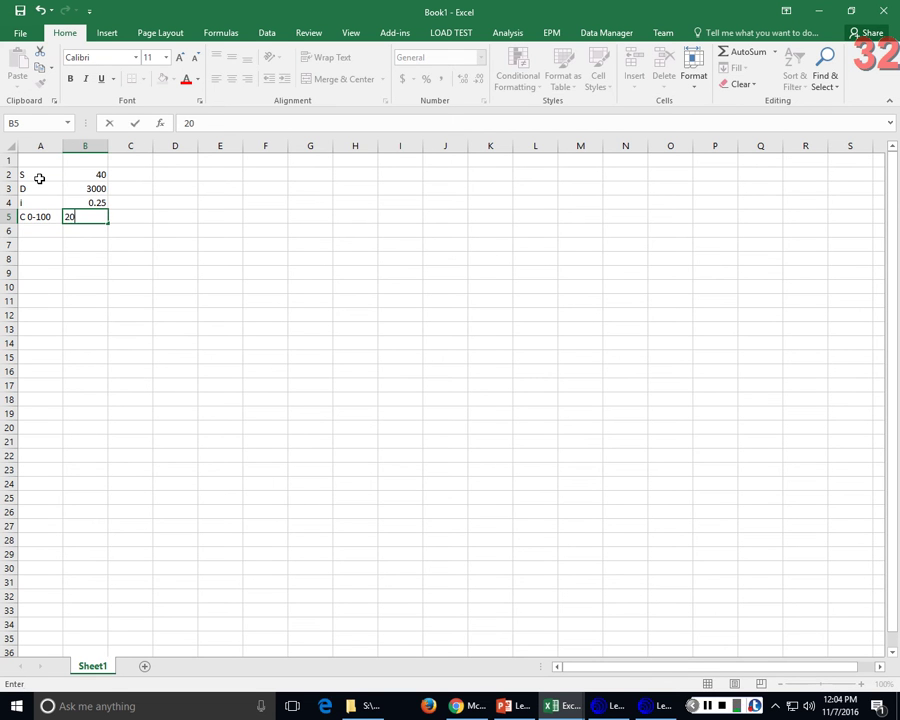
pyautogui.press('Return')
# Add the second price break in row 6, labelled "c 100 - 1000" with a cost of 19.
pyautogui.write('c')
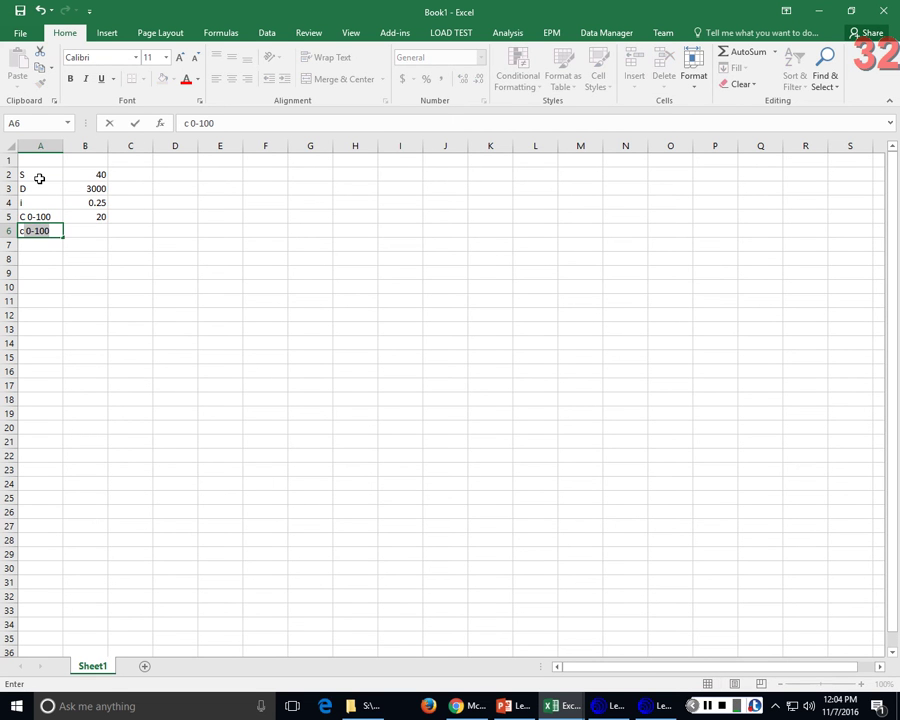
pyautogui.write(' 0-100')
pyautogui.write('100 -')
pyautogui.write(' 1000')
pyautogui.press('Tab')
pyautogui.write('19')
pyautogui.press('Return')
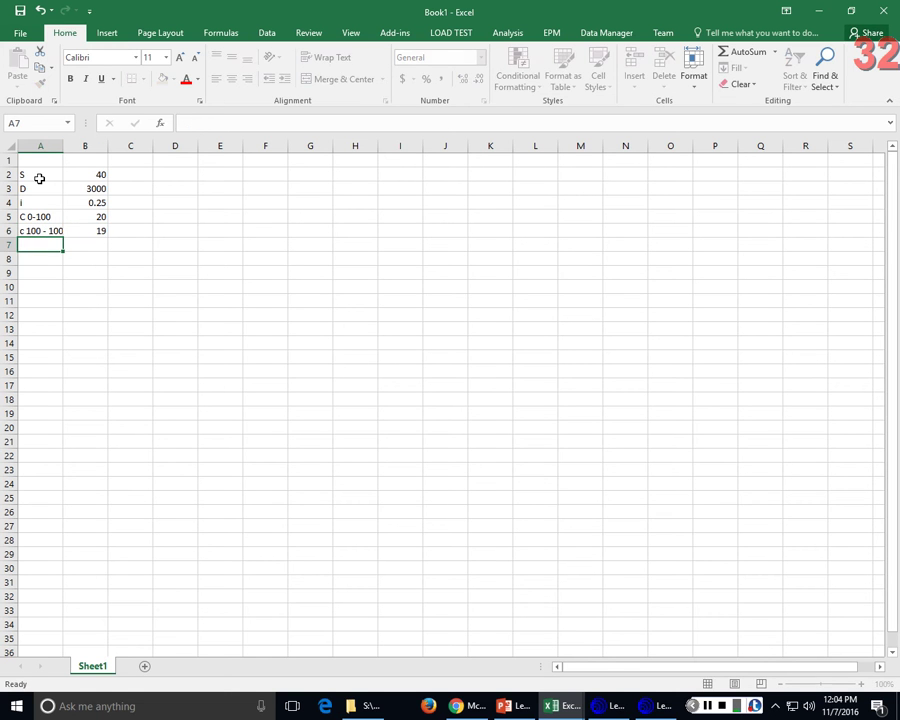
# Add the third price break in row 7, labelled "C 1000+" with a cost of 18.
pyautogui.write('C 1')
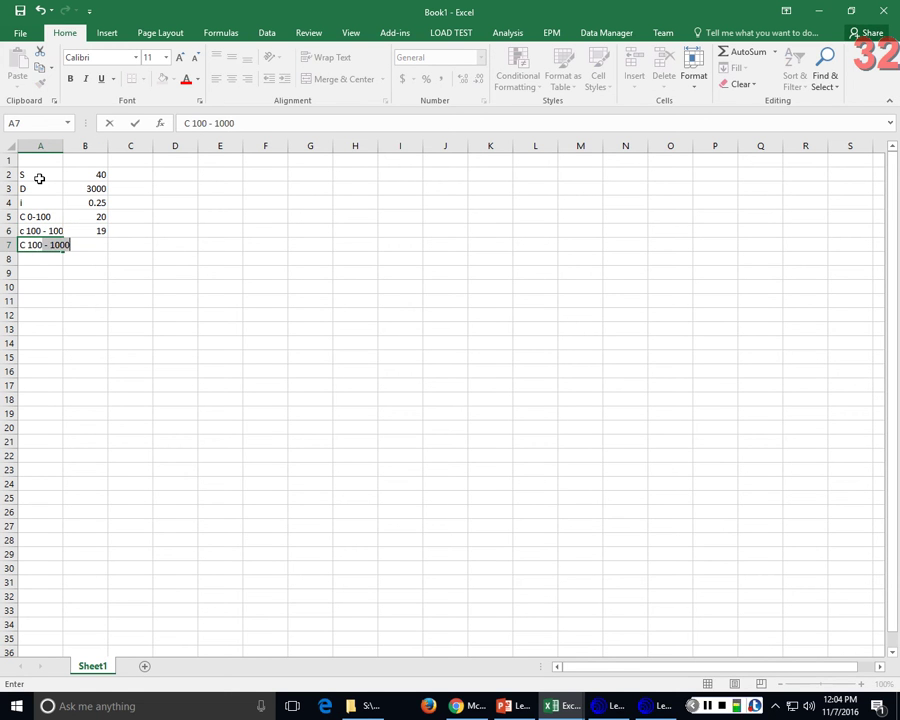
pyautogui.write('000+')
pyautogui.press('Tab')
pyautogui.write('18')
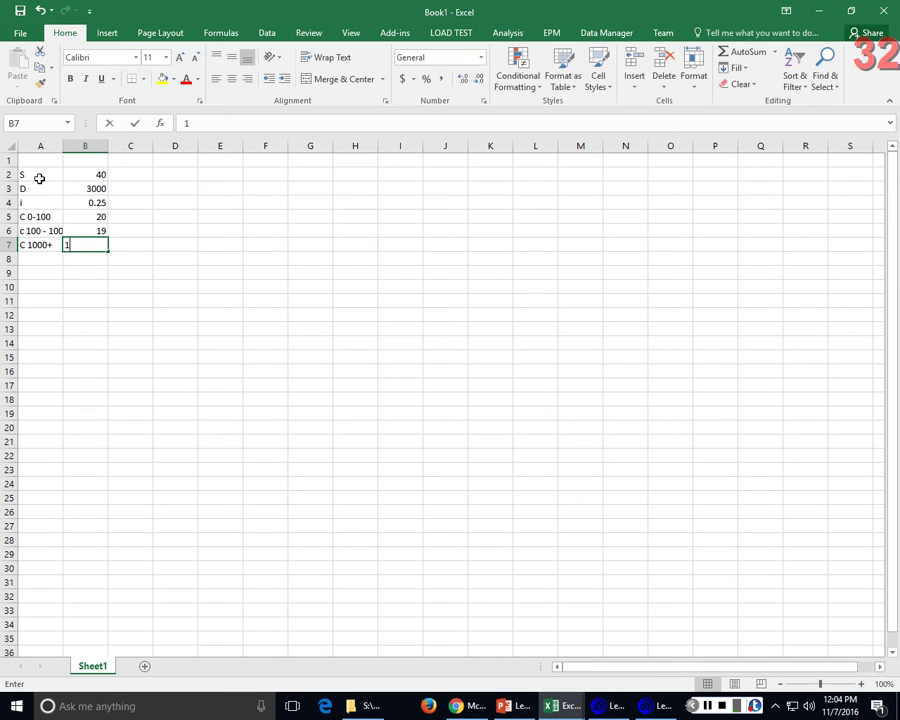
pyautogui.click(86, 279)
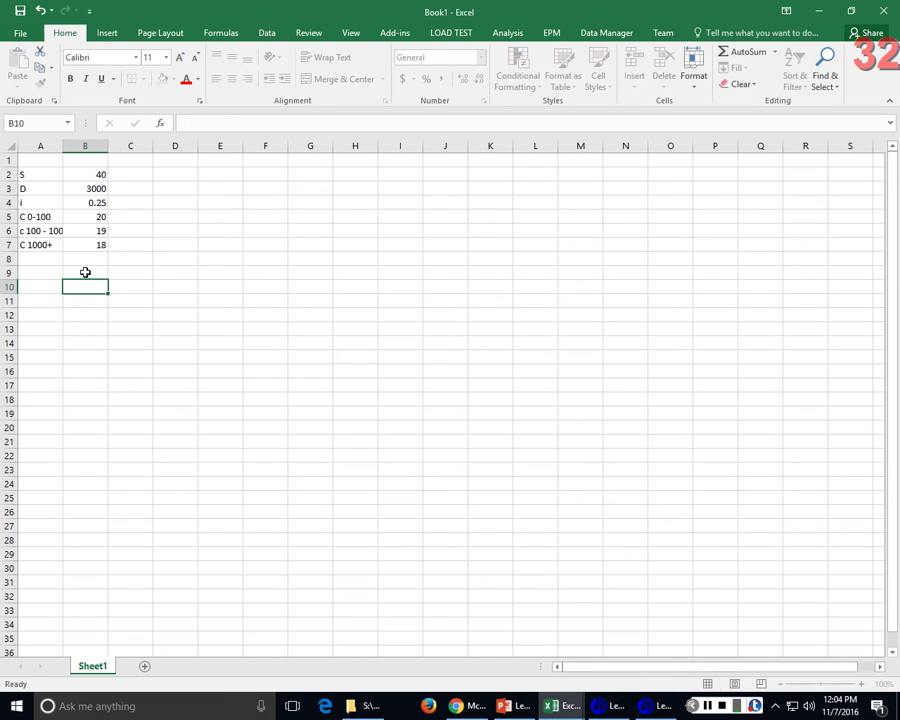
# Widen column A enough to fit the full price-break labels.
pyautogui.click(42, 147)
pyautogui.moveTo(63, 146); pyautogui.dragTo(74, 146)
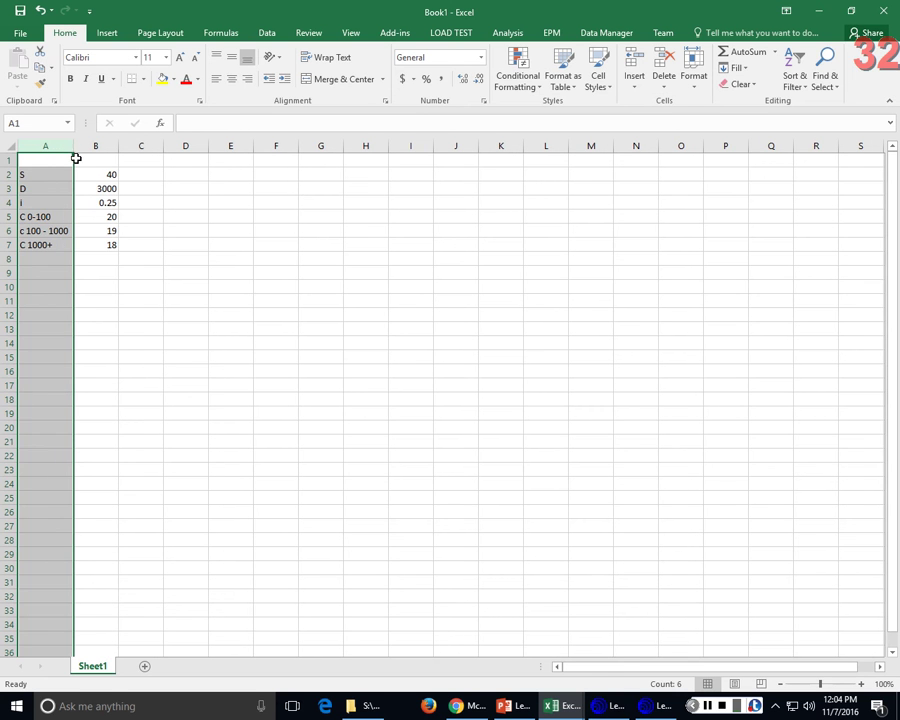
pyautogui.click(147, 216)
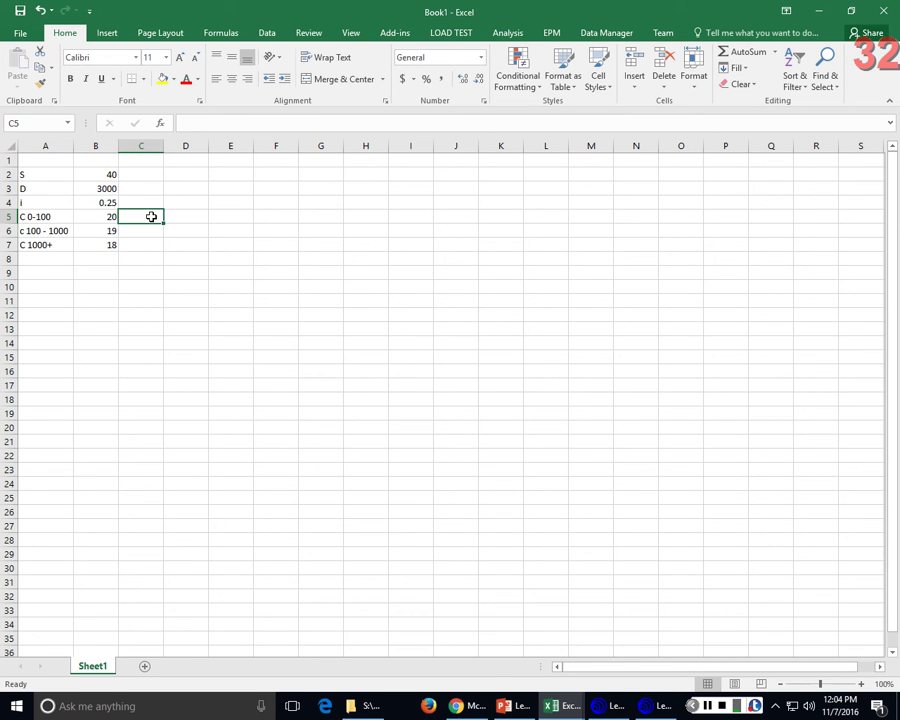
# Enter the label "EOQ" in cell D5 beside the first price break.
pyautogui.click(177, 216)
pyautogui.write('DO')
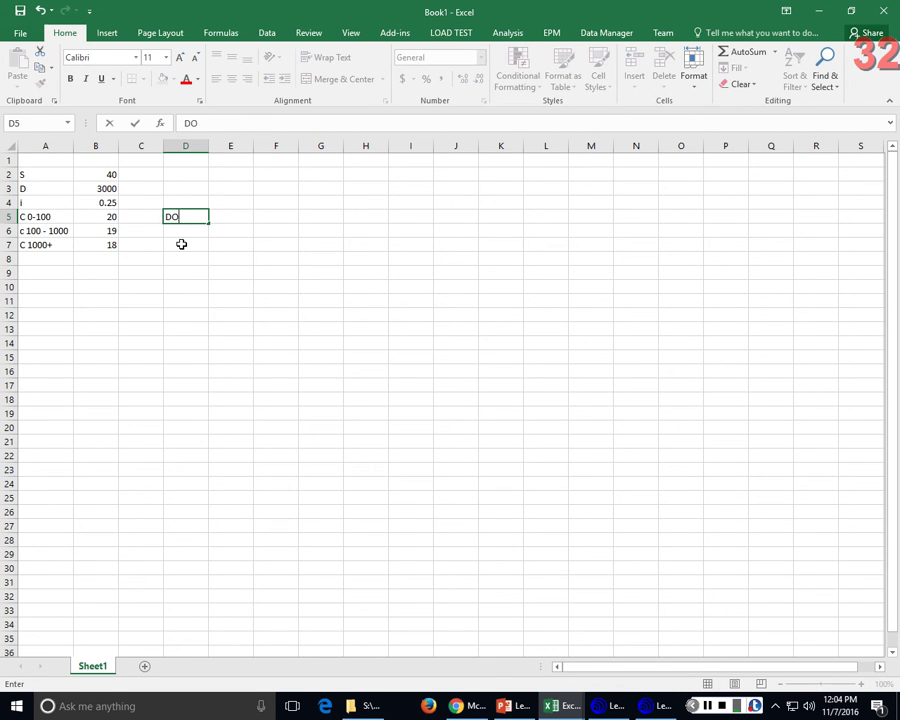
pyautogui.press('BackSpace')
pyautogui.press('BackSpace')
pyautogui.write('EOQ')
pyautogui.hotkey('ctrl', 'Return')
# Calculate the economic order quantity for the first price break in E5 with =SQRT((2*B3*B2)/(B4*B5)).
pyautogui.press('Right')
pyautogui.write('=S')
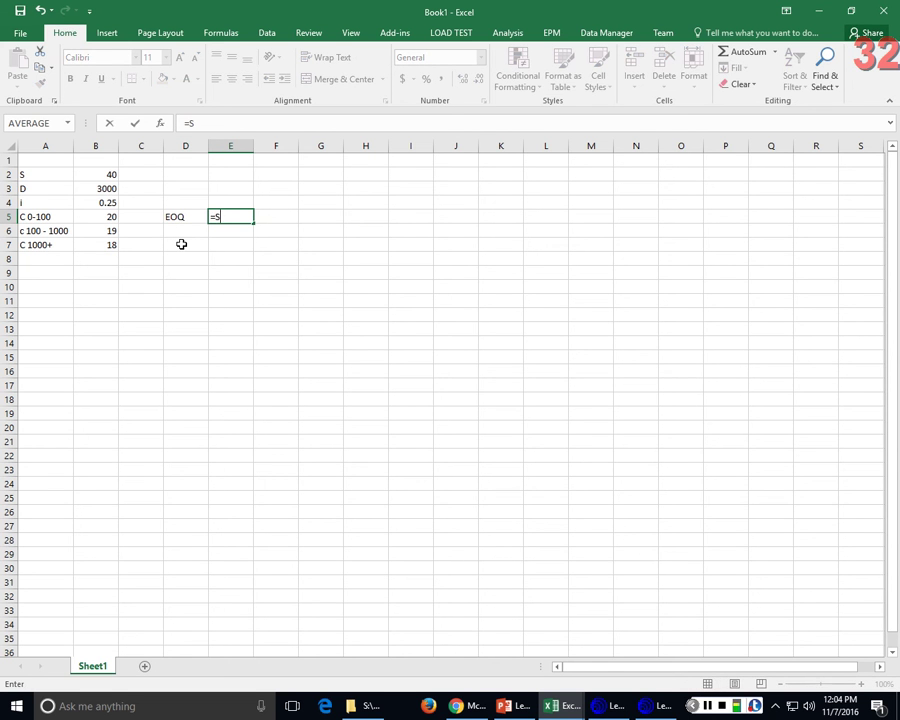
pyautogui.write('QRT(2')
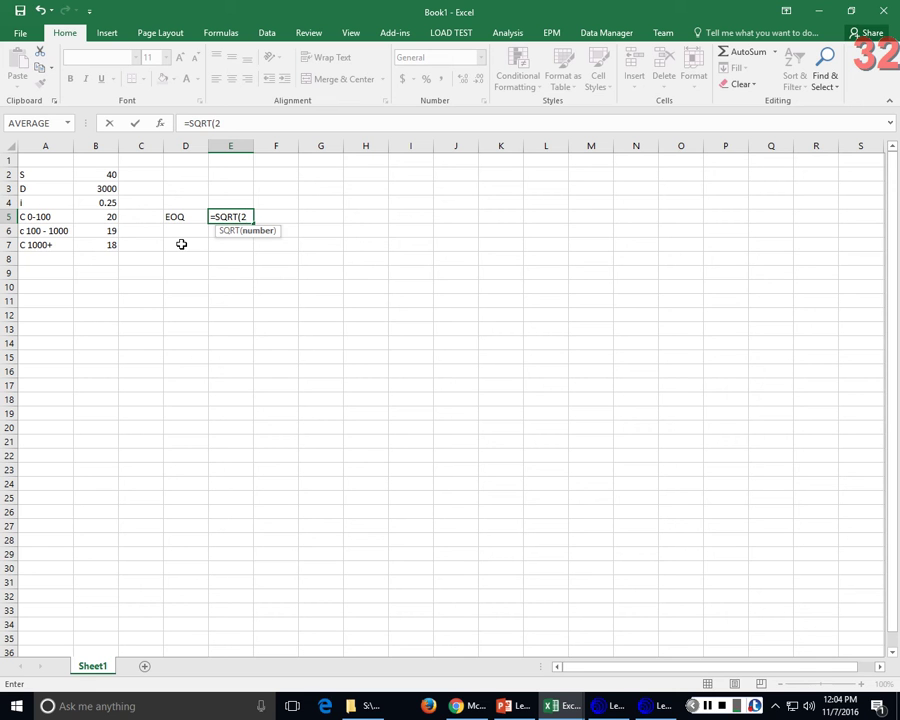
pyautogui.press('BackSpace')
pyautogui.write('(2*')
pyautogui.click(77, 193)
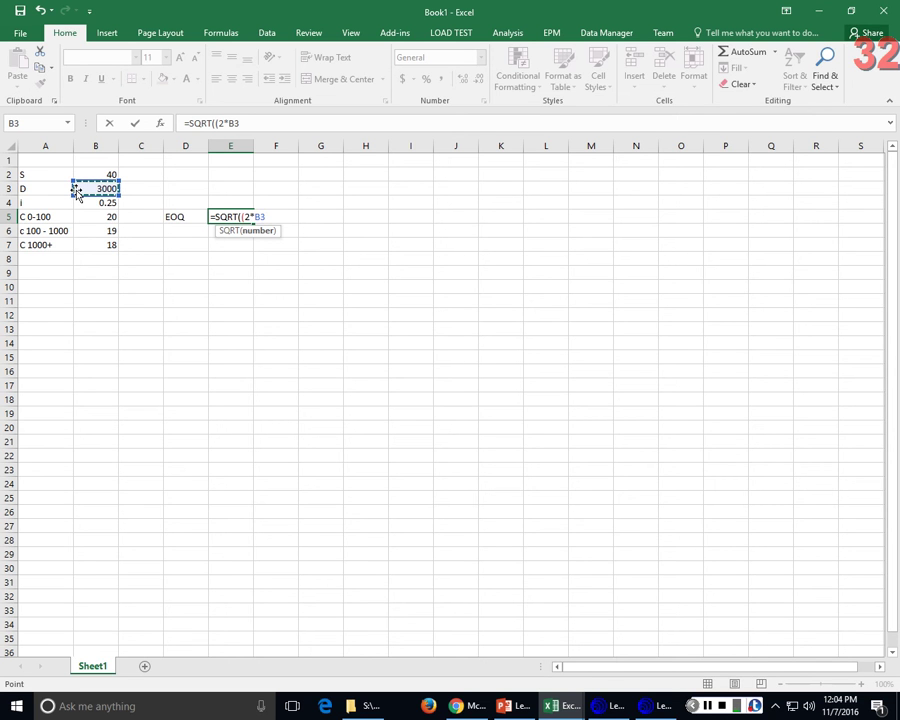
pyautogui.write('*')
pyautogui.click(95, 176)
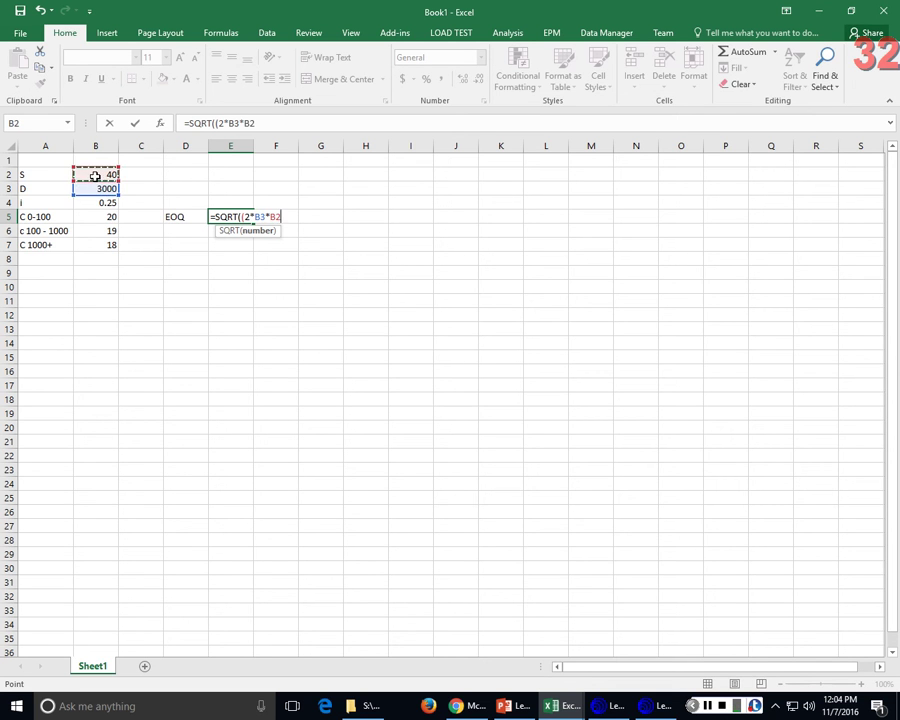
pyautogui.write(')/(')
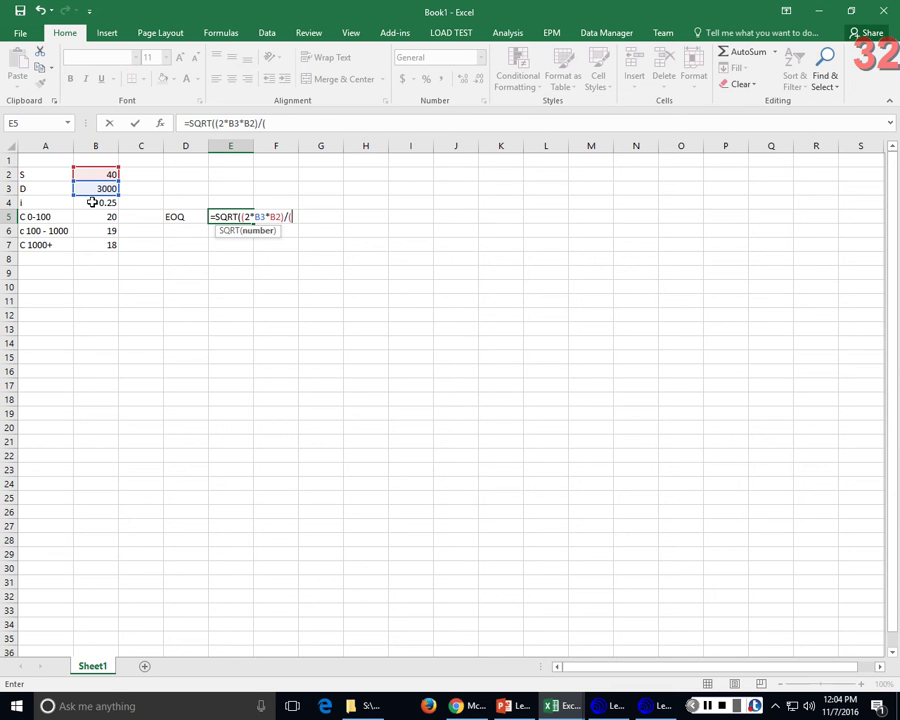
pyautogui.click(92, 202)
pyautogui.write('*')
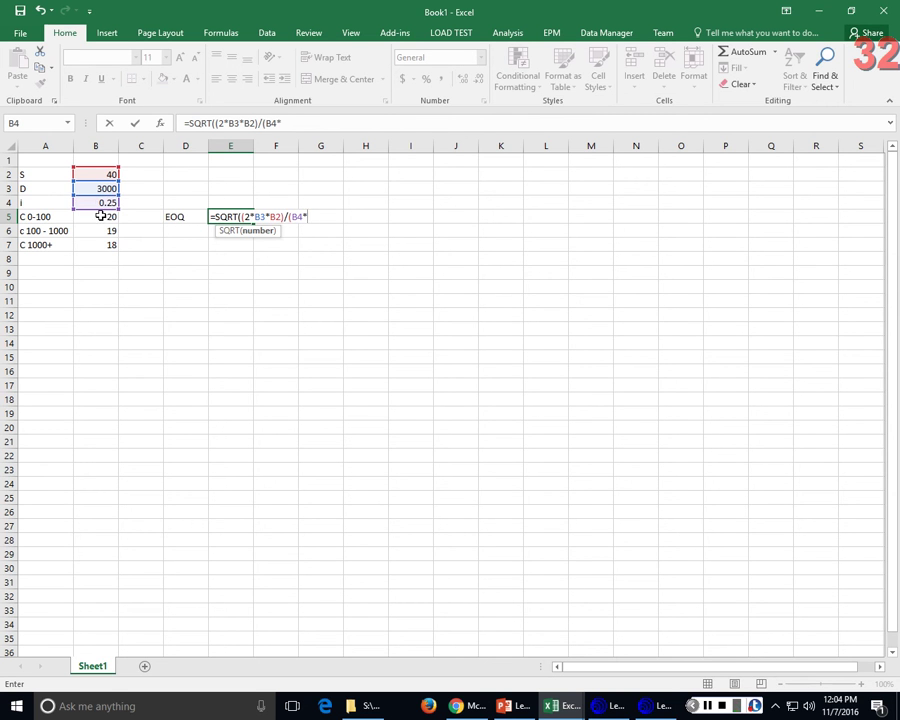
pyautogui.click(101, 216)
pyautogui.write(')')
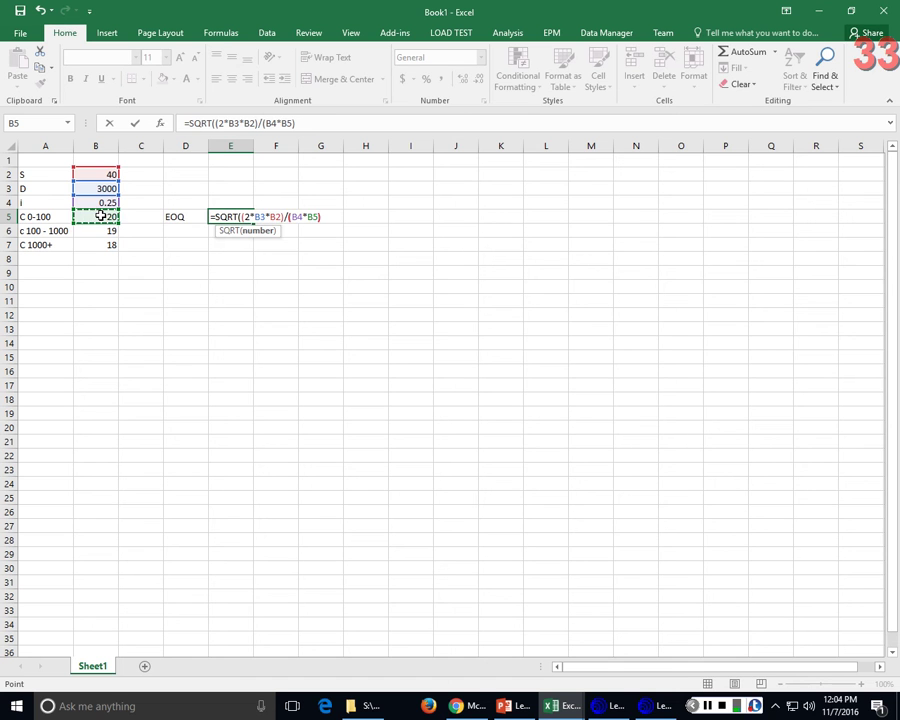
pyautogui.write(')')
pyautogui.press('Return')
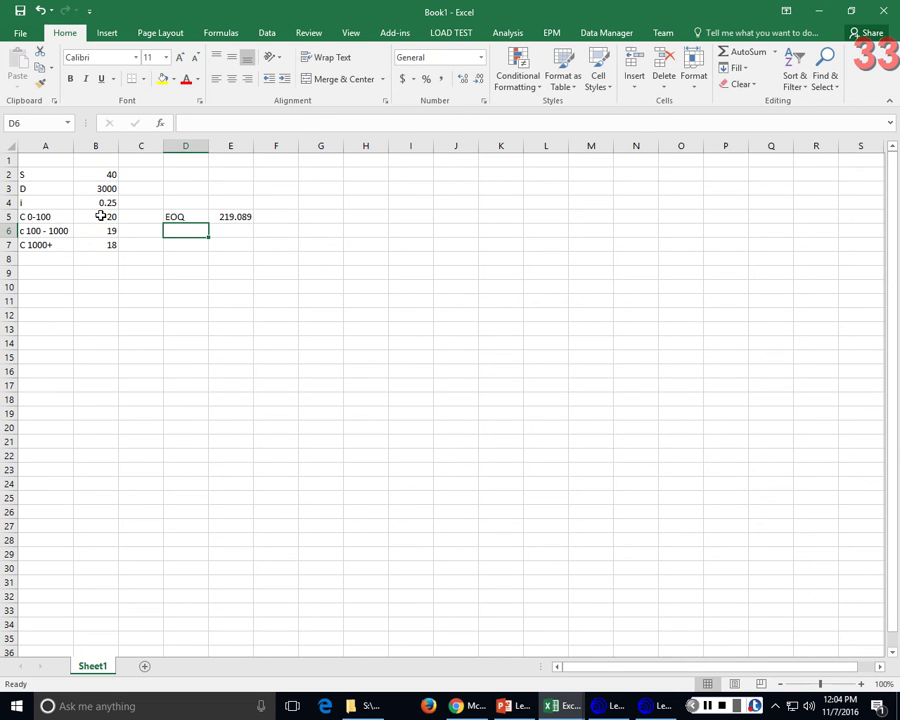
# Enter the note "** Not Feasible" in F5 beside the first EOQ result.
pyautogui.click(282, 213)
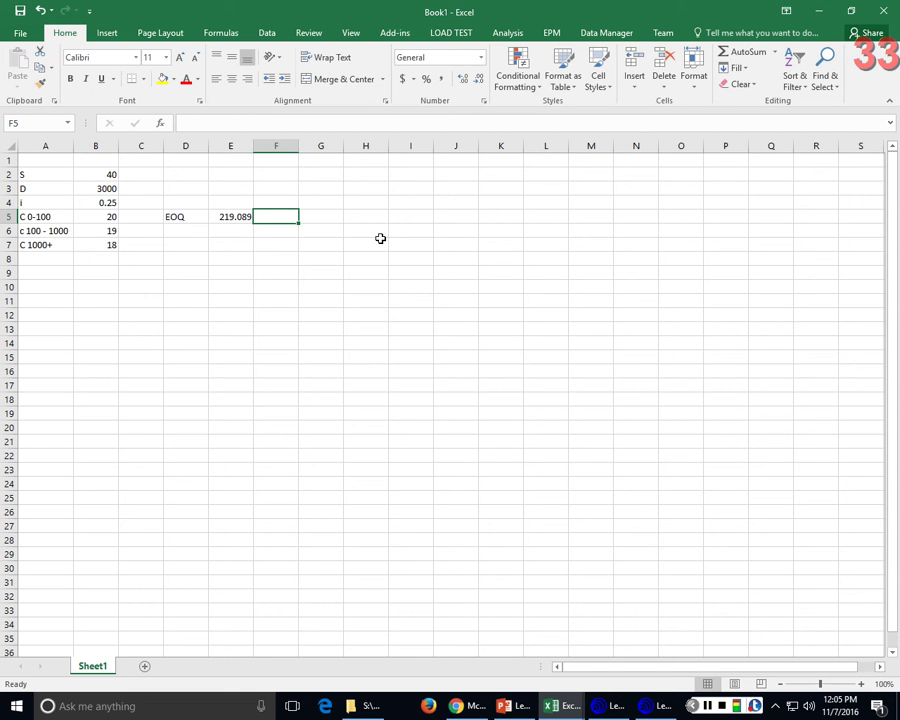
pyautogui.write('** Not')
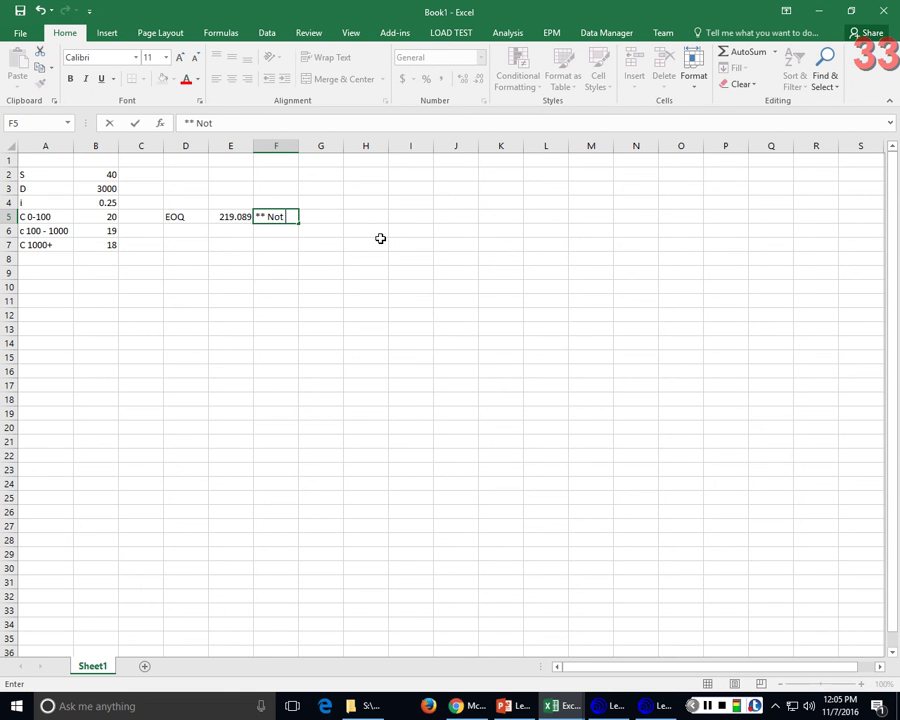
pyautogui.write(' Feasible')
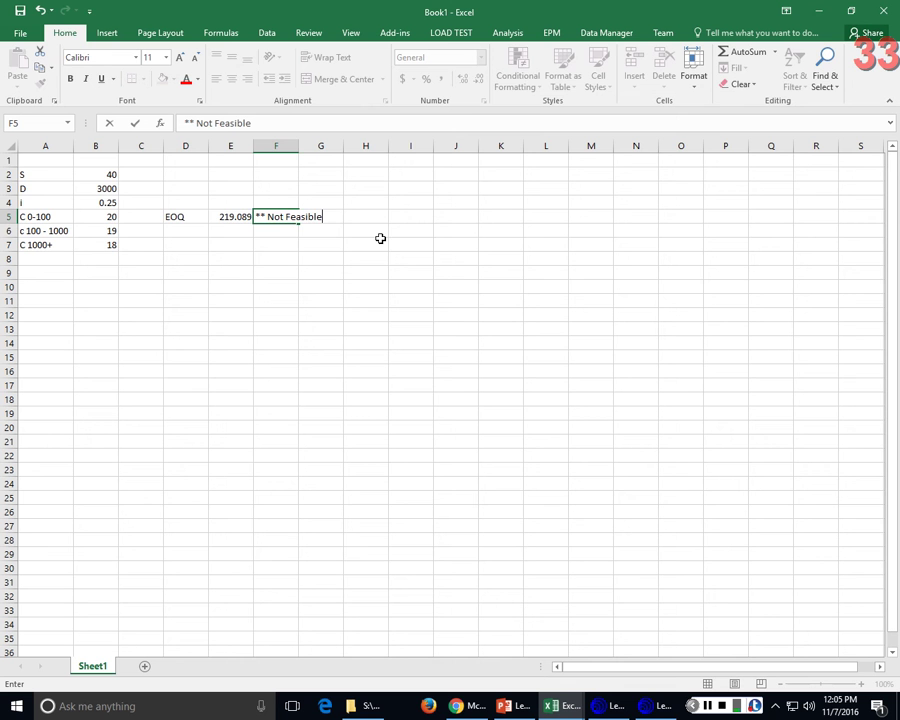
# Enter the label "EOQ" in cell D6 beside the 100 - 1000 price break.
pyautogui.click(377, 227)
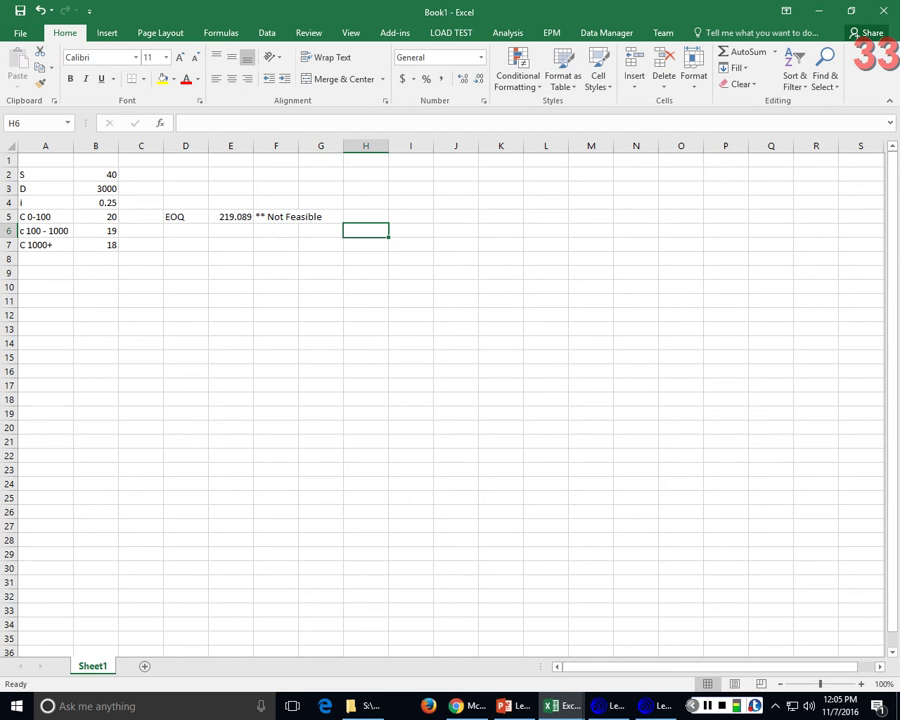
pyautogui.scroll(4, 377, 227)
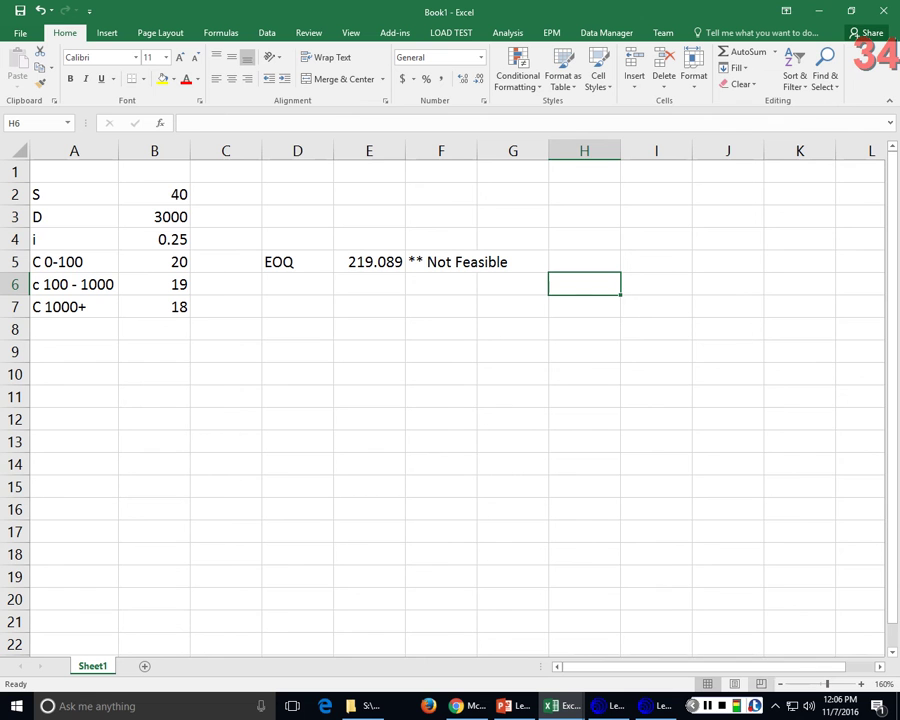
pyautogui.click(316, 276)
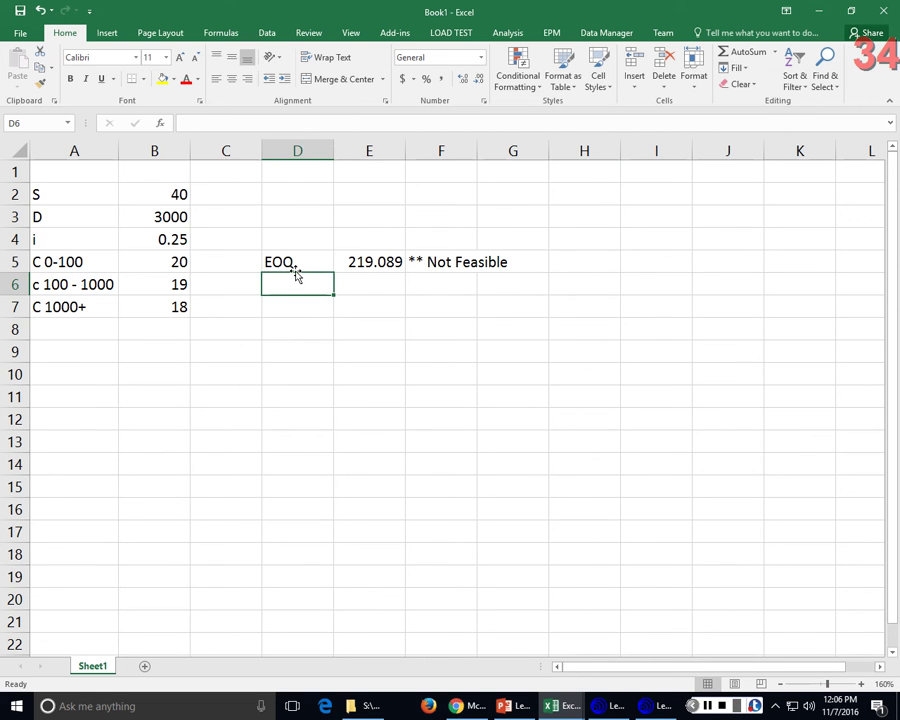
pyautogui.write('EOQ')
pyautogui.press('Tab')
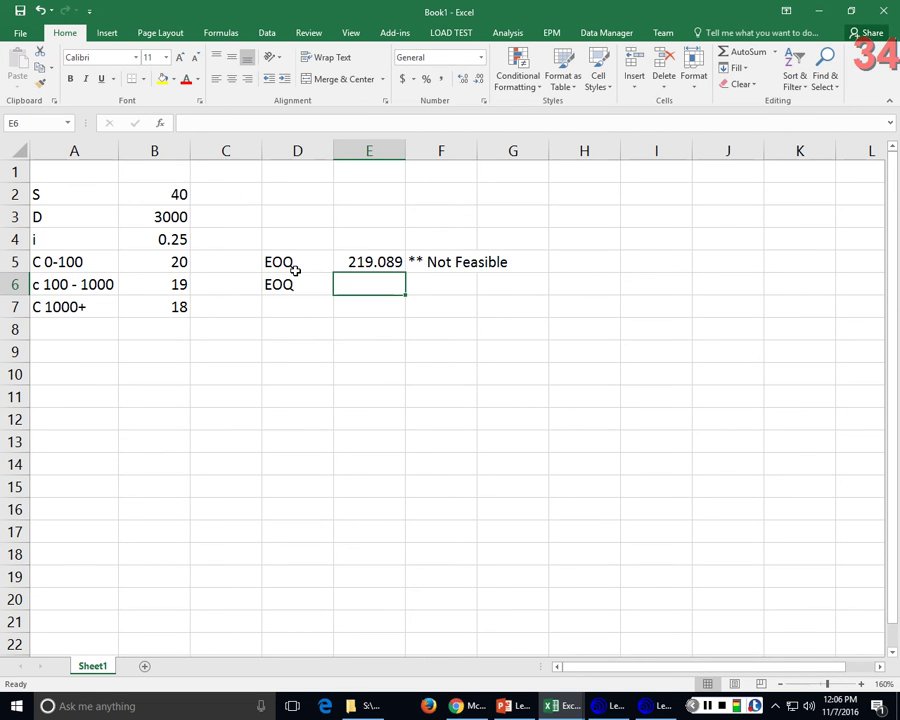
# Calculate the second price break's EOQ in E6 with absolute references for the shared inputs: =SQRT((2*$B$3*$B$2)/($B$4*B6)).
pyautogui.write('=')
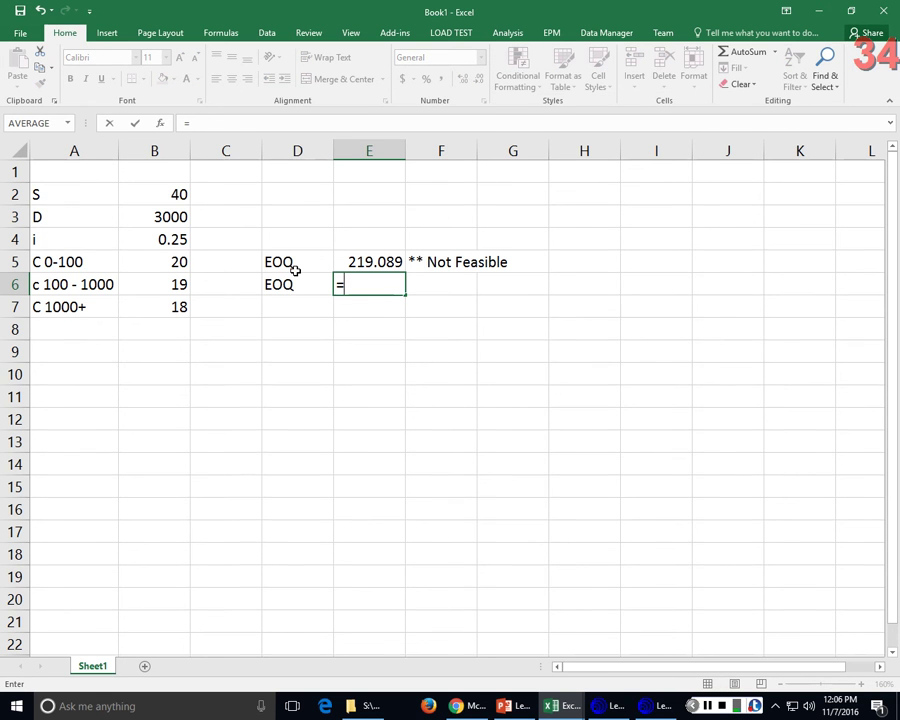
pyautogui.write('SQRT((')
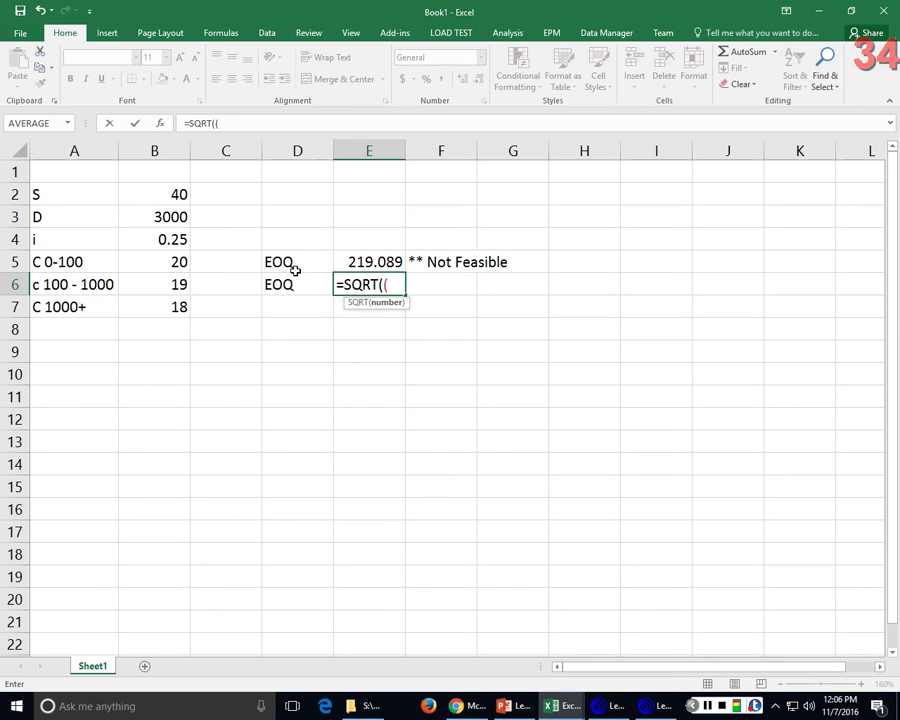
pyautogui.write('2*')
pyautogui.click(143, 213)
pyautogui.press('F4')
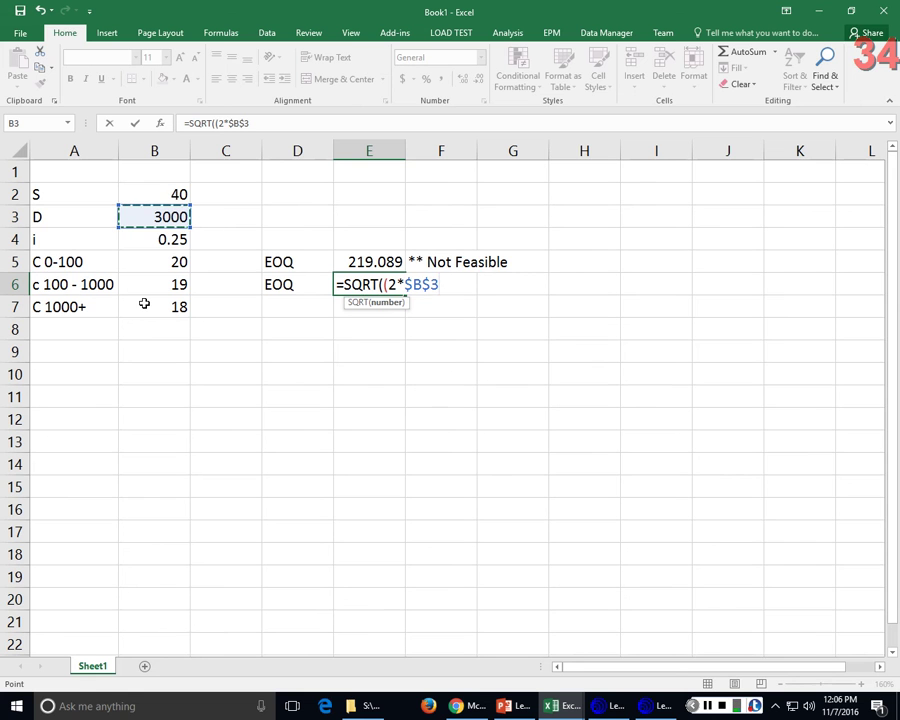
pyautogui.write('*')
pyautogui.click(175, 193)
pyautogui.press('F4')
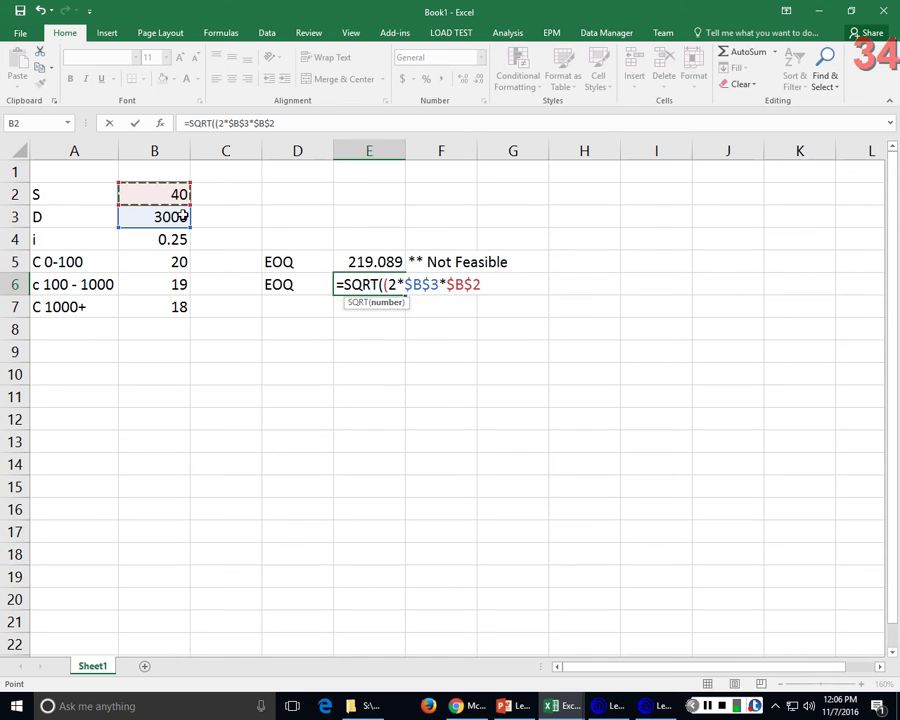
pyautogui.write(')/')
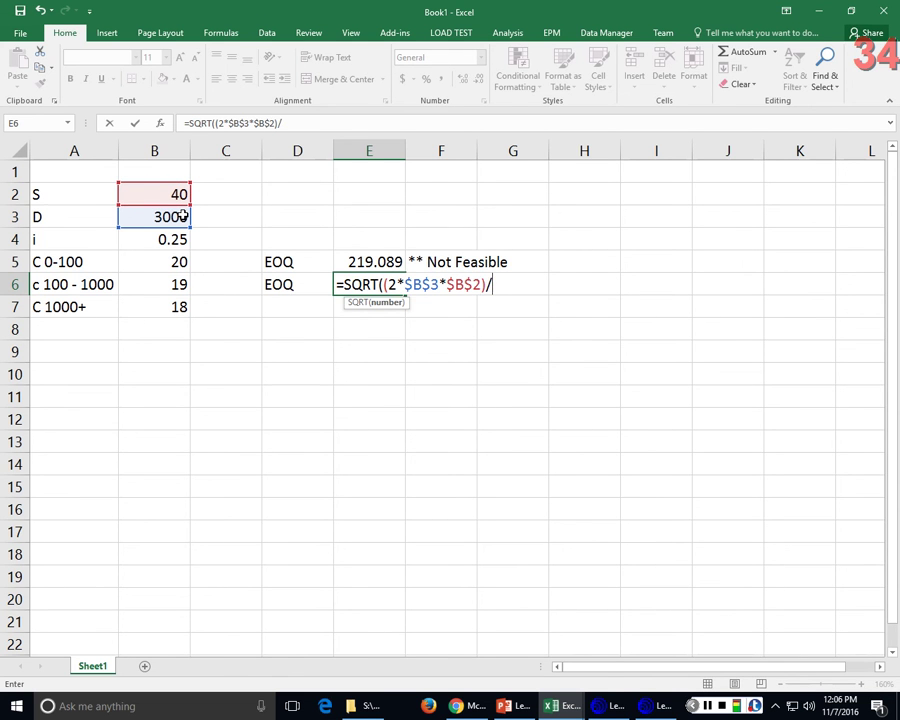
pyautogui.write('(')
pyautogui.click(167, 241)
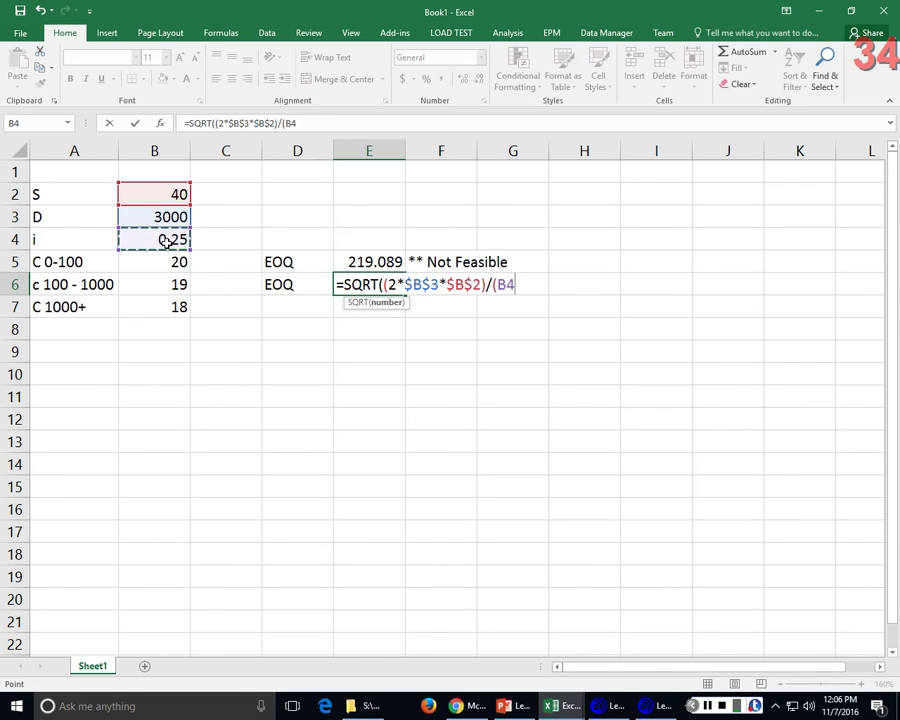
pyautogui.press('F4')
pyautogui.write('*')
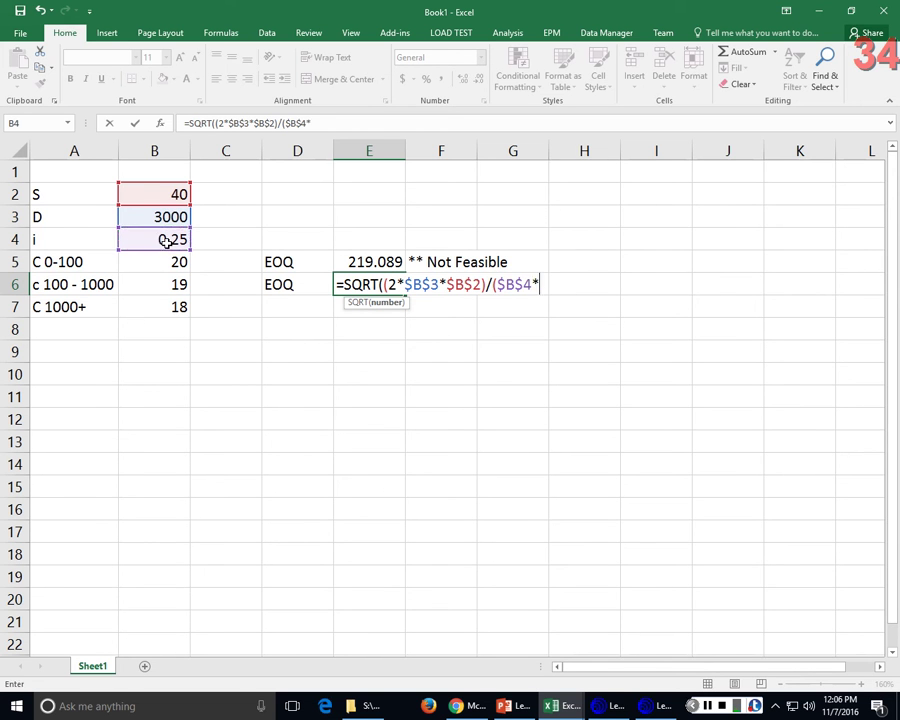
pyautogui.click(140, 280)
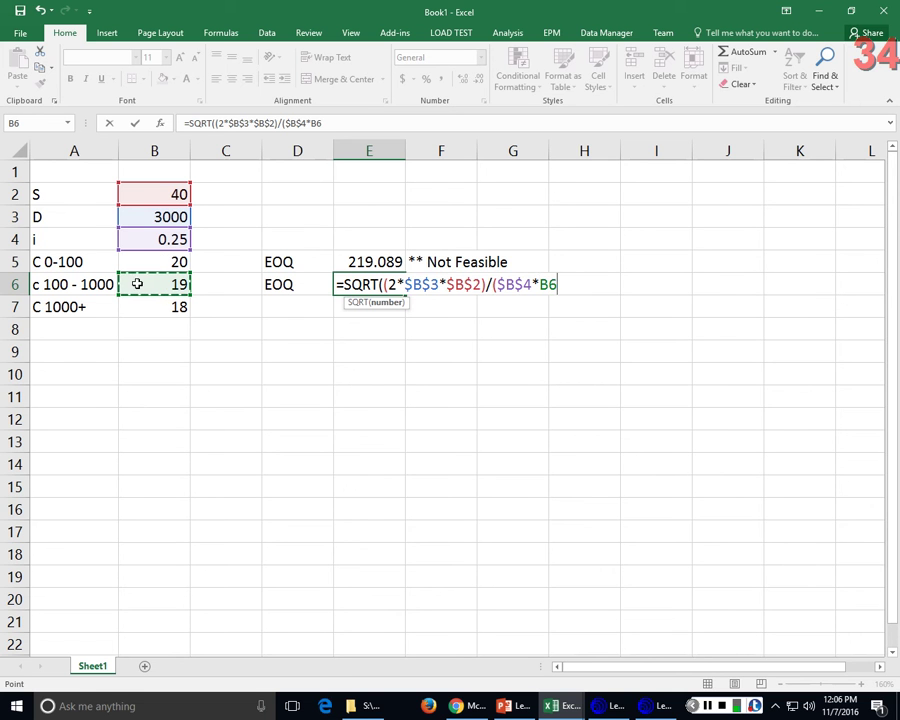
pyautogui.write('))')
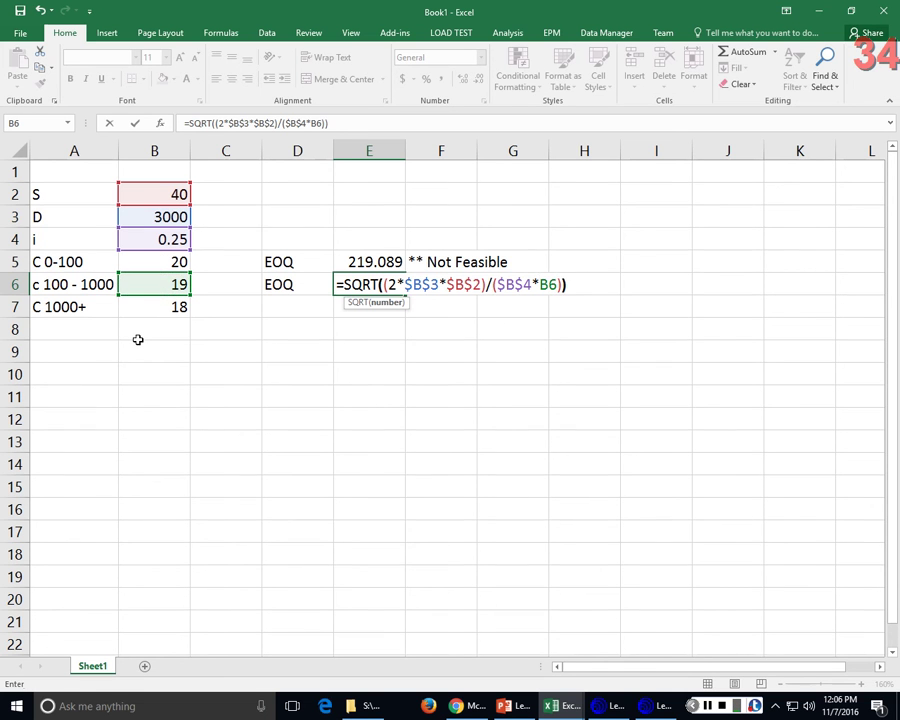
pyautogui.press('Return')
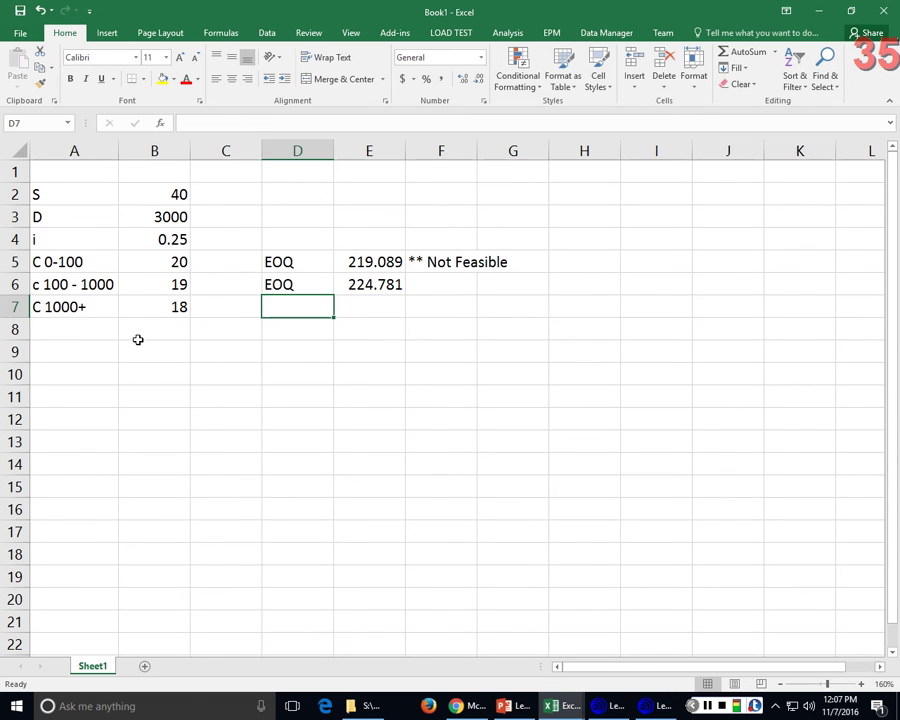
# Enter the label "EOQ" in cell D7 beside the 1000+ price break.
pyautogui.write('EOQ')
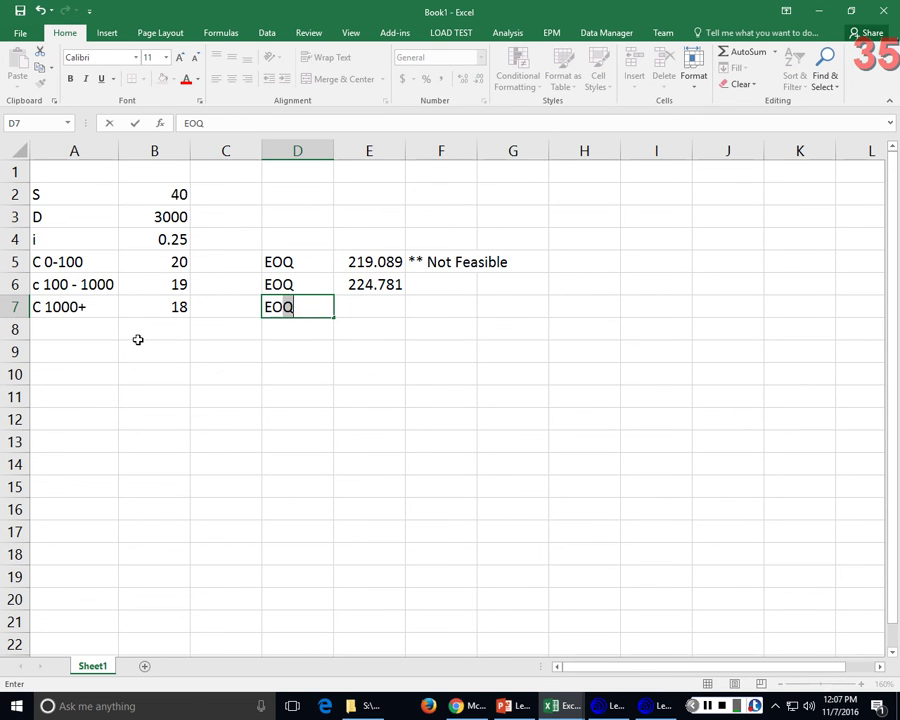
pyautogui.press('BackSpace')
pyautogui.write('Q')
pyautogui.press('Return')
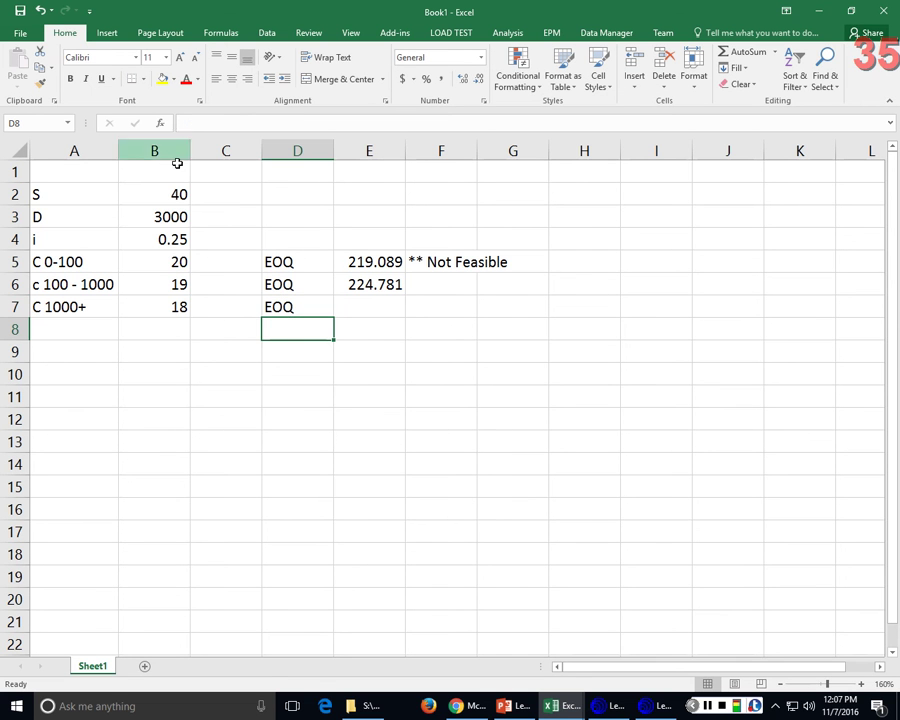
# Fill the EOQ formula from E6 down to E7 and check the cell references in the copied formula.
pyautogui.click(399, 283)
pyautogui.moveTo(406, 295); pyautogui.dragTo(407, 312)
pyautogui.click(376, 308)
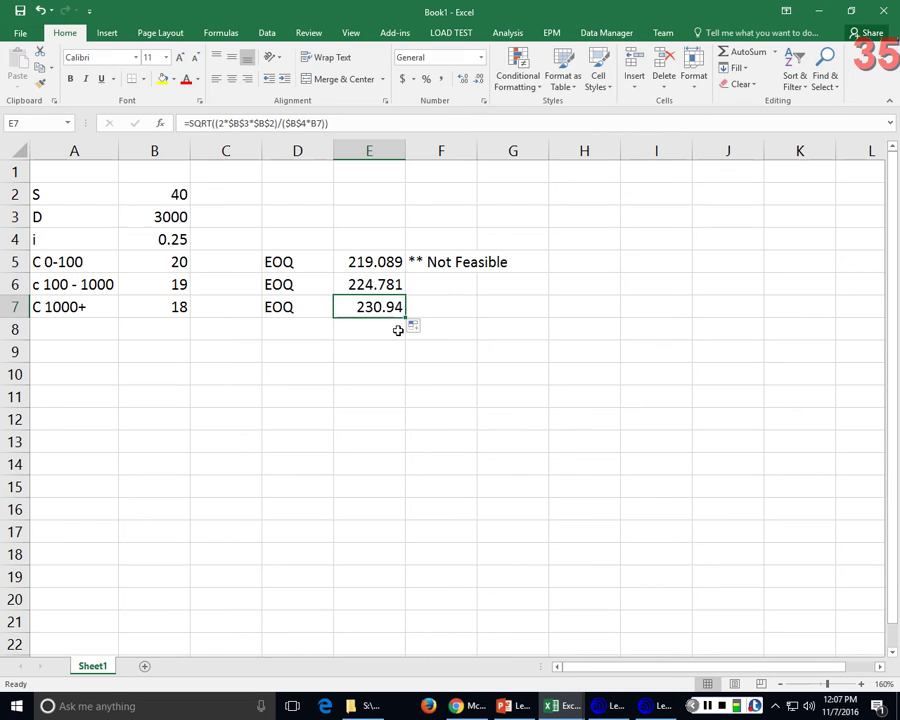
pyautogui.press('F2')
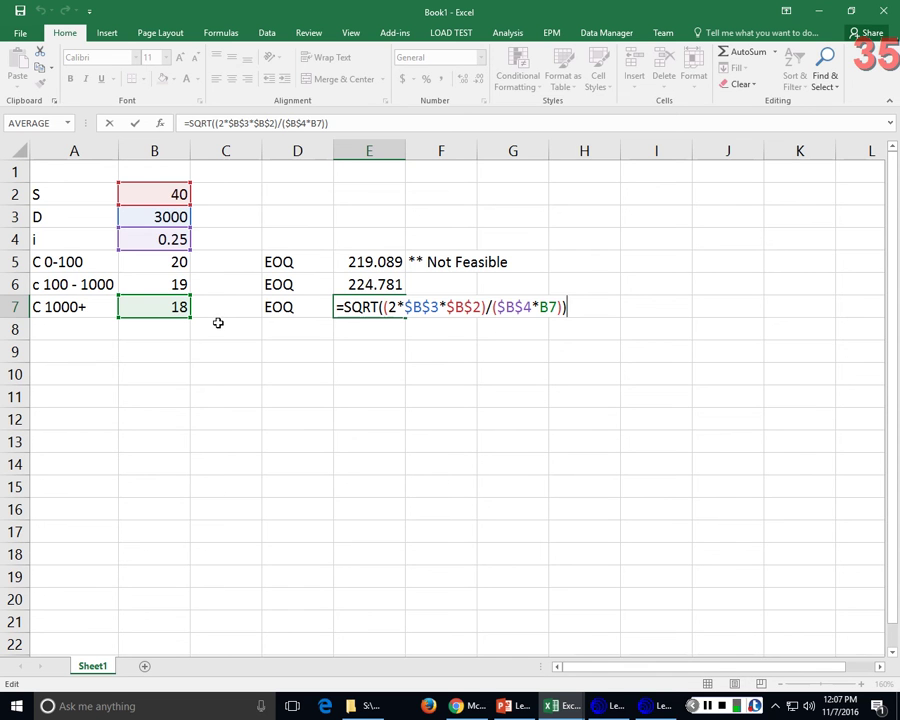
pyautogui.press('Return')
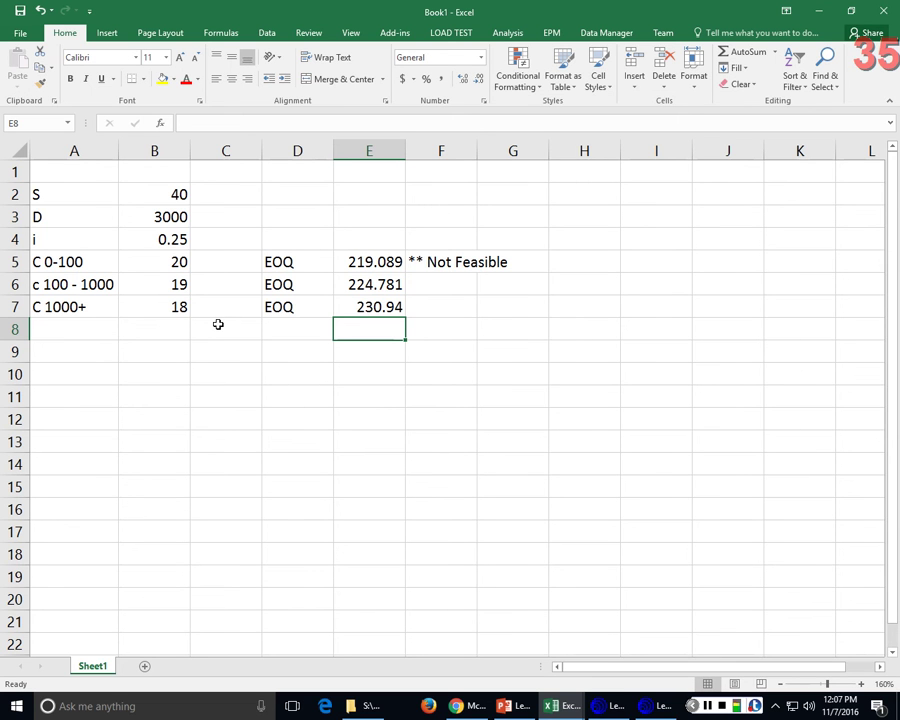
# Enter the note "** Not Feasible" in F7 beside the EOQ result for the 1000+ price break.
pyautogui.click(472, 313)
pyautogui.write('** Not Feasible')
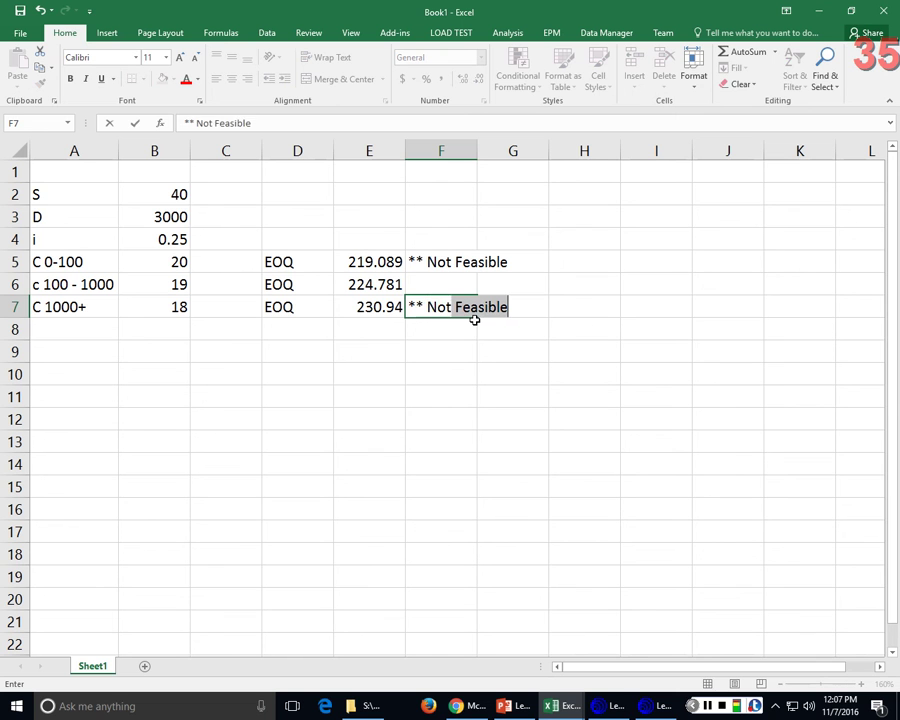
pyautogui.press('Return')
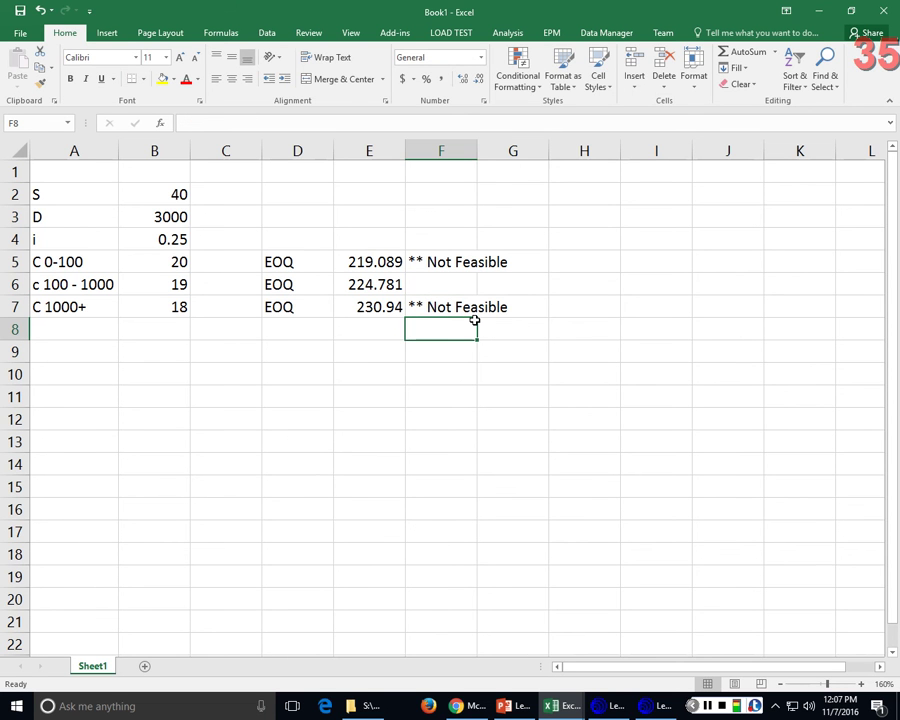
# Add the note "order minimum of 1000" in E8 below the third EOQ result.
pyautogui.press('Left')
pyautogui.write('order m')
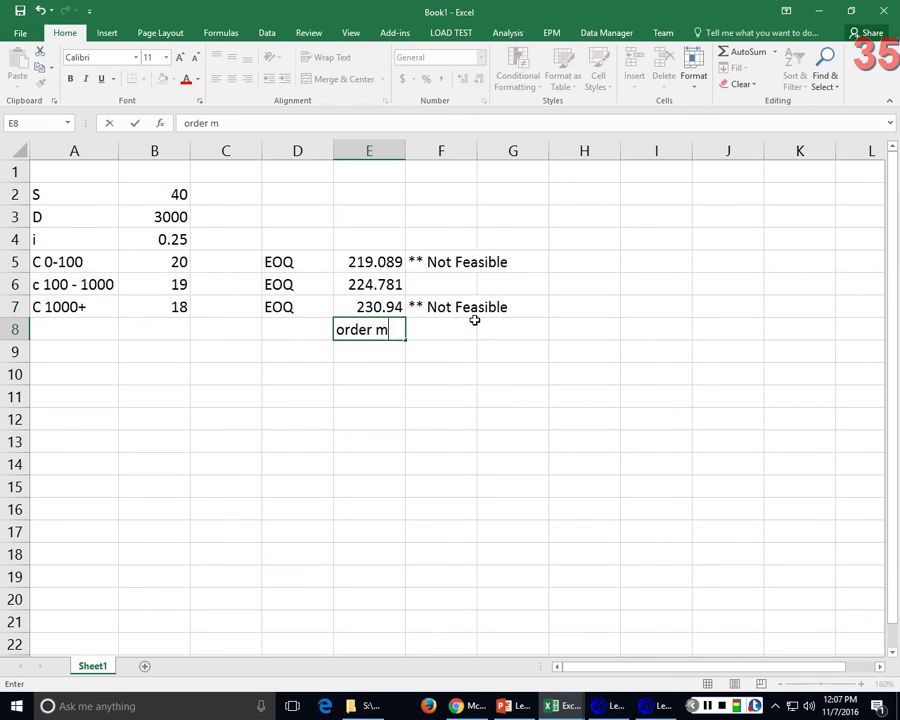
pyautogui.write('inimum of 10')
pyautogui.press('BackSpace')
pyautogui.press('BackSpace')
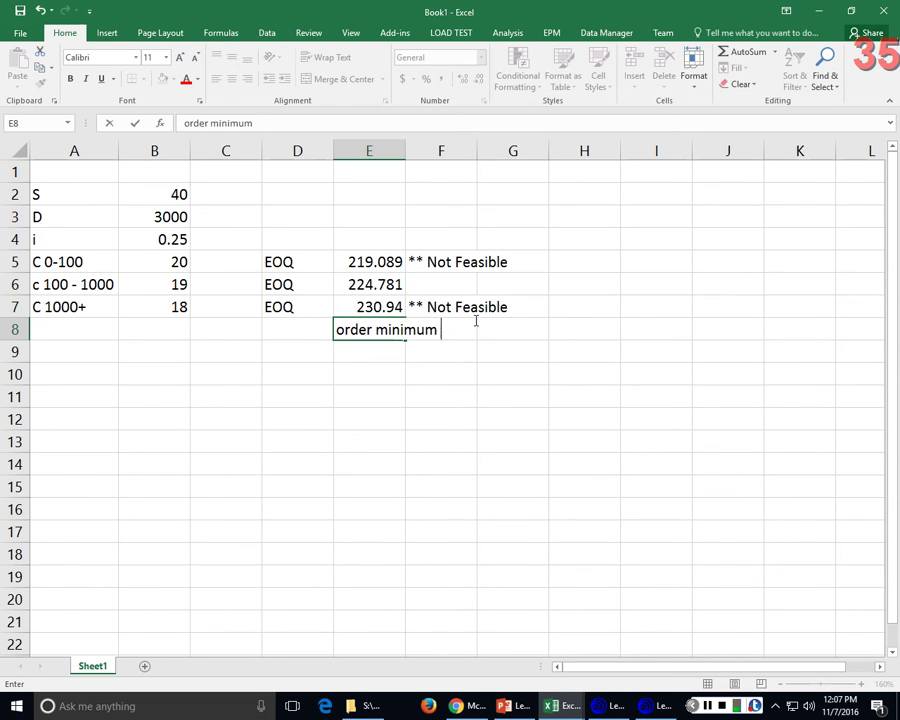
pyautogui.write('of 1000')
pyautogui.press('Return')
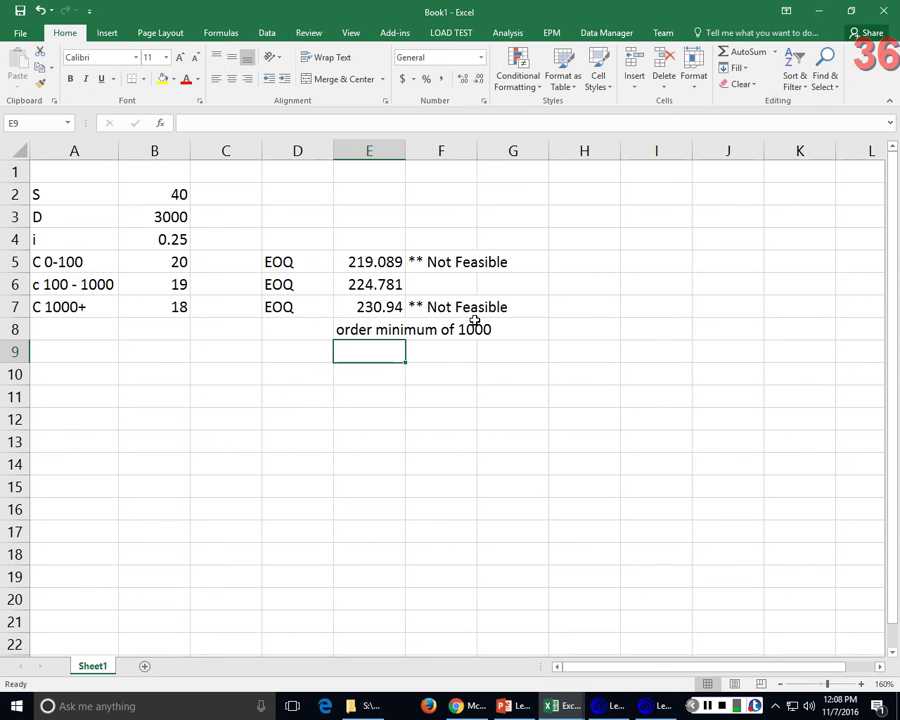
# Write the total annual cost equation across A10:F10 as "TAC =", "Purchasing", "+", "Ordering", "+", "Holding", one part per cell.
pyautogui.click(108, 369)
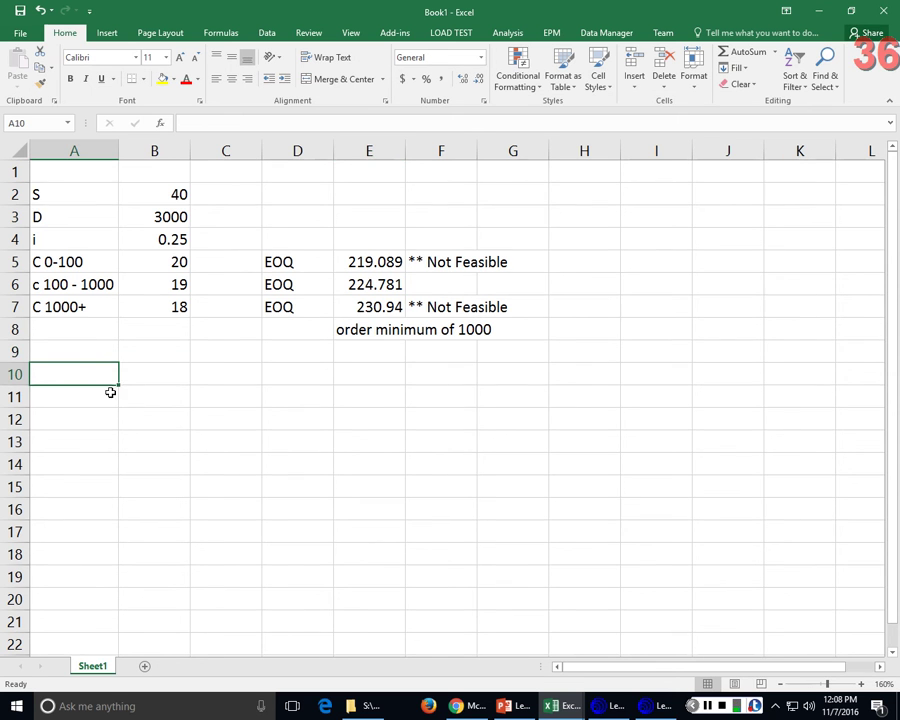
pyautogui.write('TAC =')
pyautogui.press('Tab')
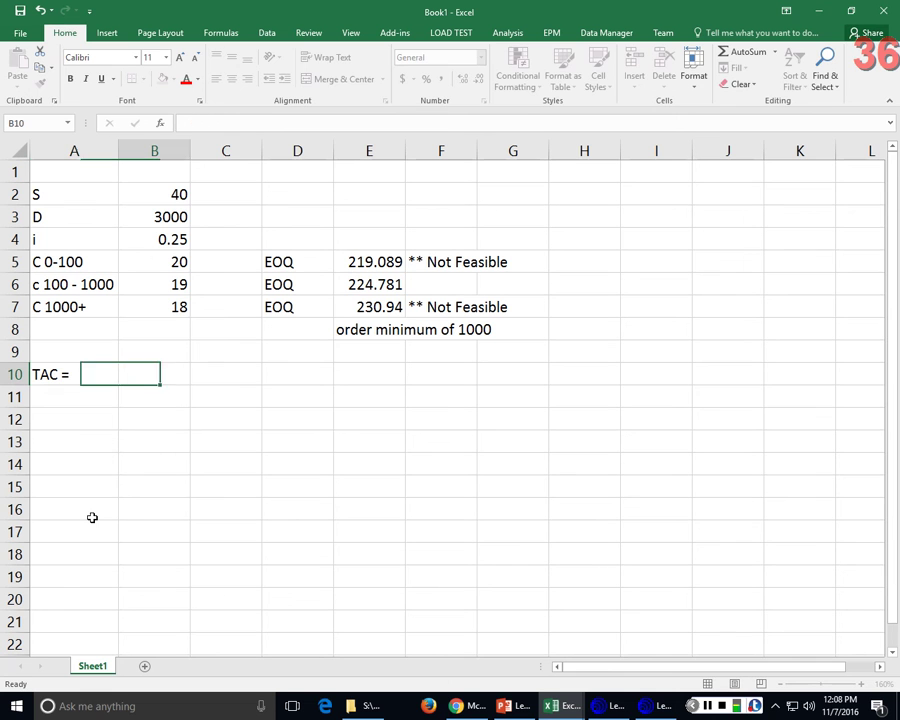
pyautogui.write('Purchasing')
pyautogui.press('Tab')
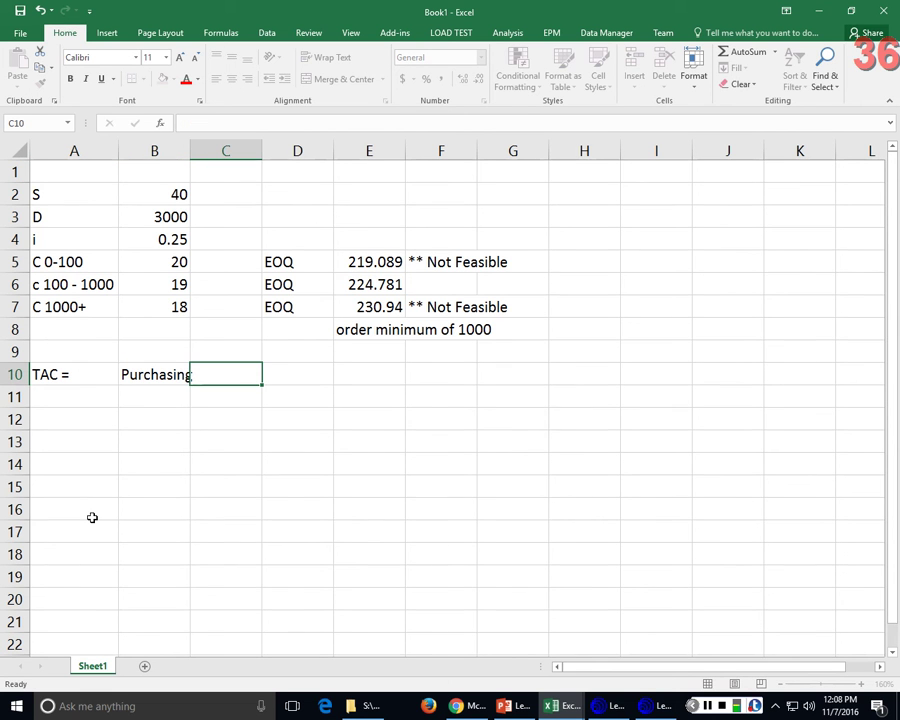
pyautogui.write('+')
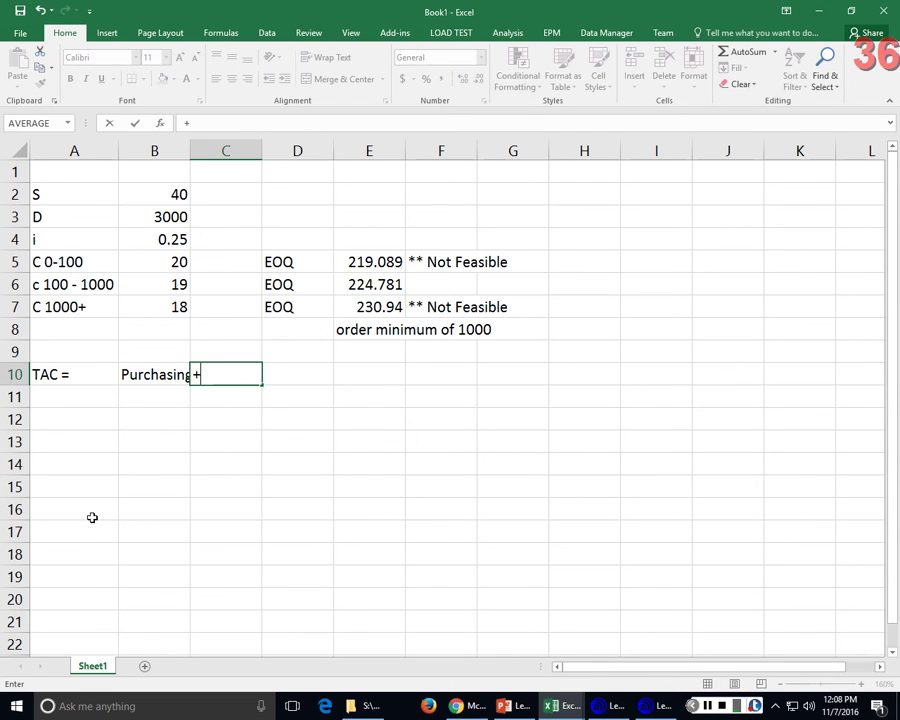
pyautogui.press('Tab')
pyautogui.write('Ordering')
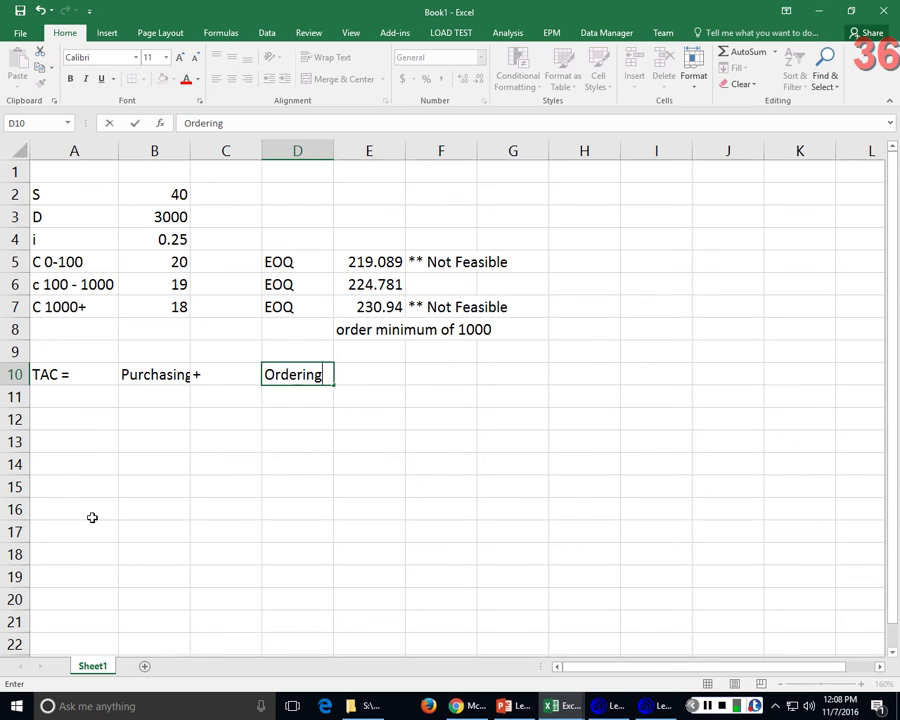
pyautogui.press('Tab')
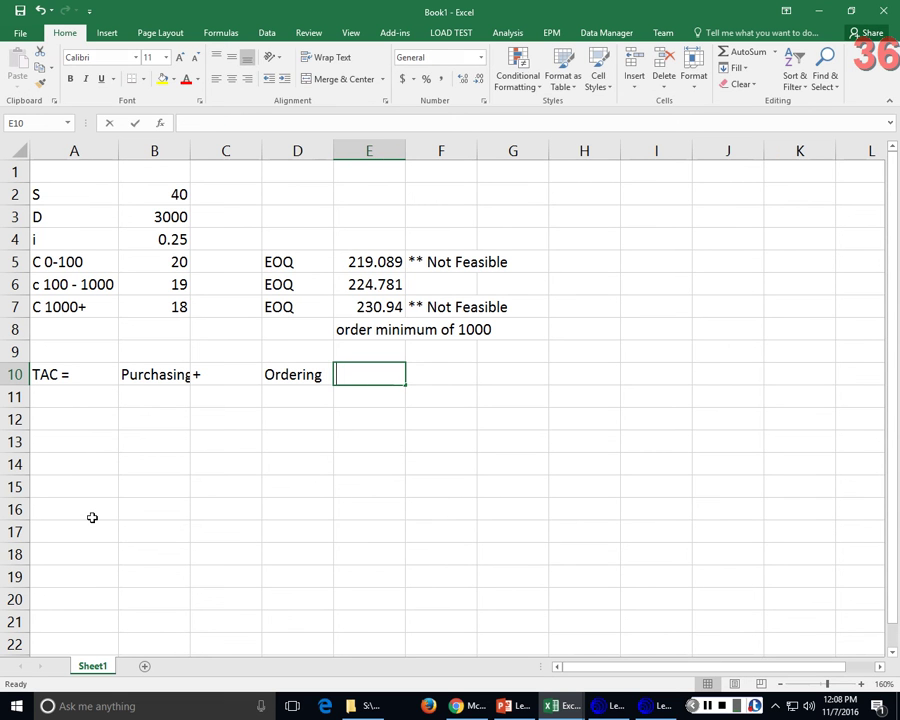
pyautogui.write('+')
pyautogui.press('Tab')
pyautogui.write('Holding')
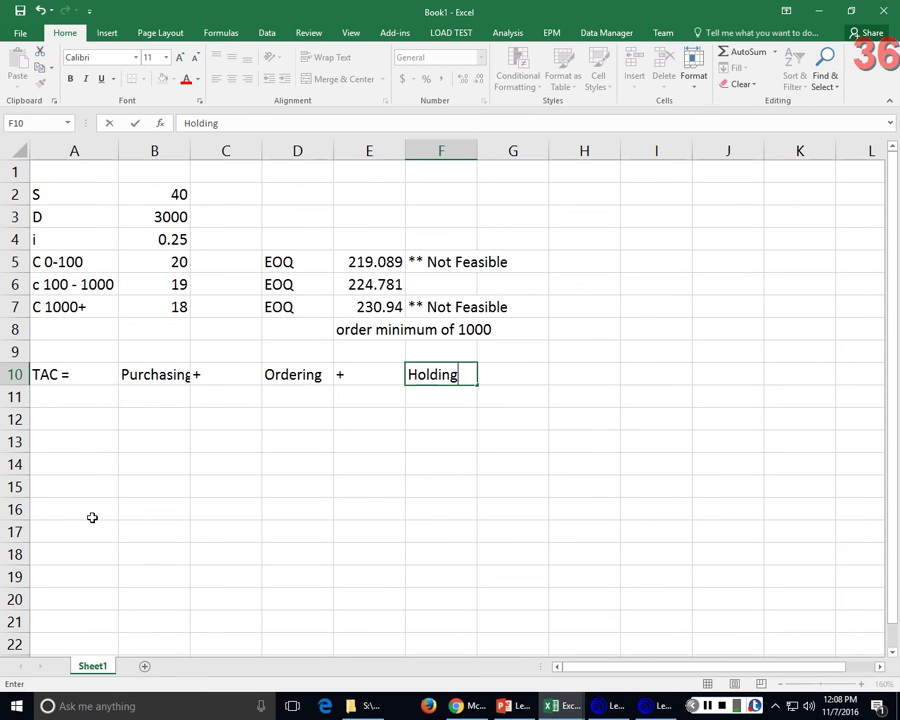
pyautogui.press('Return')
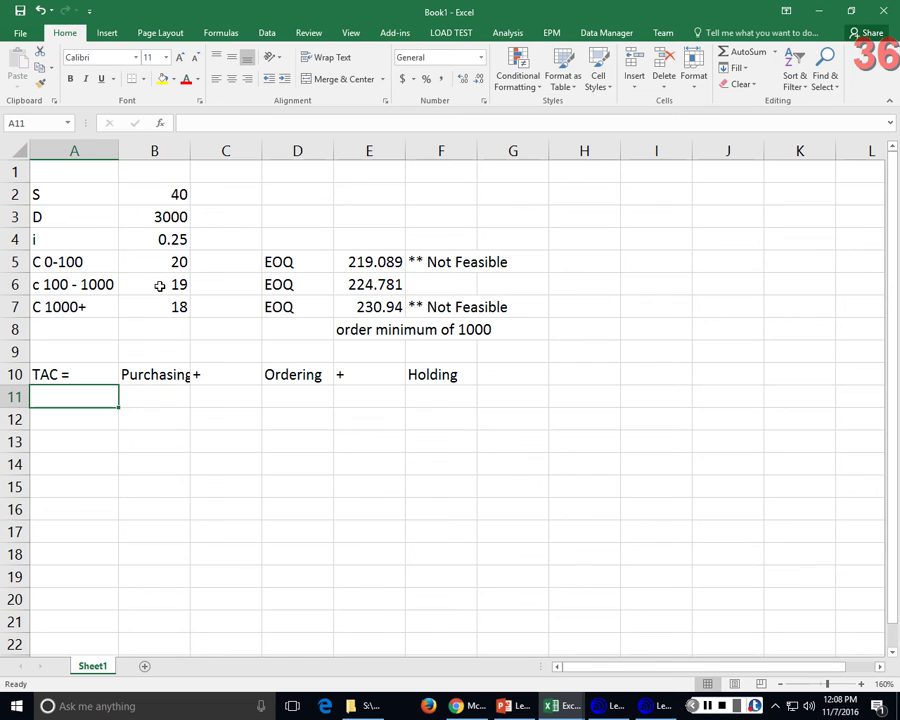
# Center the cost component labels and plus signs horizontally in B10:F10.
pyautogui.moveTo(165, 378); pyautogui.dragTo(422, 374)
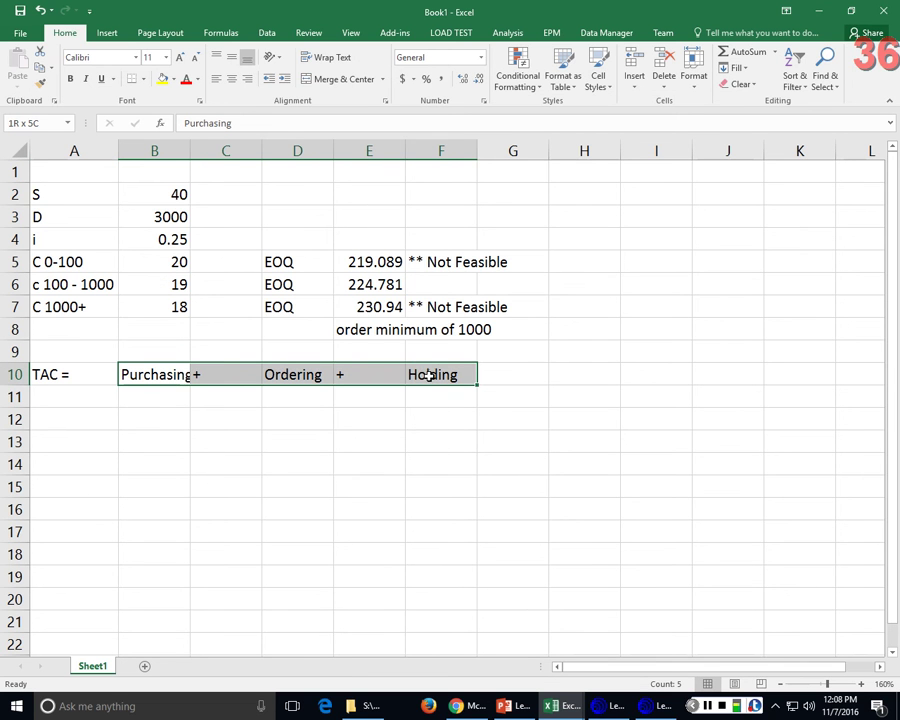
pyautogui.click(231, 78)
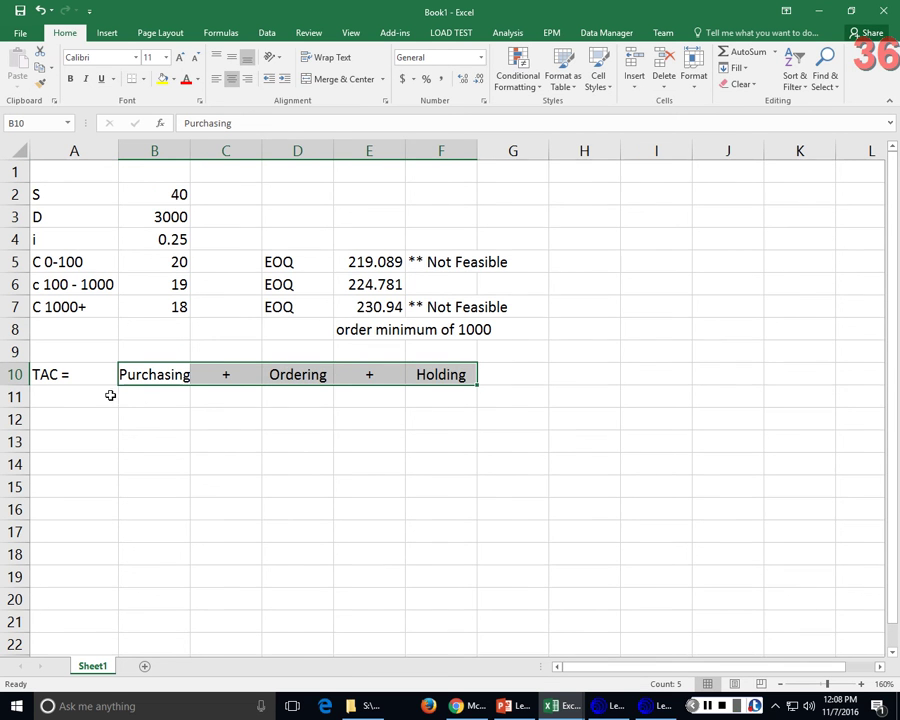
pyautogui.click(145, 398)
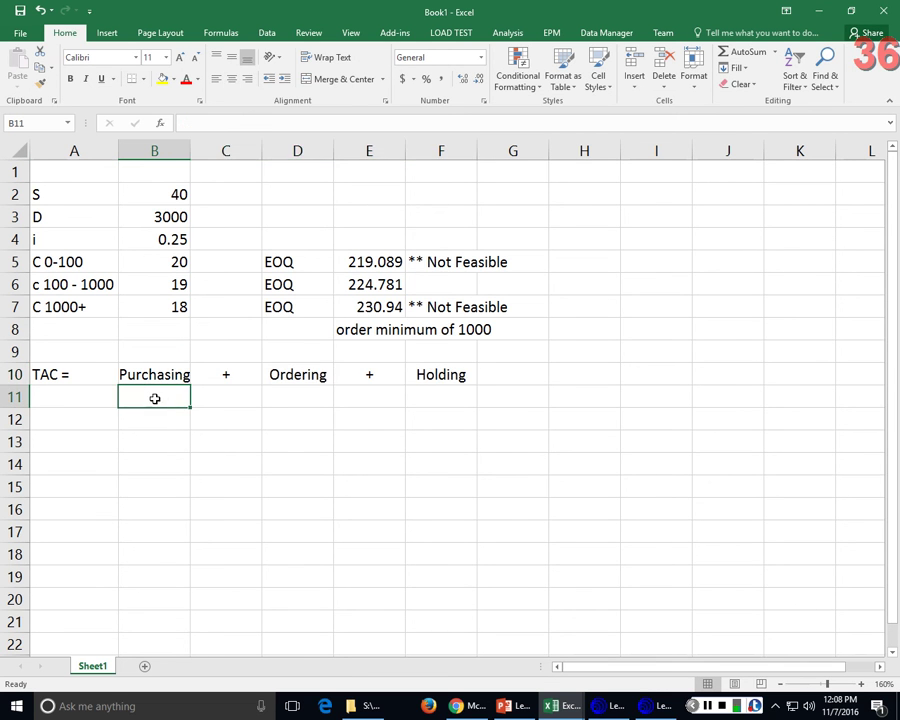
# Label cell A11 as "TAC@Q = 225" under the total annual cost heading.
pyautogui.click(60, 397)
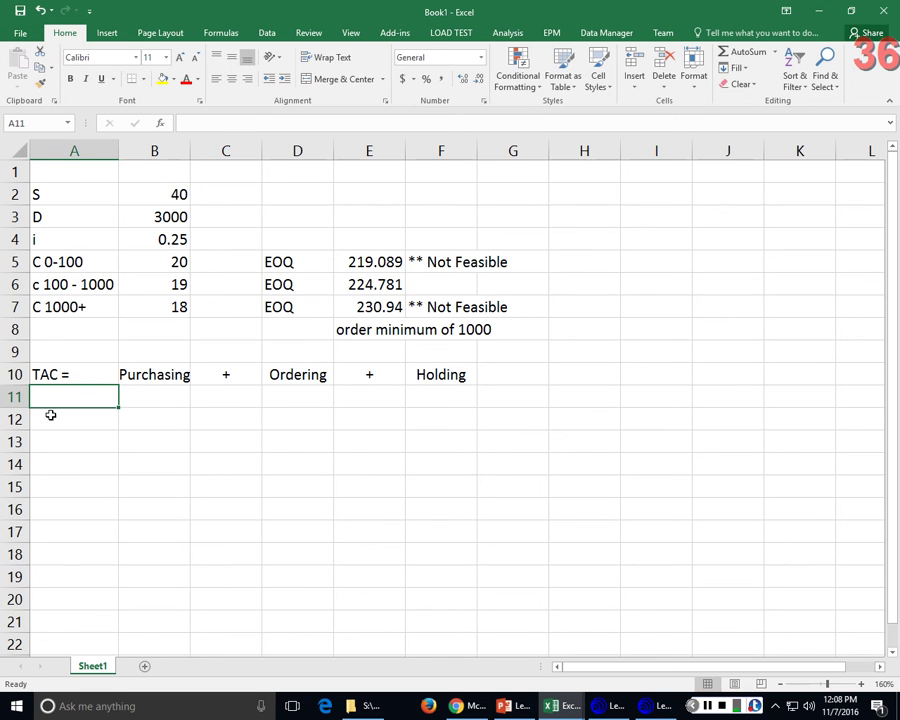
pyautogui.write('TAC =')
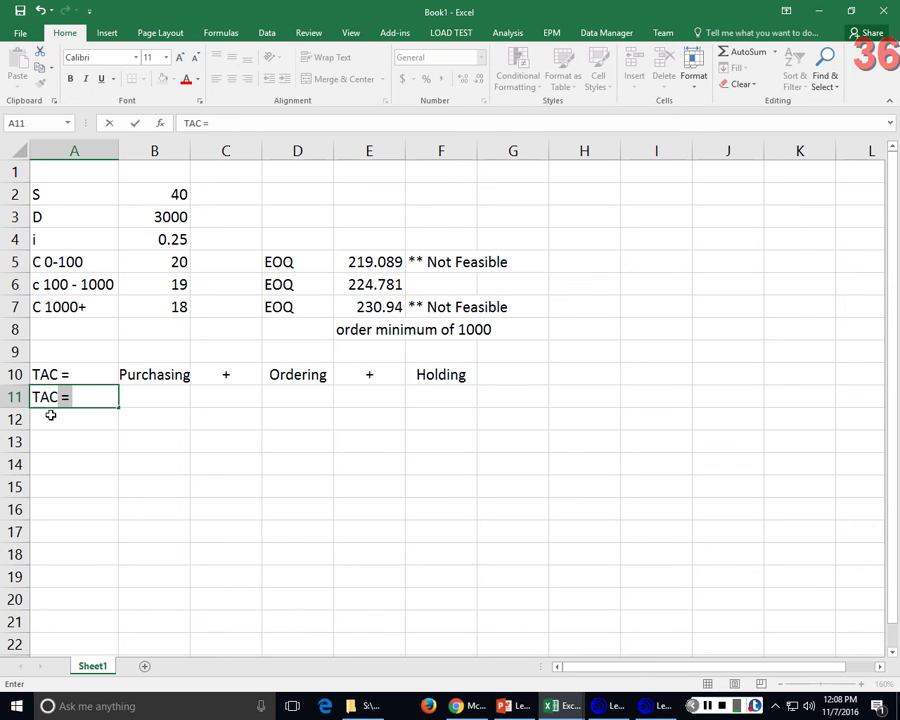
pyautogui.write('@Q')
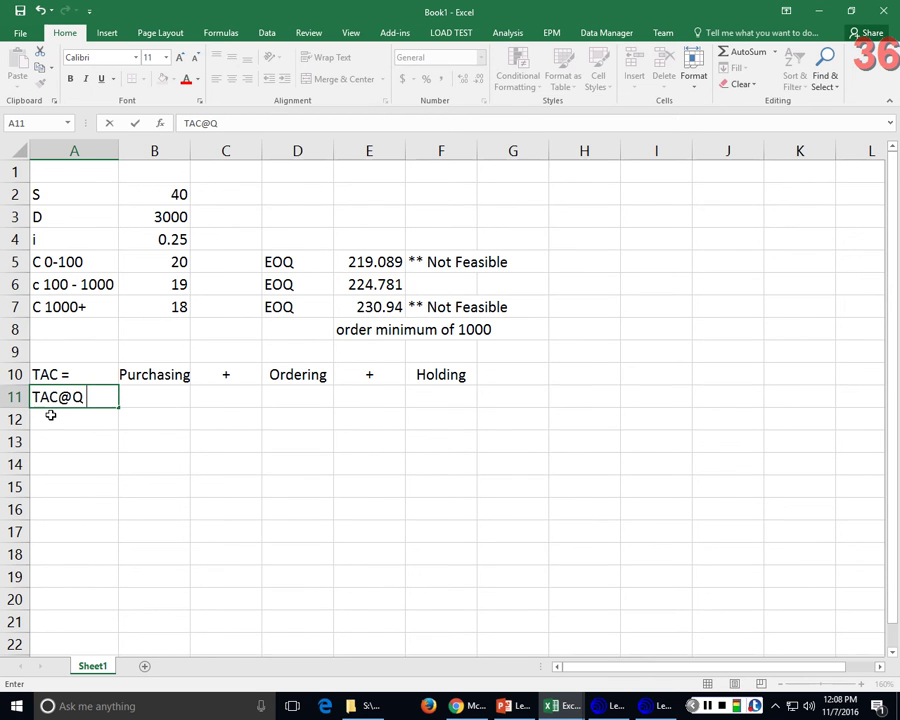
pyautogui.write(' = 224.')
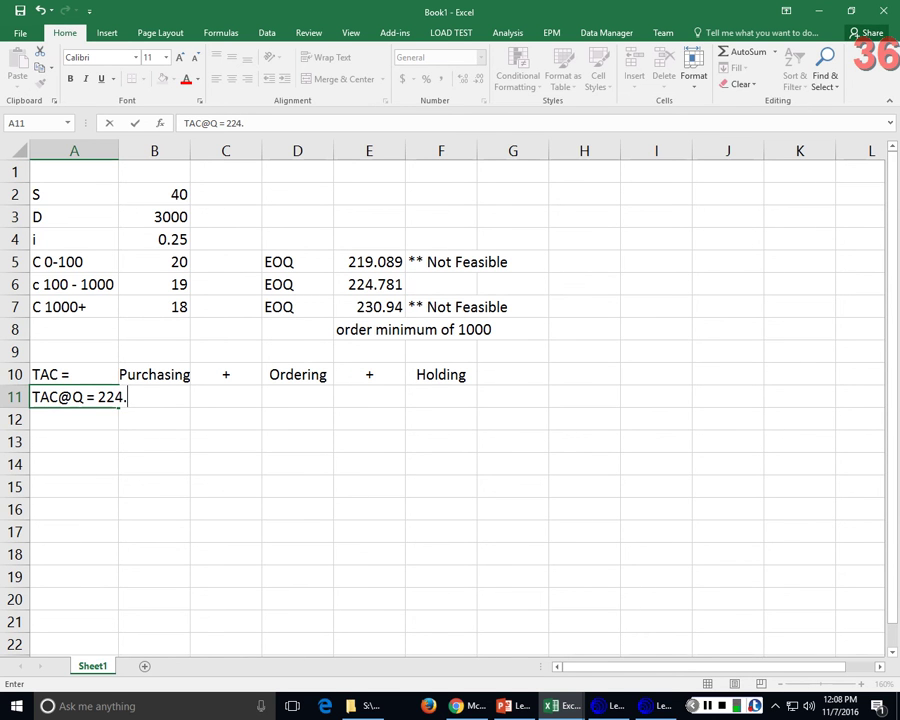
pyautogui.hotkey('alt', 'Tab')
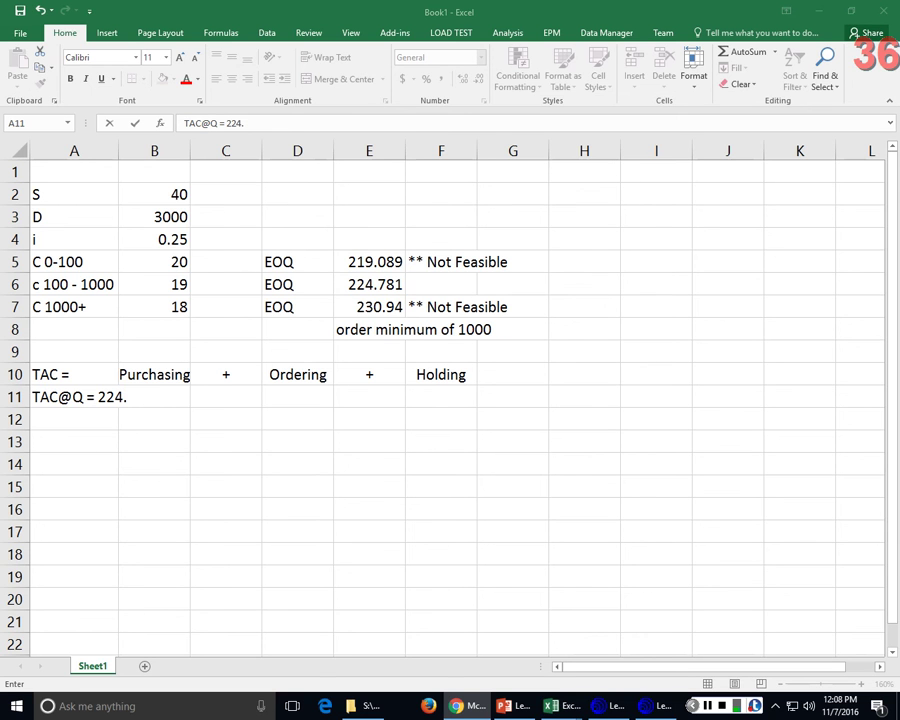
pyautogui.click(106, 397)
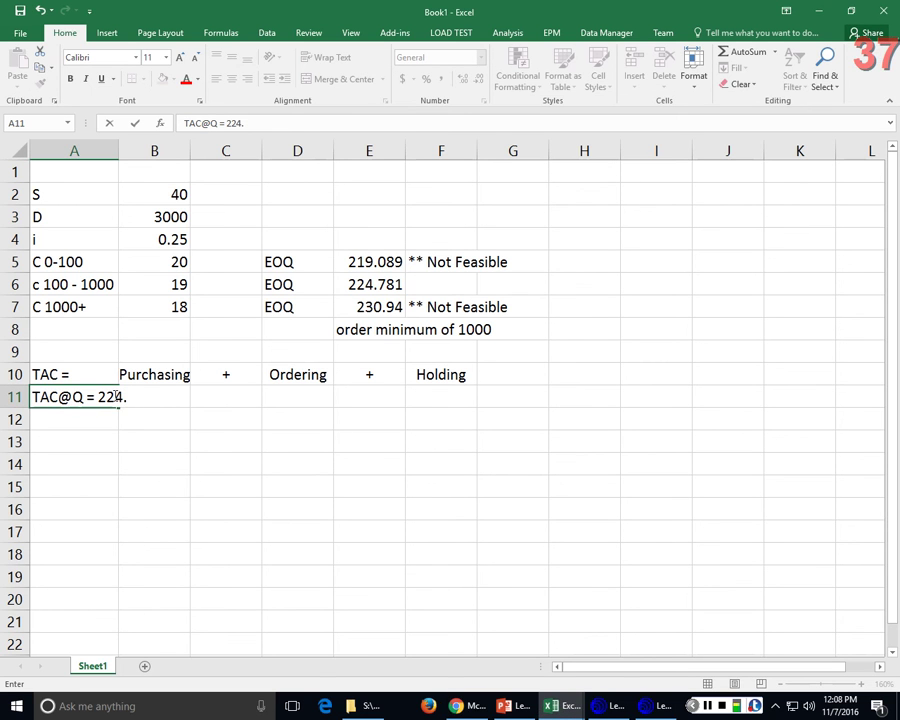
pyautogui.press('BackSpace')
pyautogui.press('BackSpace')
pyautogui.write('5')
pyautogui.press('Return')
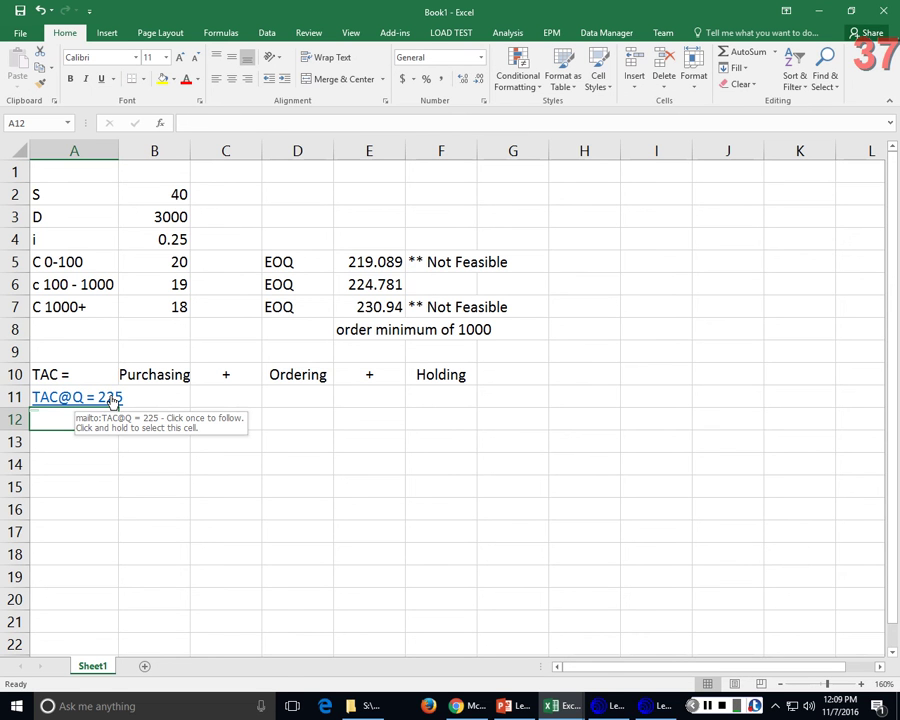
pyautogui.click(183, 442)
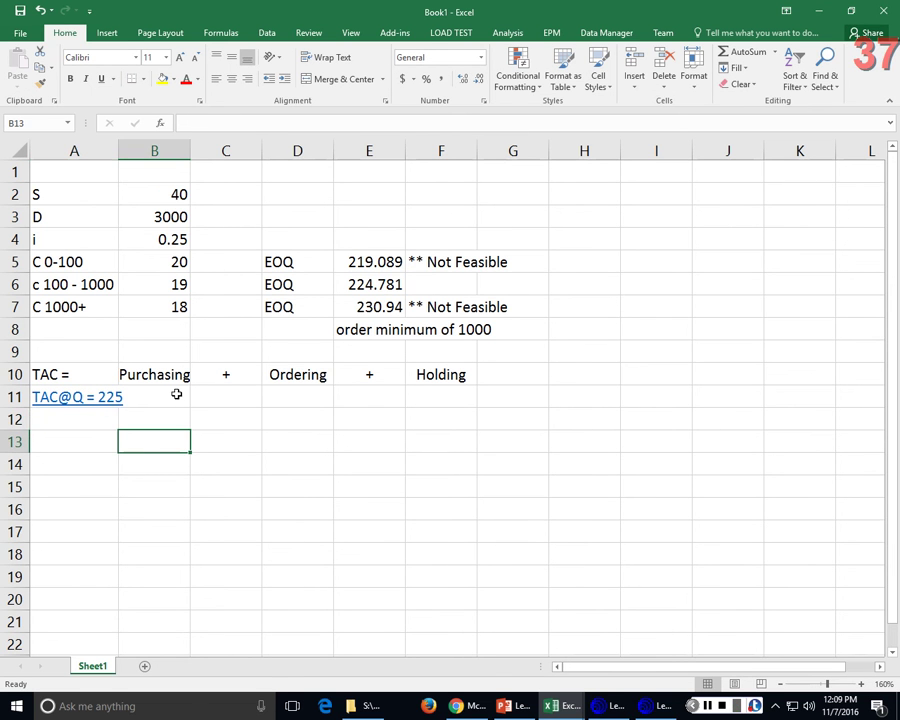
# Enter the purchasing cost formula =$B$3*B6 in B11 and begin a formula in D11 under Ordering.
pyautogui.click(168, 397)
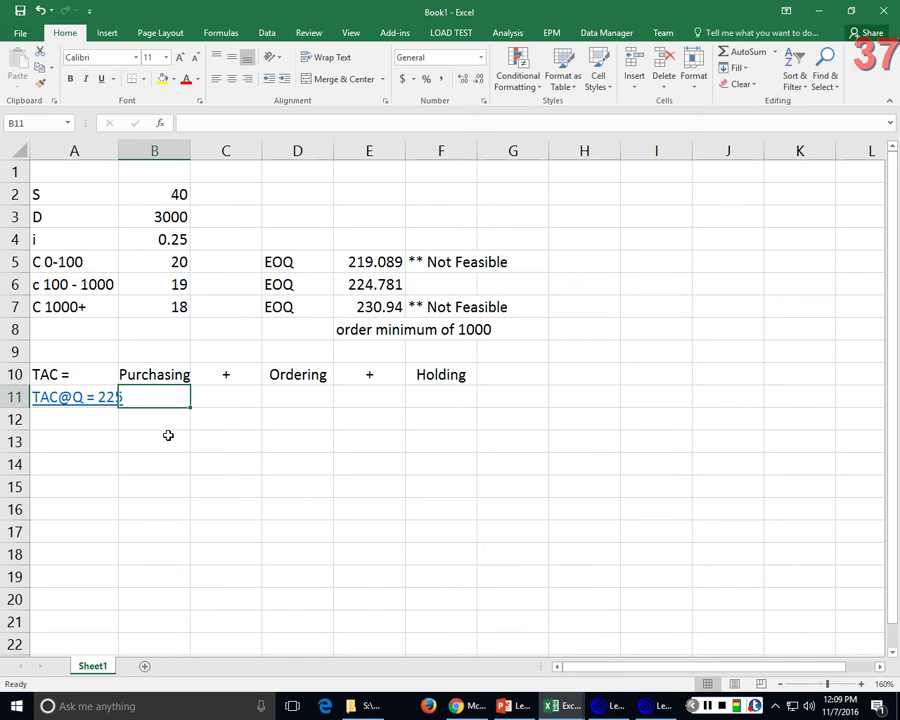
pyautogui.write('=')
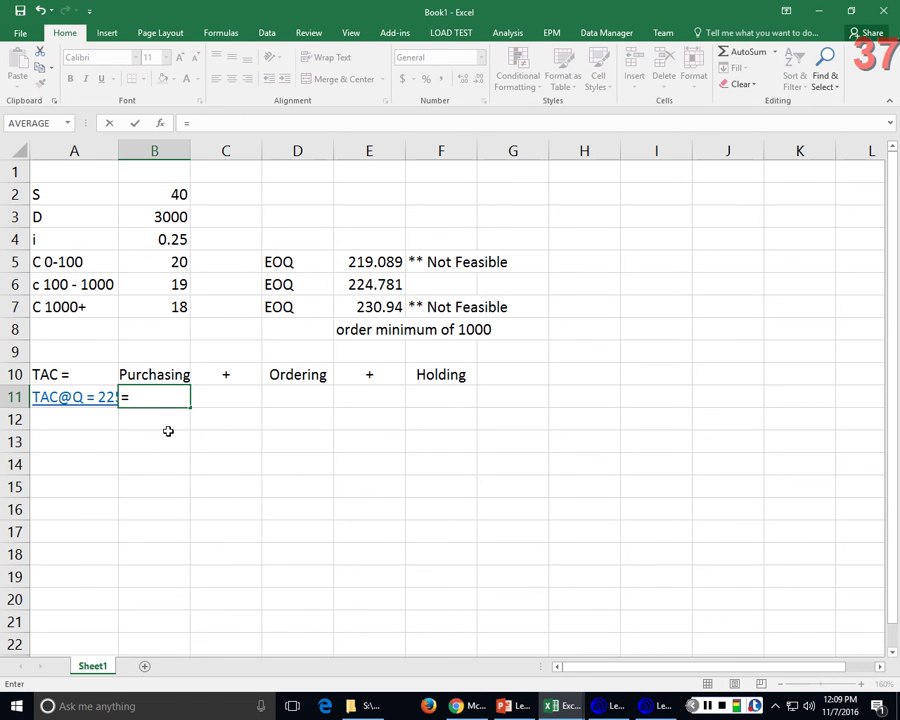
pyautogui.click(157, 218)
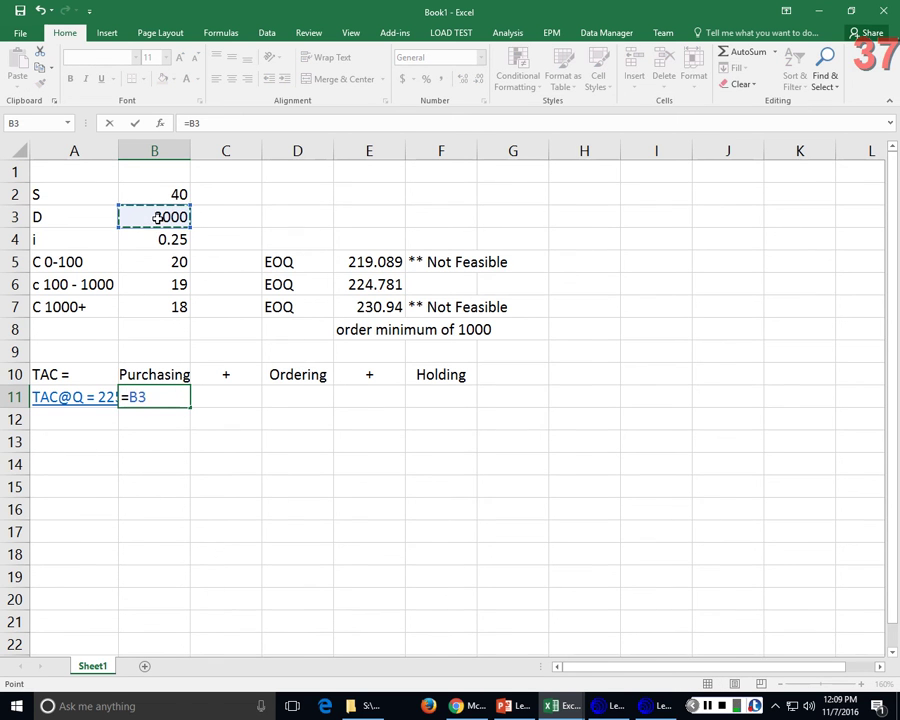
pyautogui.press('F4')
pyautogui.write('*')
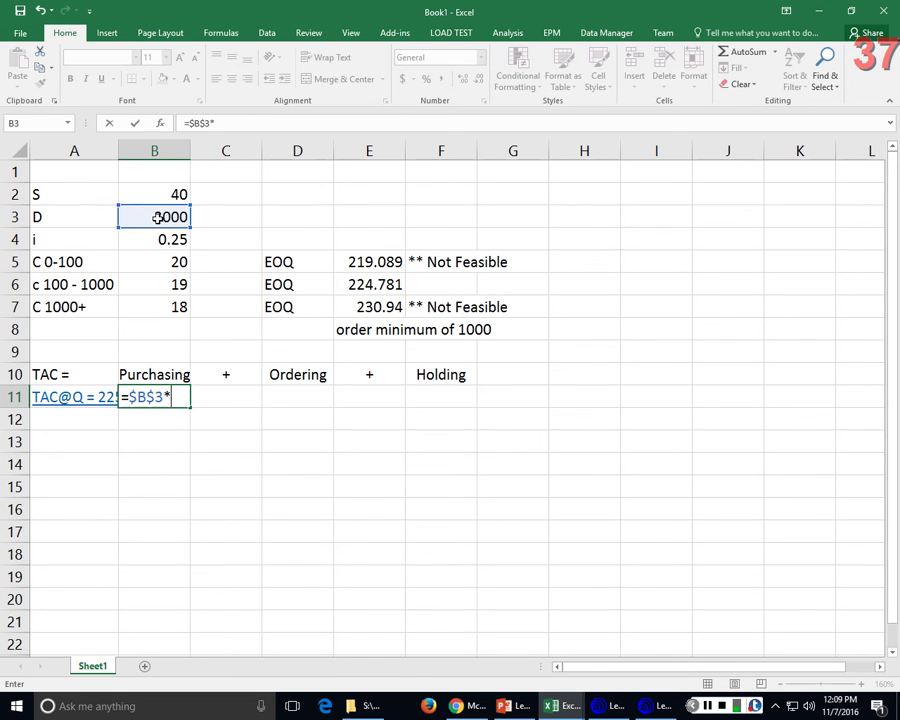
pyautogui.click(149, 285)
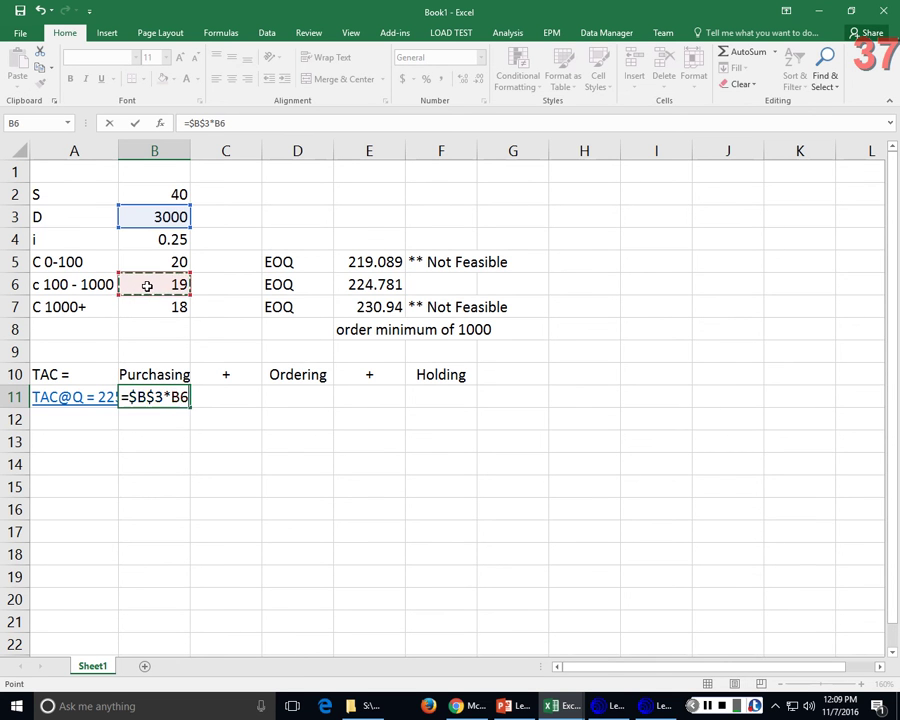
pyautogui.press('Return')
pyautogui.press('Up')
pyautogui.press('Right')
pyautogui.press('Right')
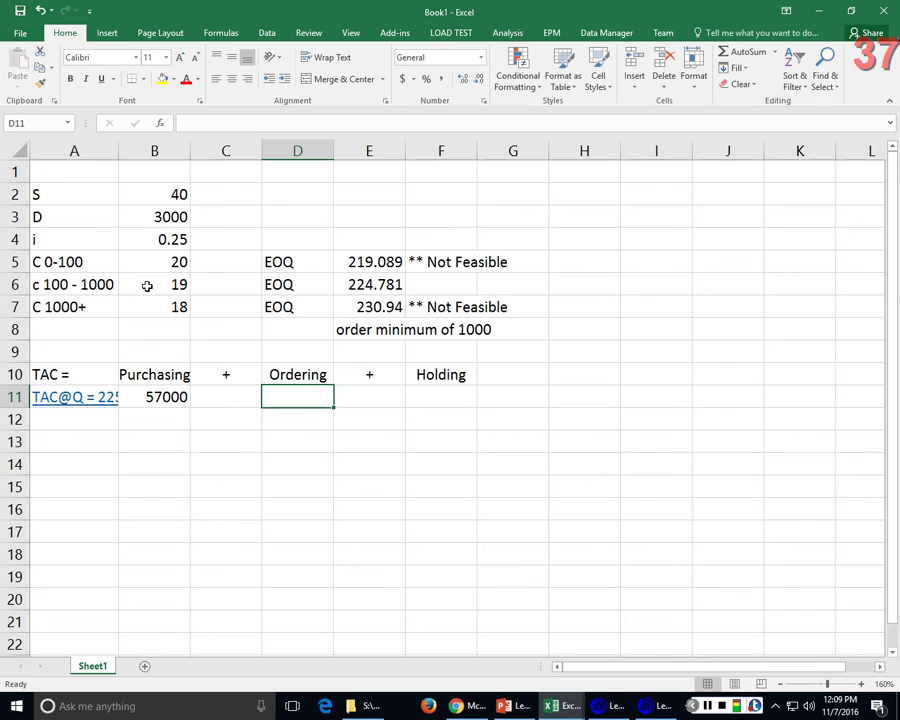
pyautogui.write('=')
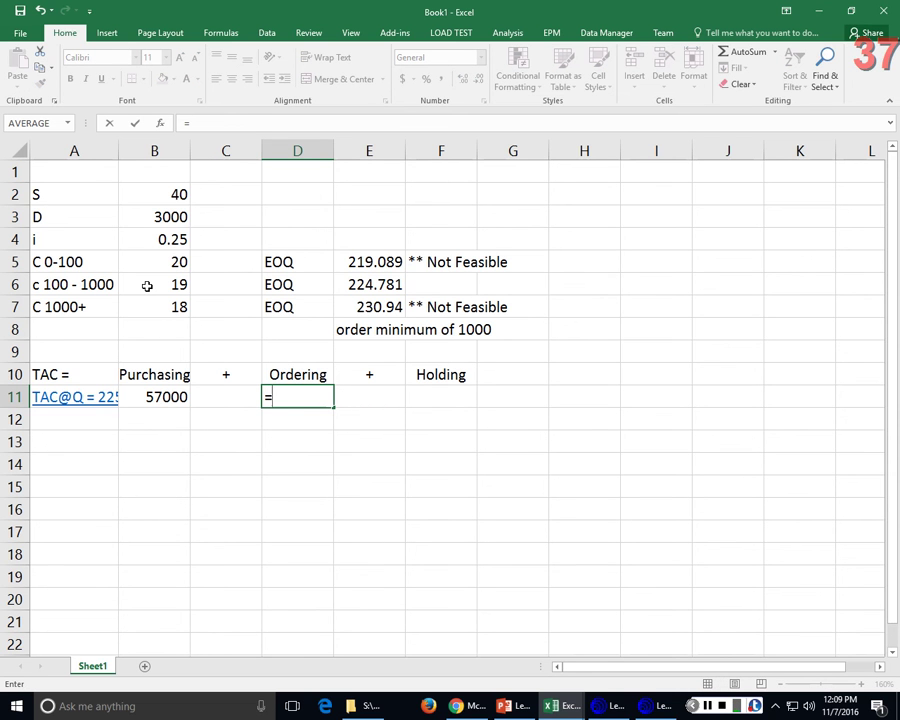
pyautogui.write('(2')
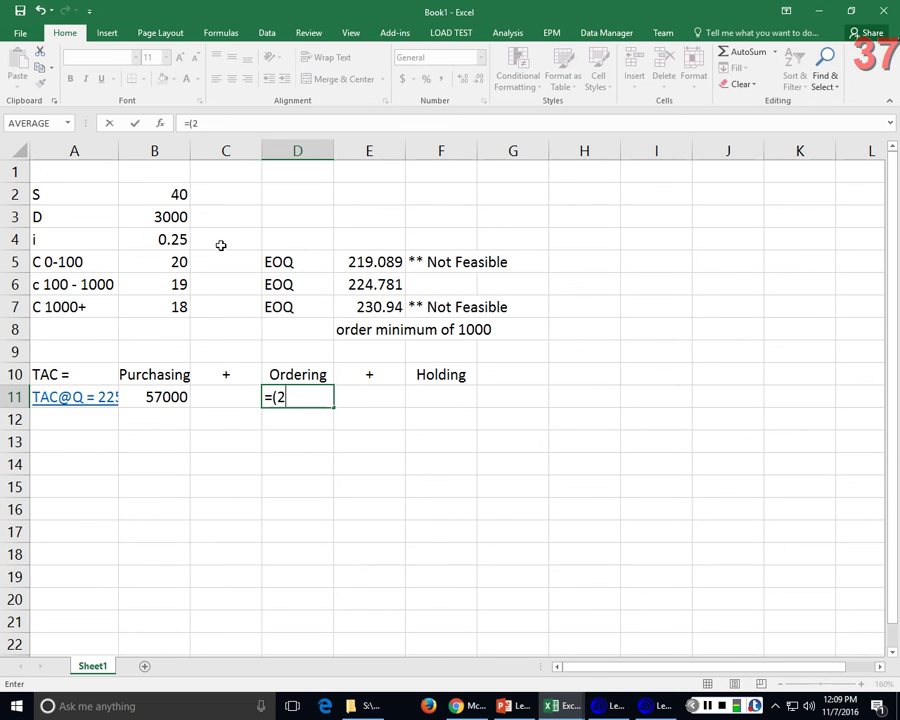
pyautogui.write('25/2)')
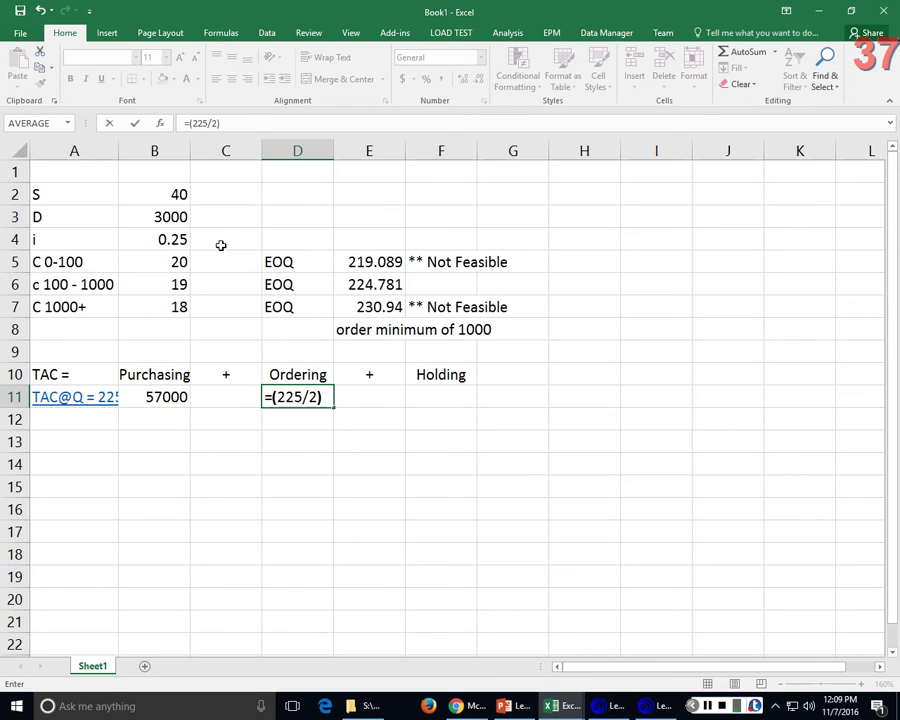
pyautogui.write('*(')
pyautogui.press('BackSpace')
pyautogui.press('BackSpace')
pyautogui.press('BackSpace')
pyautogui.press('BackSpace')
pyautogui.press('BackSpace')
pyautogui.press('BackSpace')
pyautogui.press('BackSpace')
pyautogui.press('BackSpace')
pyautogui.press('BackSpace')
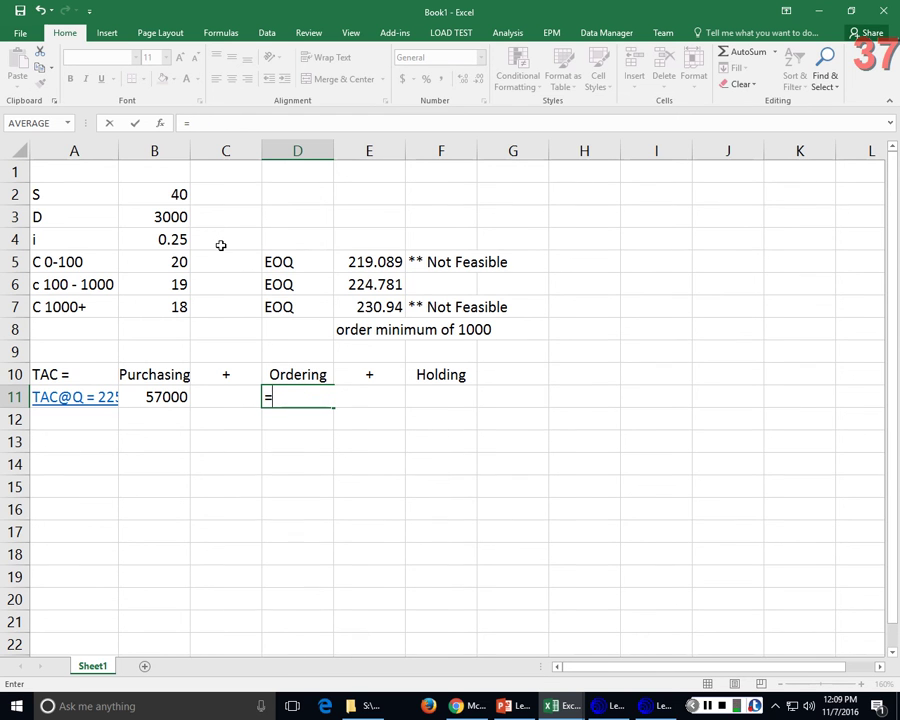
# Complete the ordering cost formula in D11 as =(B3/225)*B2.
pyautogui.write('(')
pyautogui.click(159, 223)
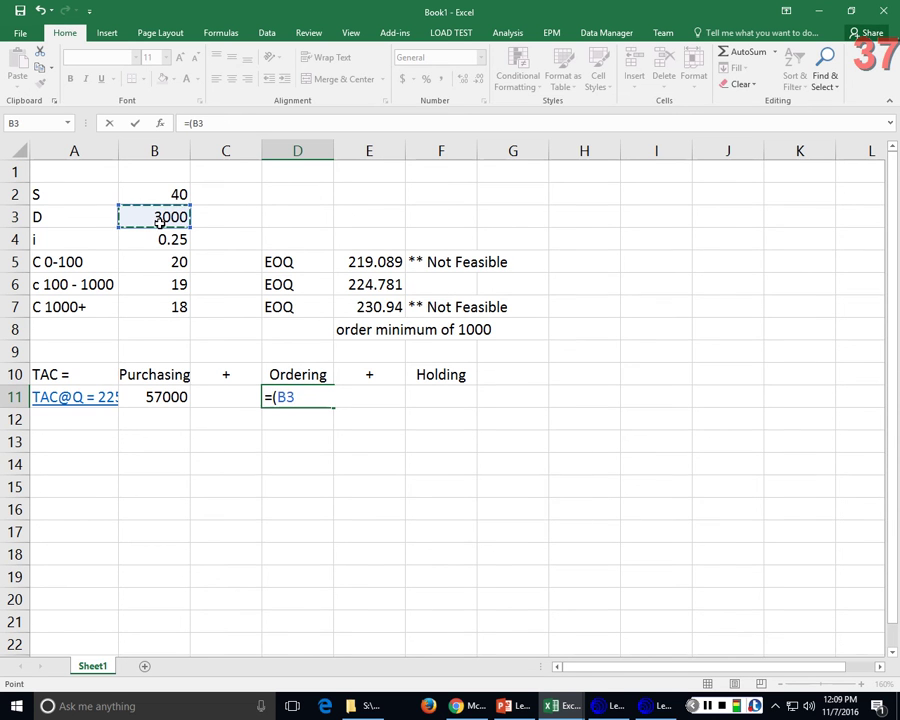
pyautogui.write('/22')
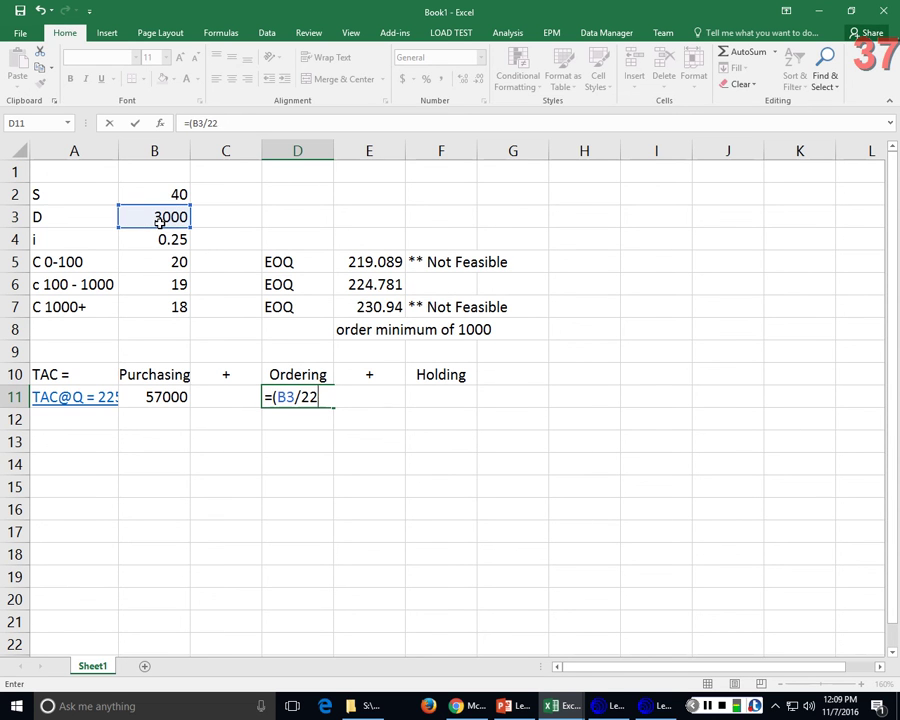
pyautogui.write('5)*')
pyautogui.click(161, 191)
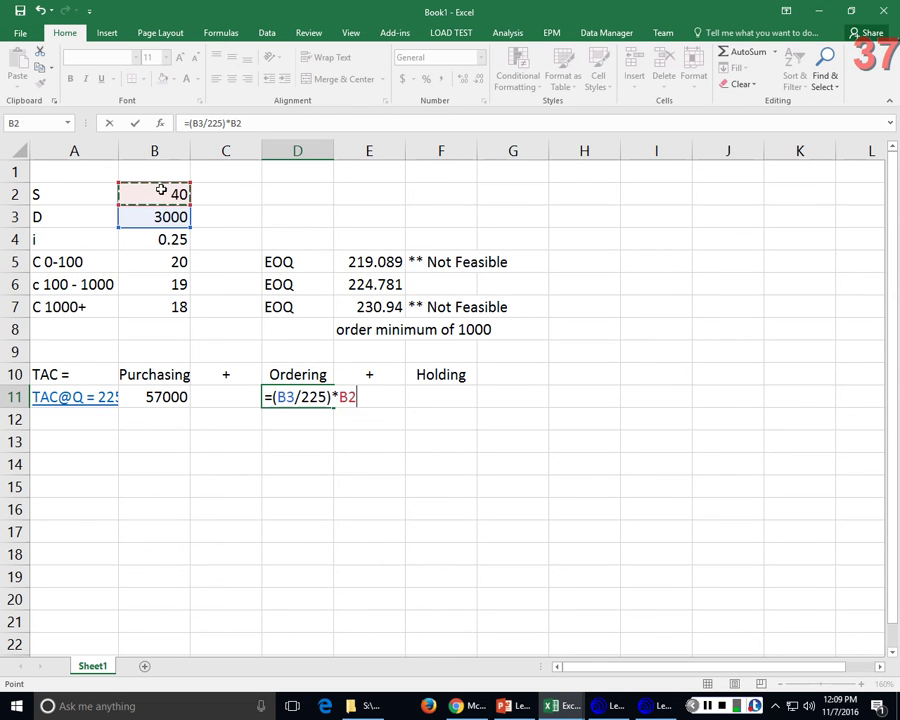
pyautogui.press('Return')
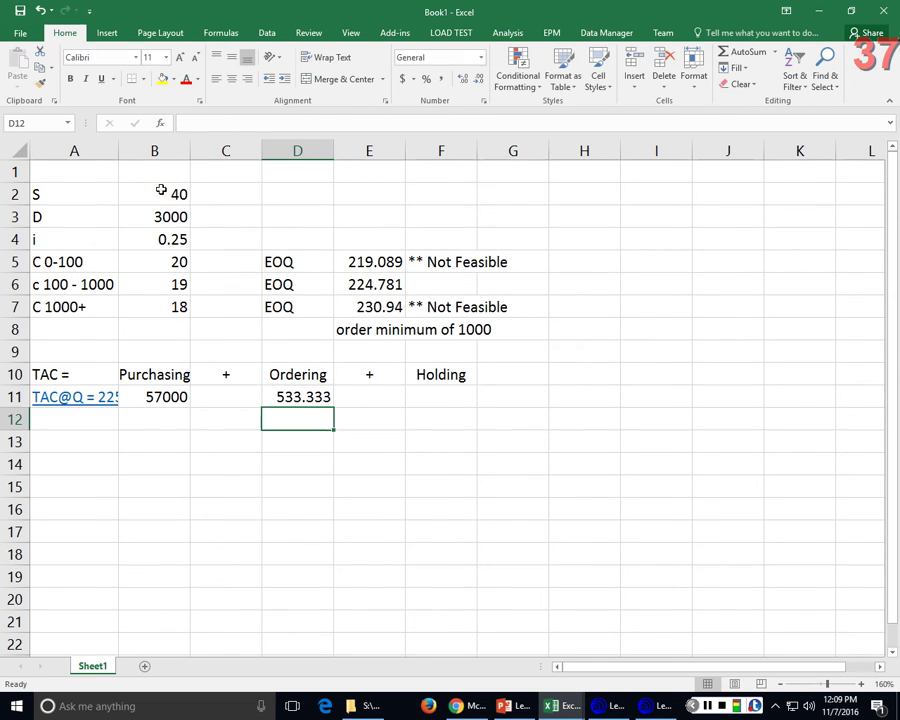
# Calculate the annual holding cost in F11 with the formula =(225/2)*B6*B4.
pyautogui.click(446, 401)
pyautogui.write('=')
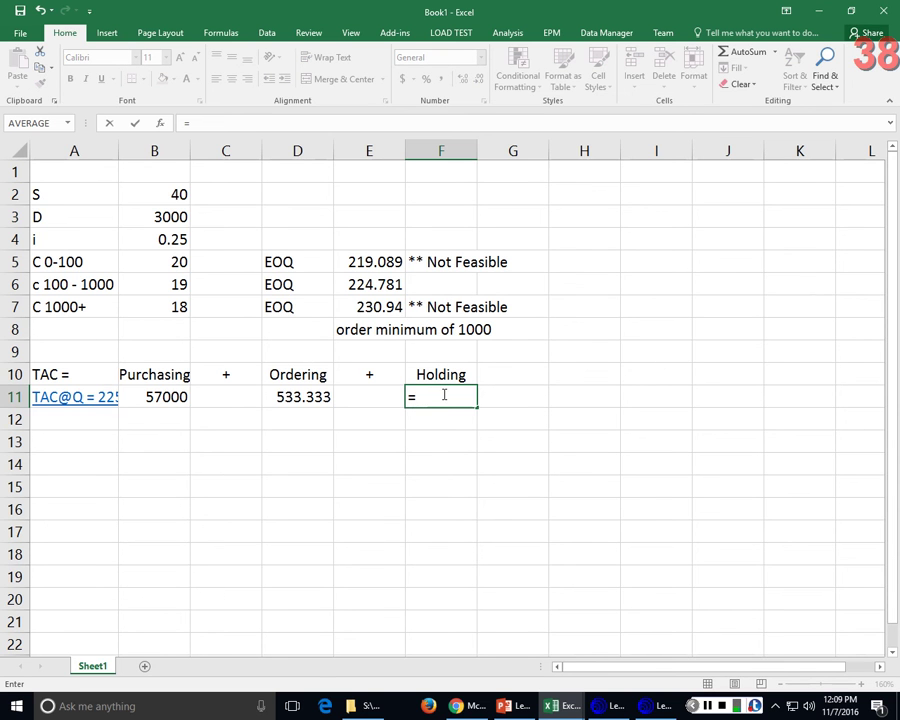
pyautogui.write('225/')
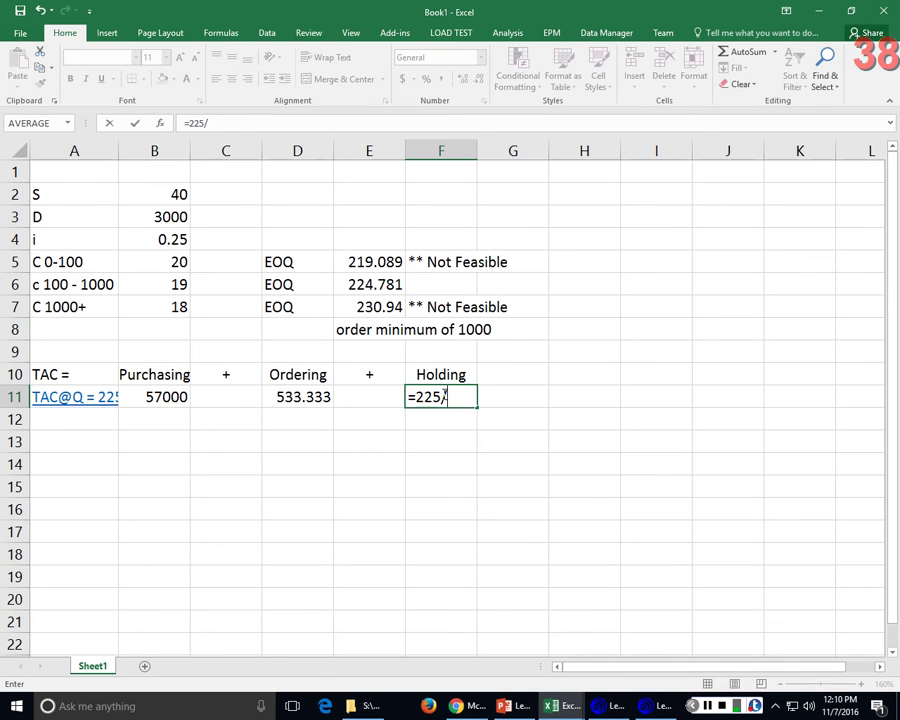
pyautogui.write('2)')
pyautogui.click(413, 397)
pyautogui.write('(')
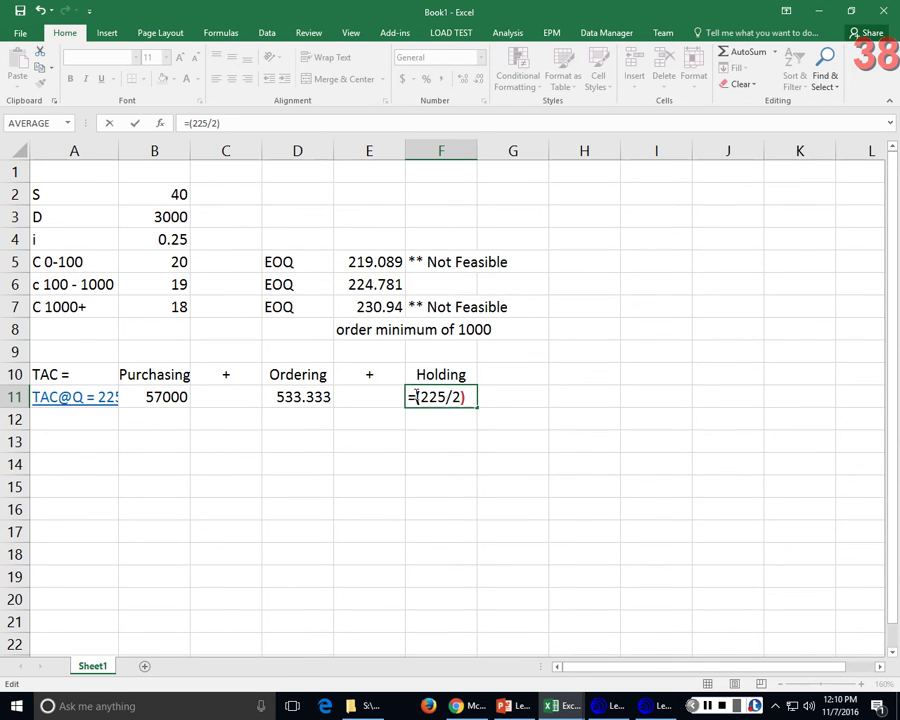
pyautogui.press('End')
pyautogui.write('*')
pyautogui.click(156, 281)
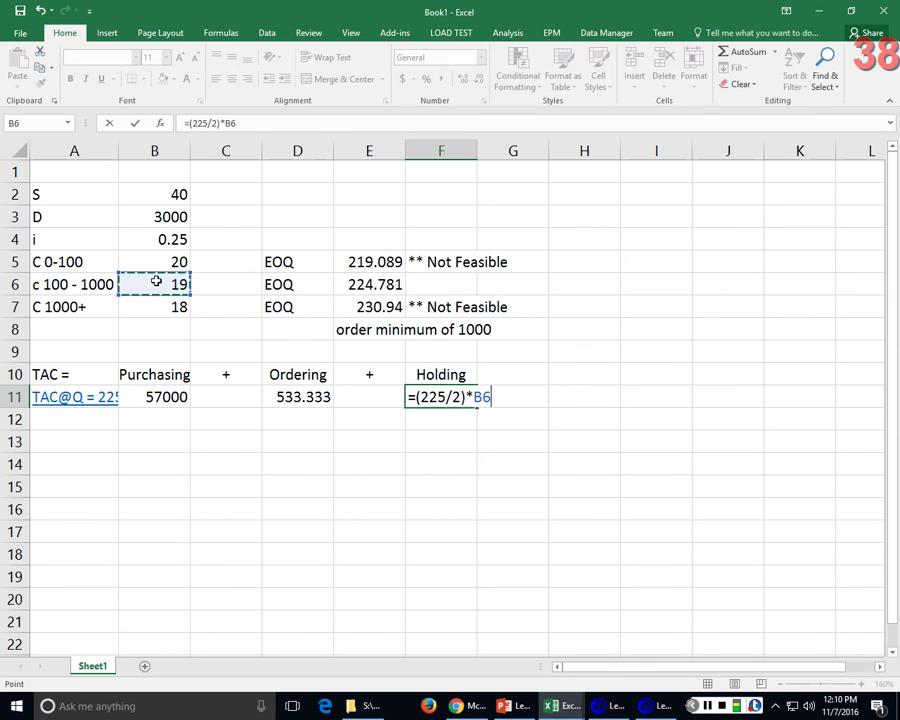
pyautogui.write('*')
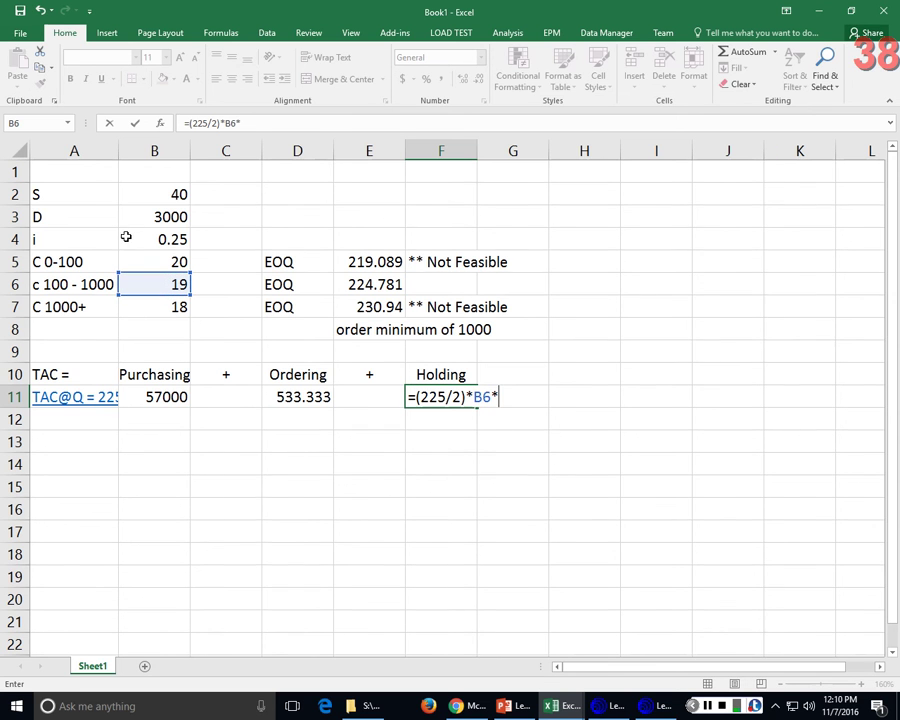
pyautogui.click(135, 237)
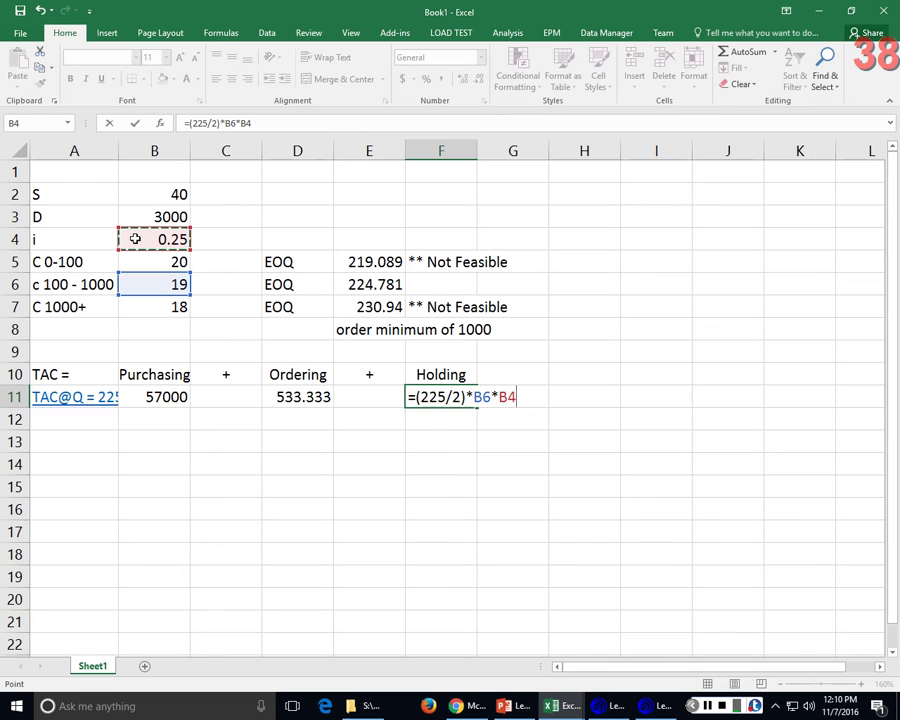
pyautogui.press('Return')
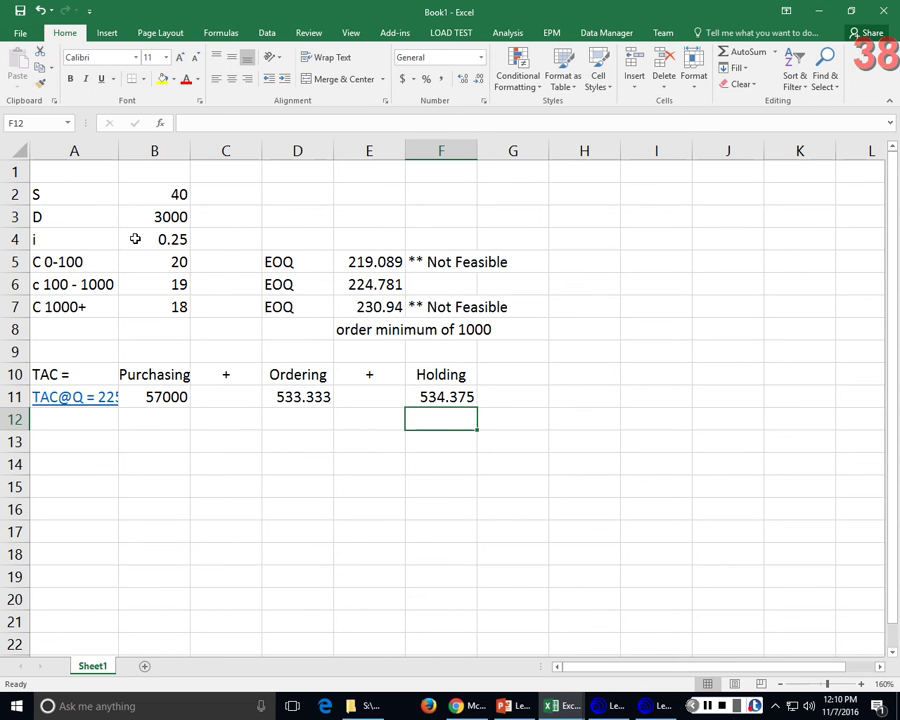
# Sum the purchasing, ordering and holding costs in H11 with the formula =B11+D11+F11.
pyautogui.click(584, 407)
pyautogui.write('=')
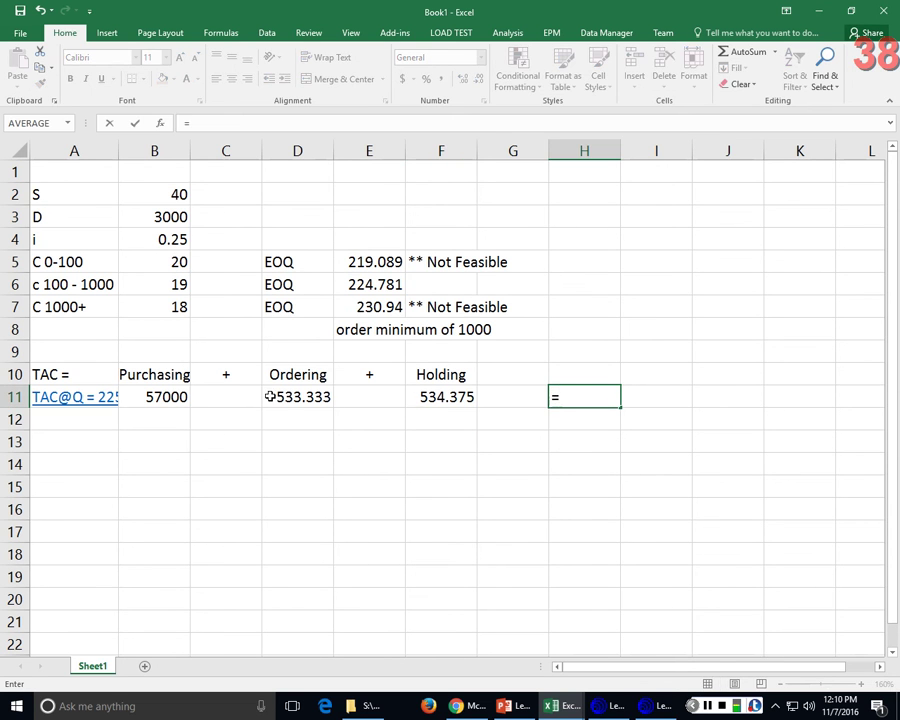
pyautogui.click(170, 395)
pyautogui.write('+')
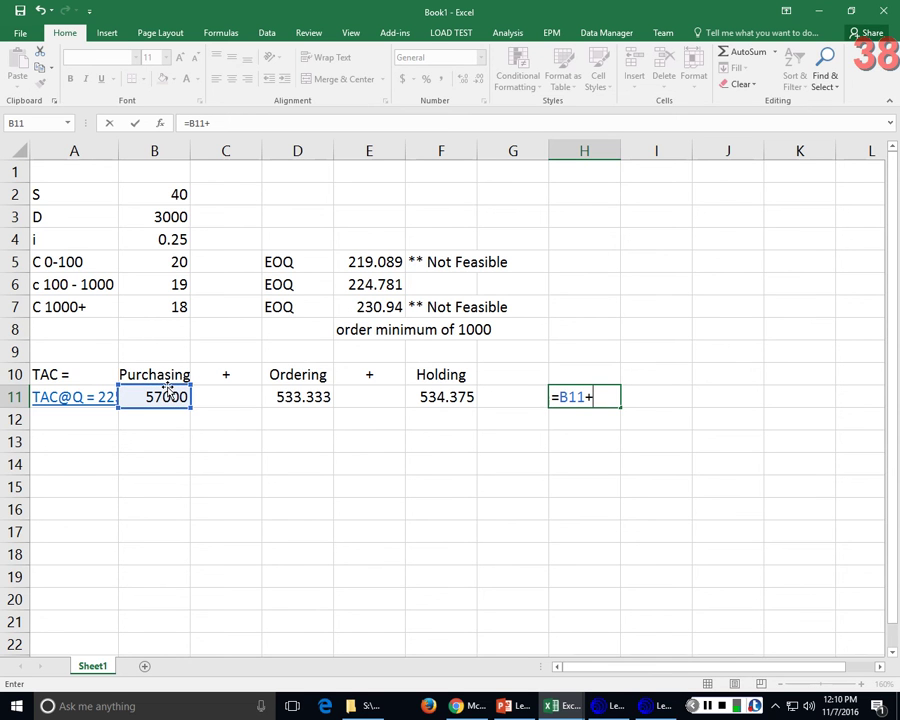
pyautogui.click(271, 395)
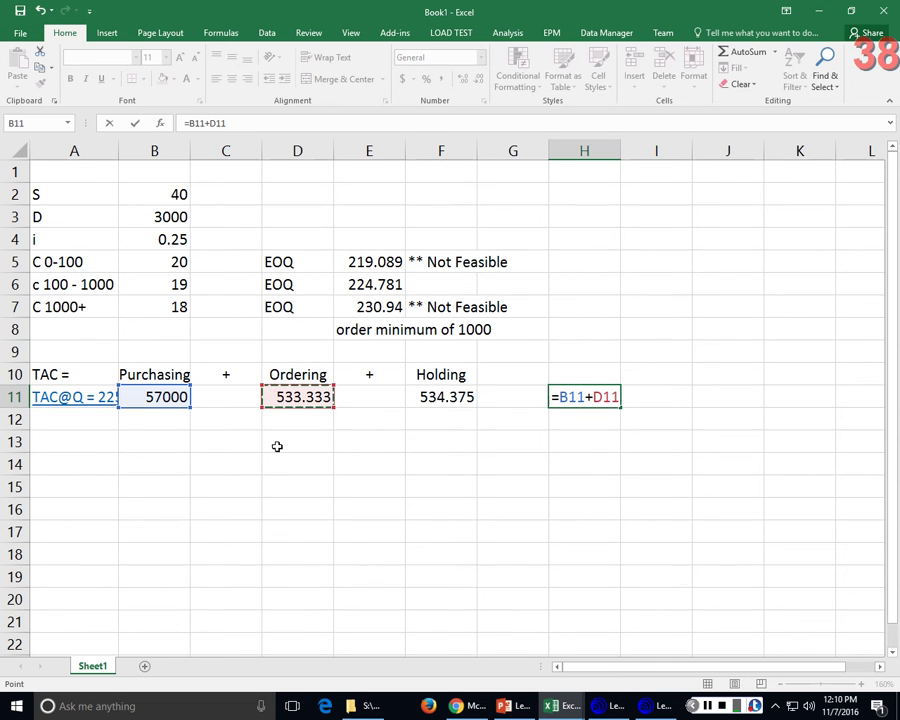
pyautogui.write('+')
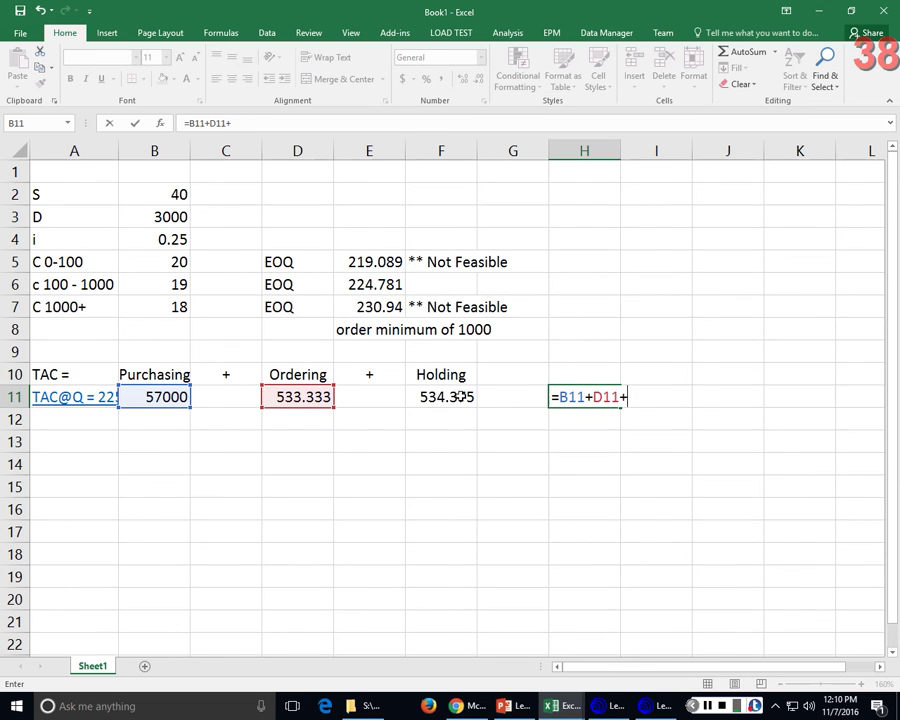
pyautogui.click(452, 395)
pyautogui.press('Return')
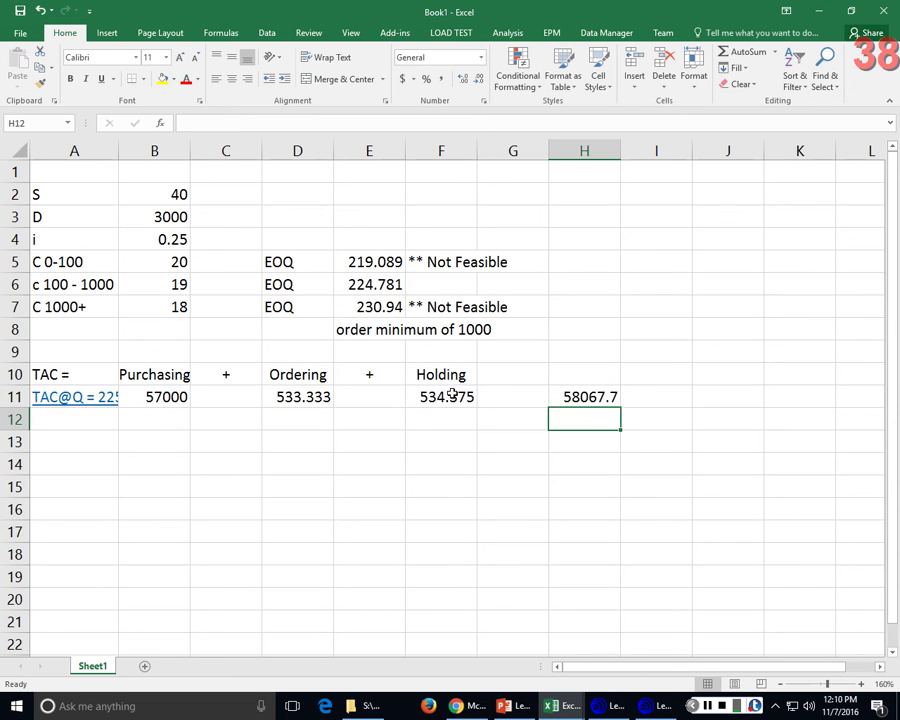
pyautogui.click(600, 394)
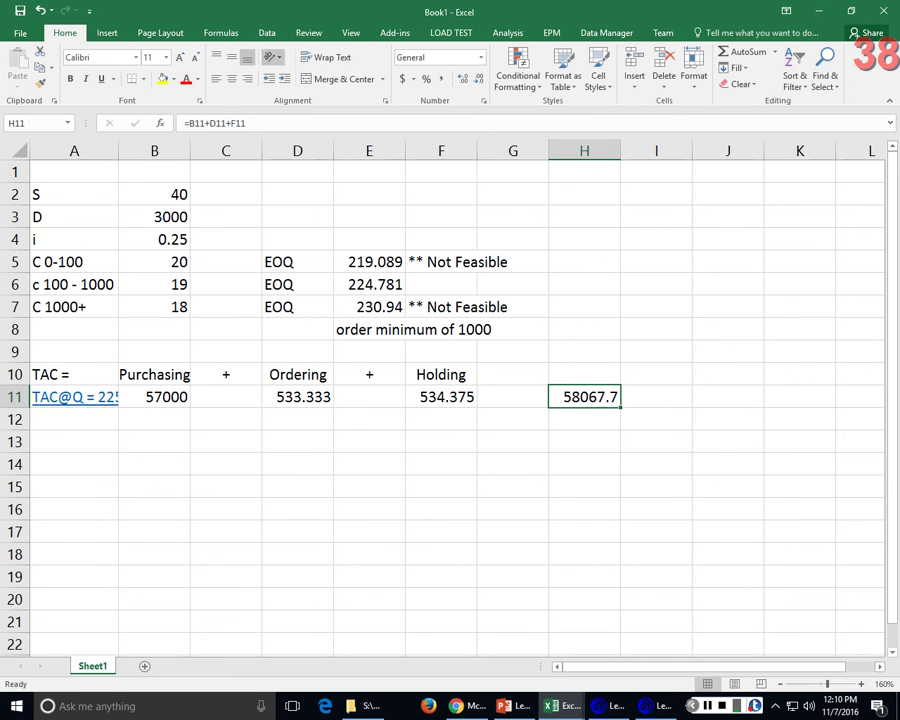
# Format the H11 total in dollars with the Accounting format and enter the label TAC of Q @ 1000 in A13.
pyautogui.click(403, 79)
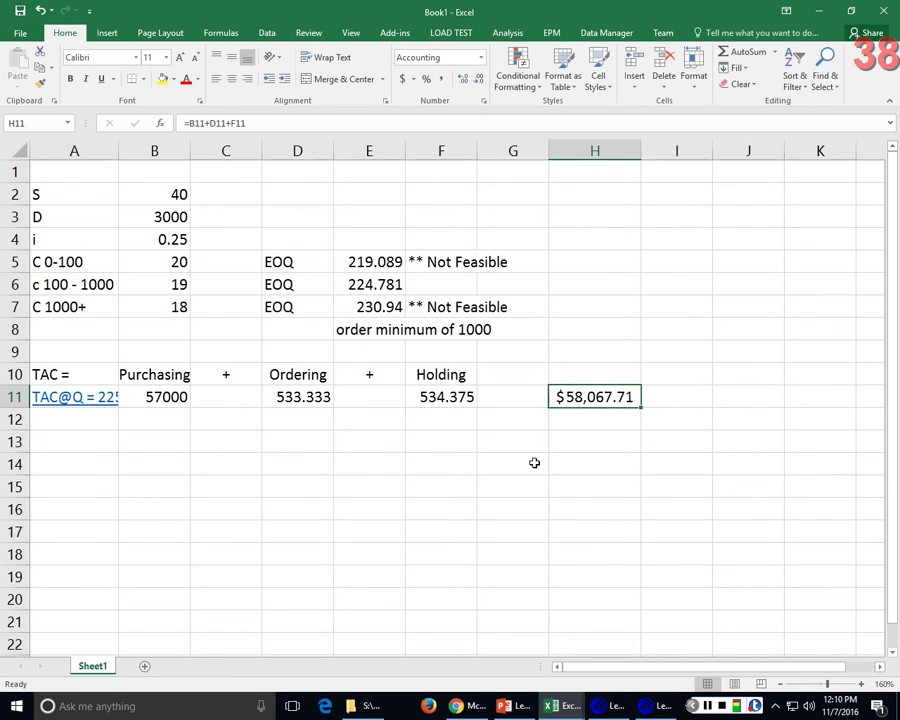
pyautogui.click(80, 434)
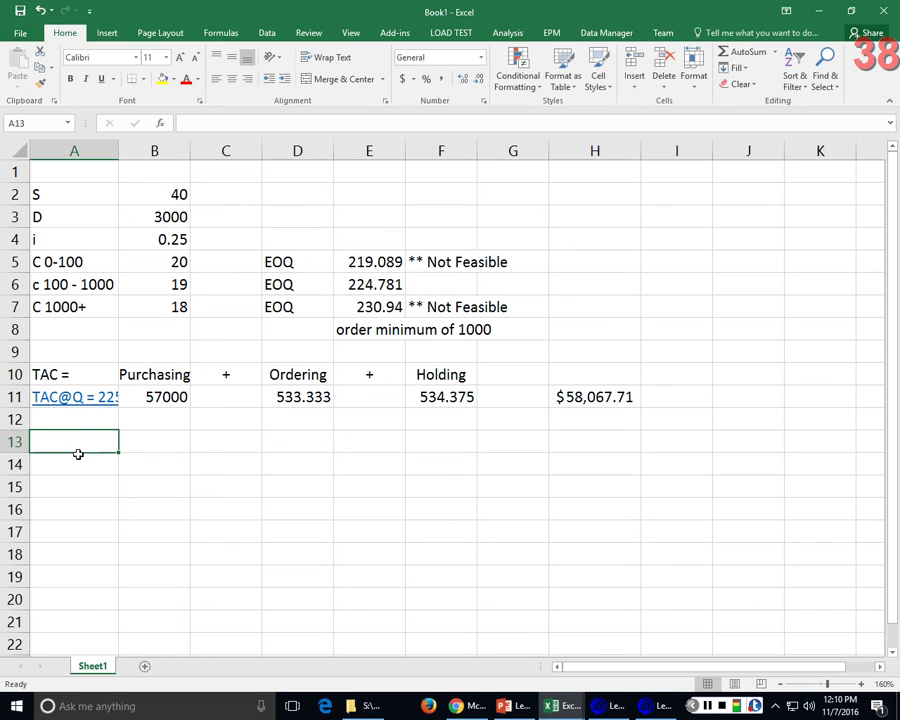
pyautogui.write('TAX')
pyautogui.press('BackSpace')
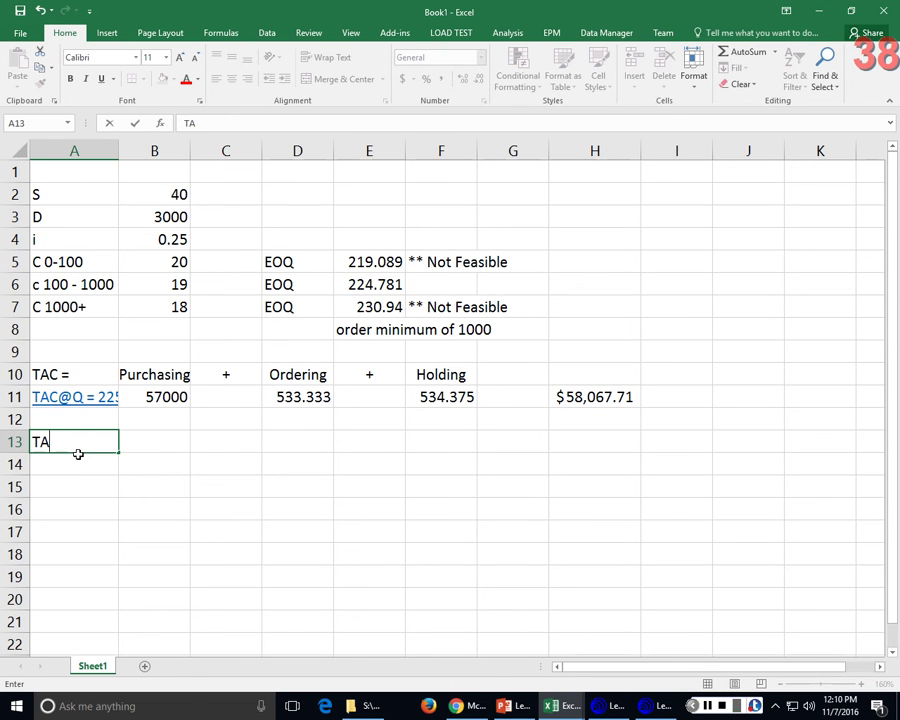
pyautogui.write('C of Q @ ')
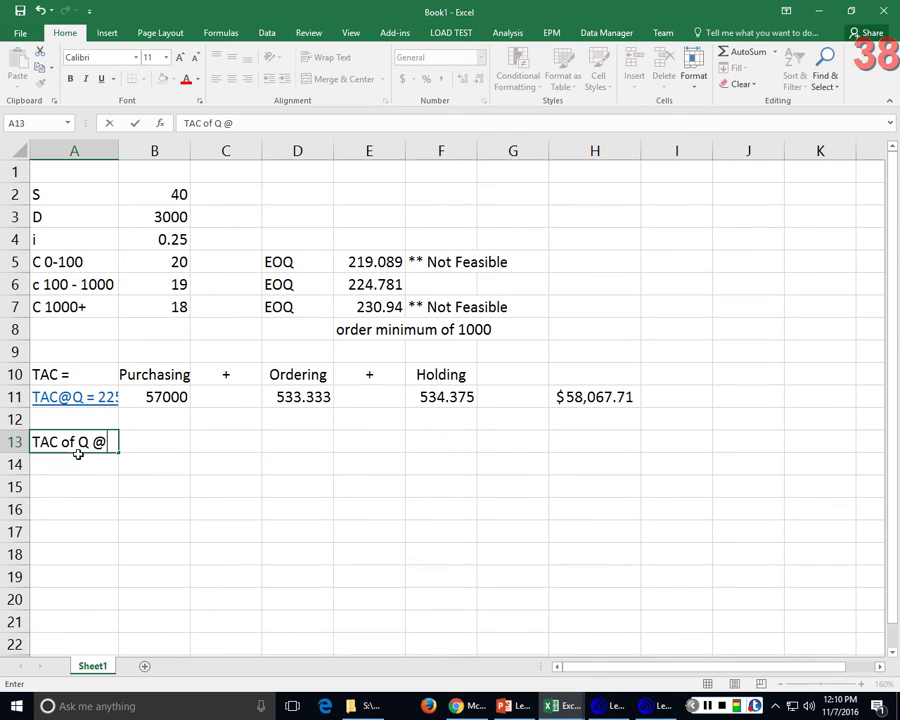
pyautogui.write('1000')
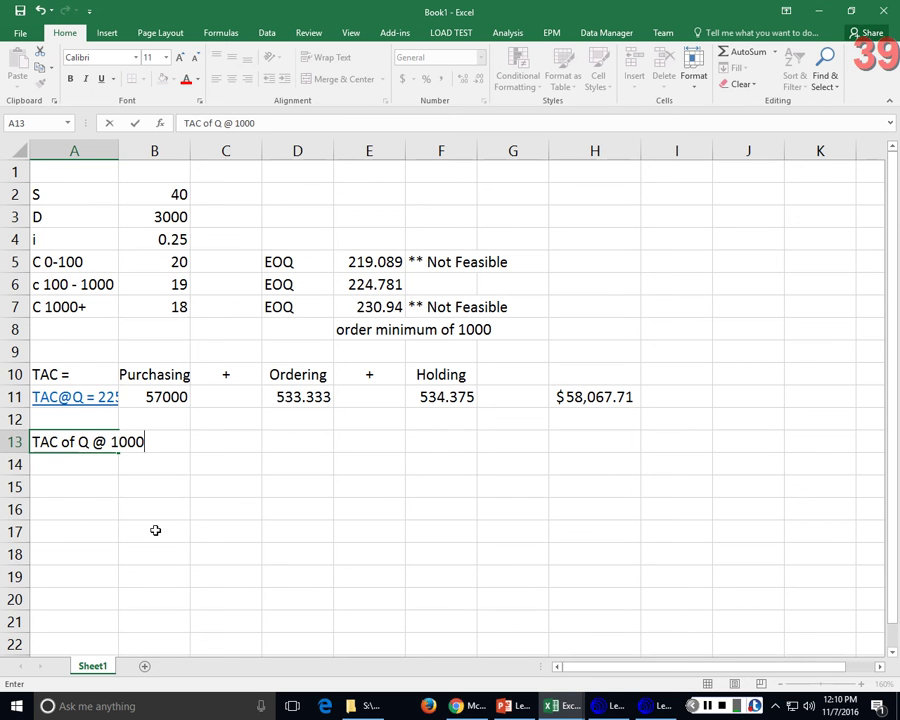
pyautogui.click(200, 531)
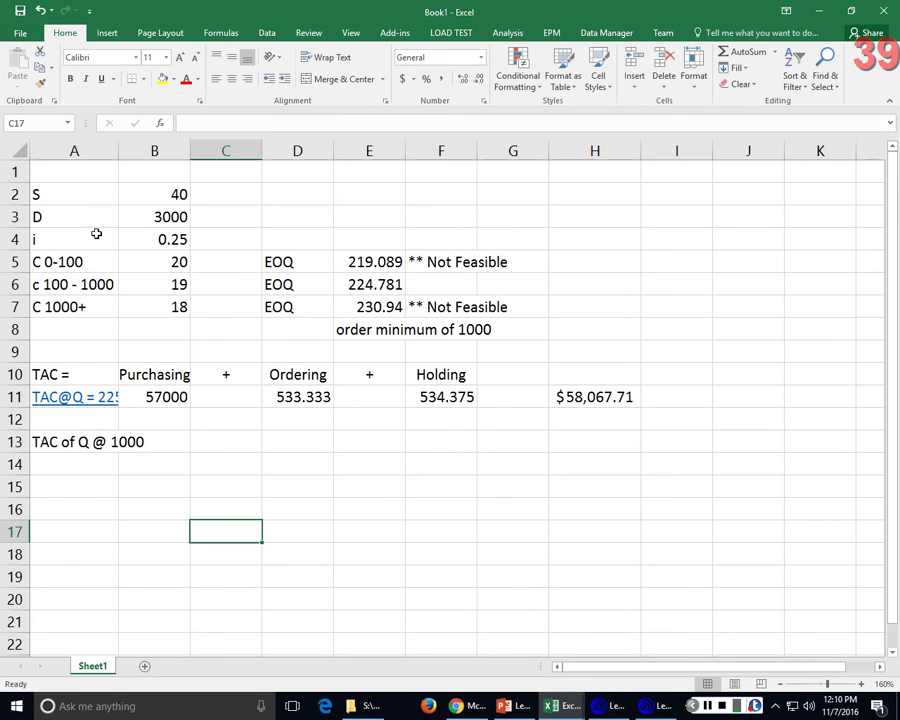
# Widen column A to fit its labels and enter the purchasing cost formula =B3*B7 in B13.
pyautogui.click(94, 150)
pyautogui.moveTo(118, 150); pyautogui.dragTo(155, 150)
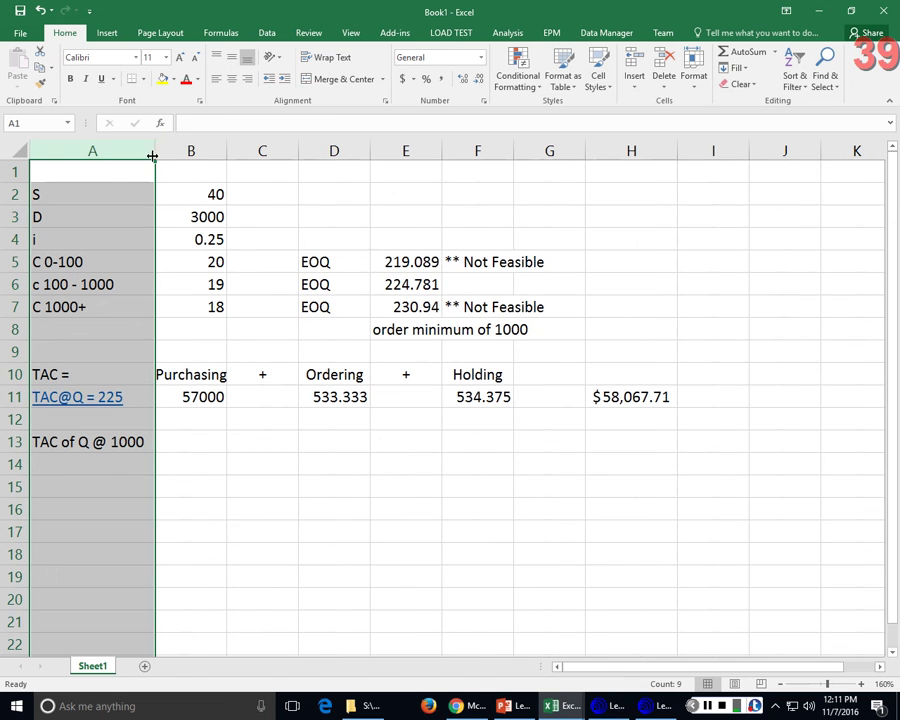
pyautogui.click(208, 439)
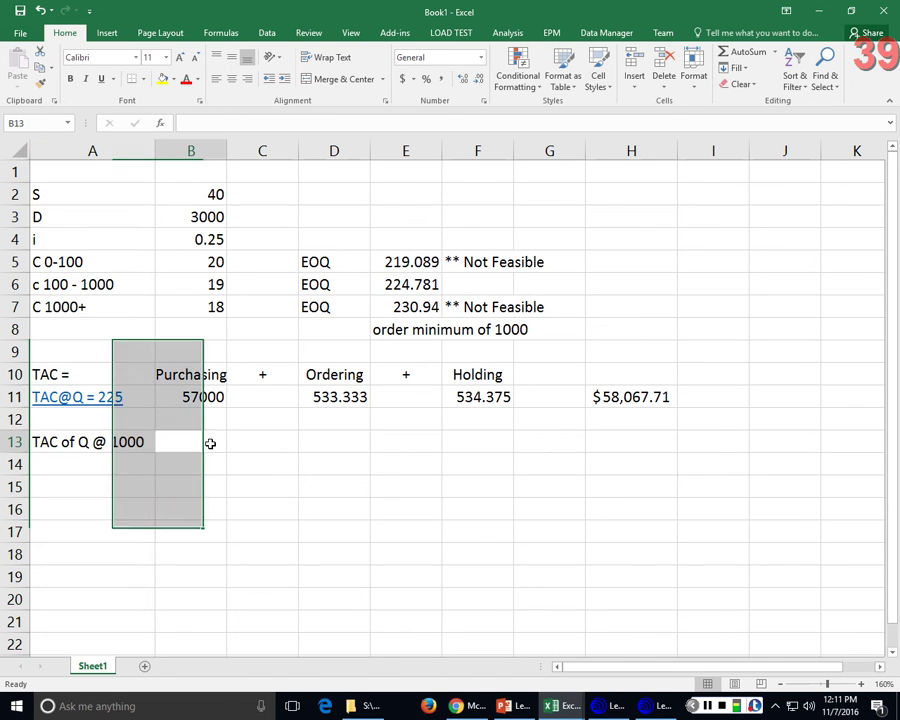
pyautogui.write('=')
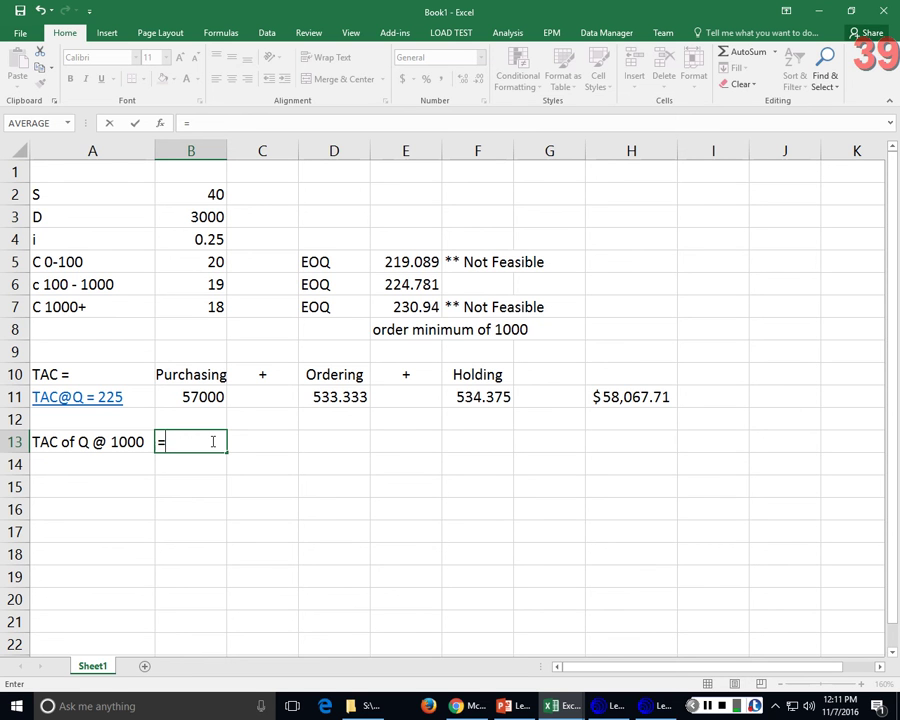
pyautogui.click(213, 216)
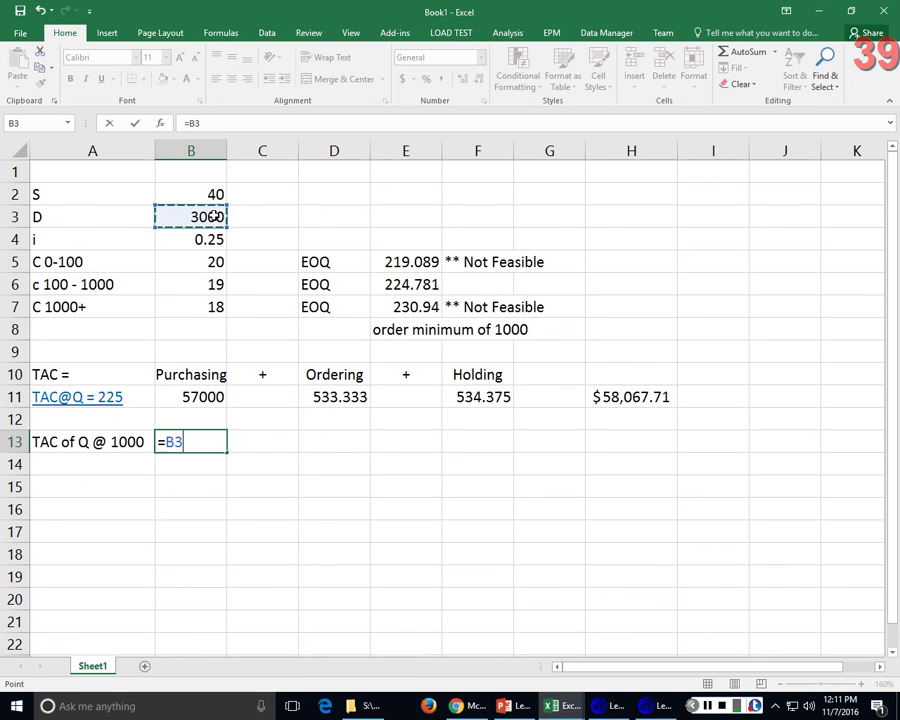
pyautogui.write('*')
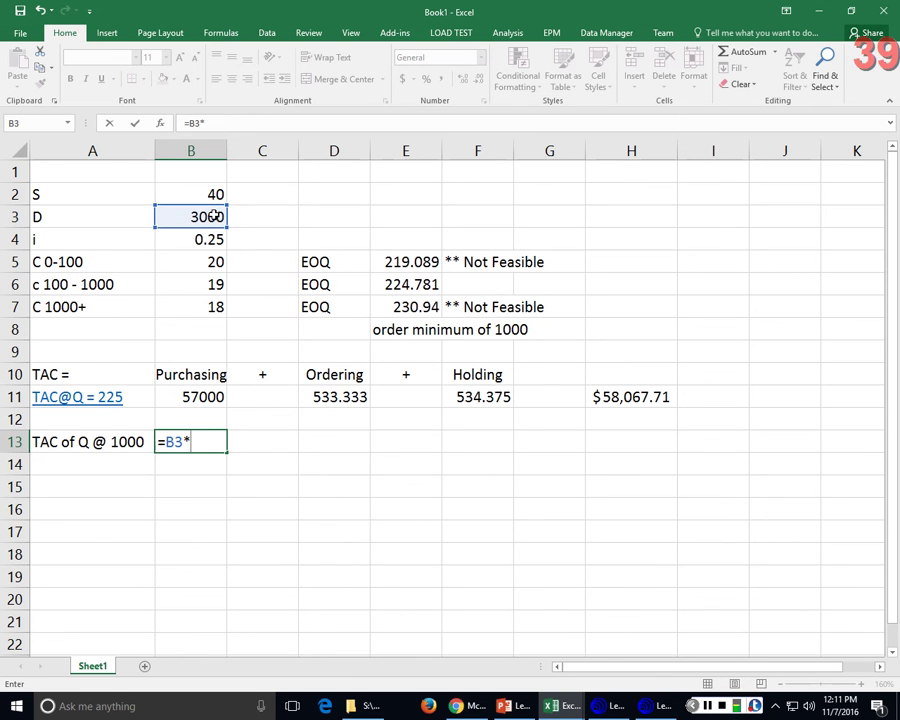
pyautogui.click(213, 306)
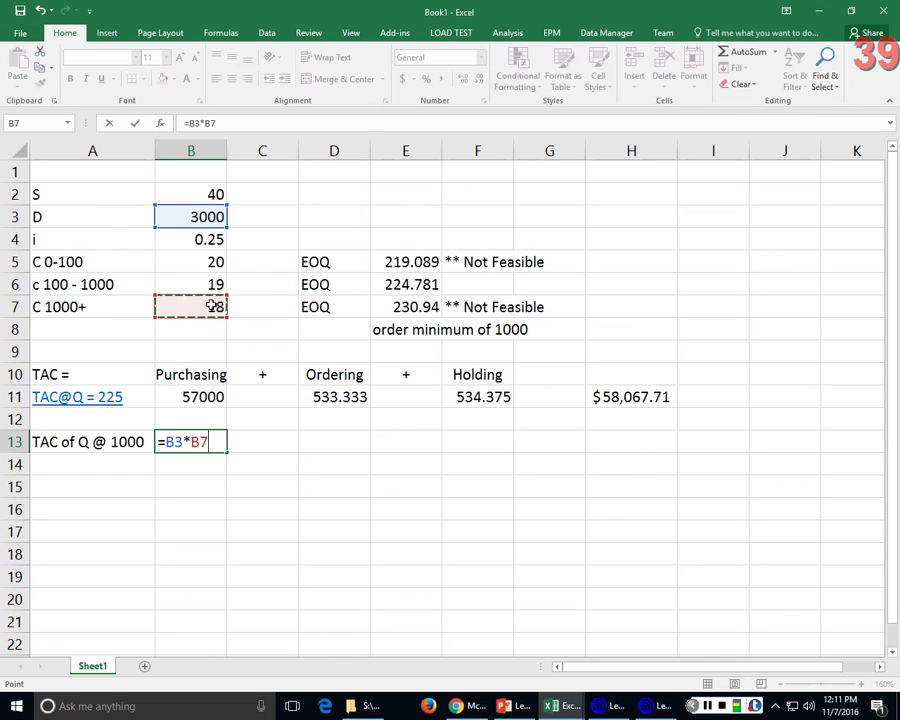
pyautogui.press('Return')
pyautogui.click(342, 445)
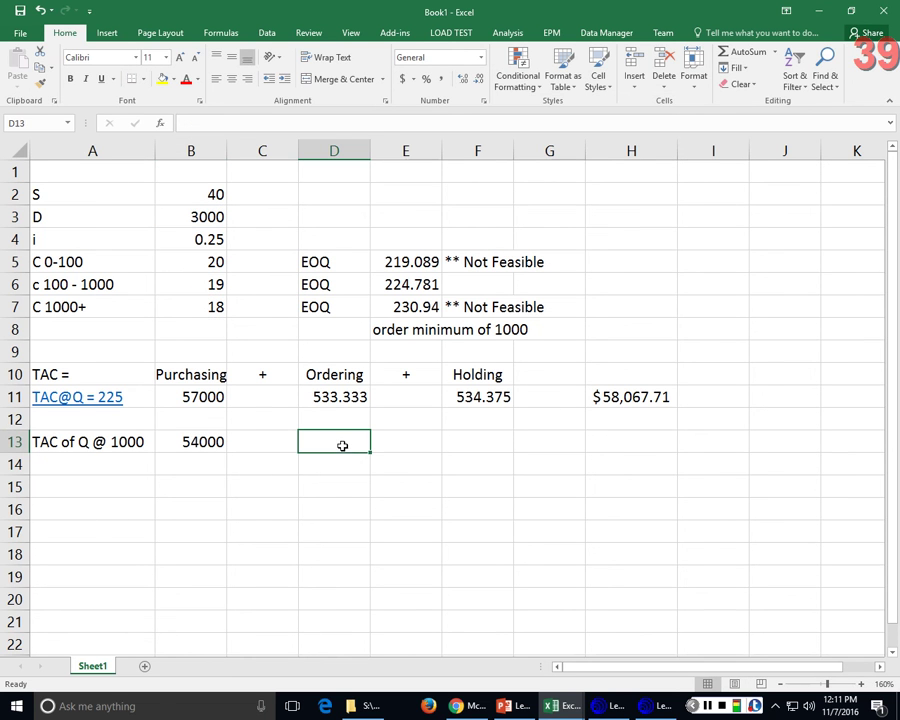
pyautogui.write('=')
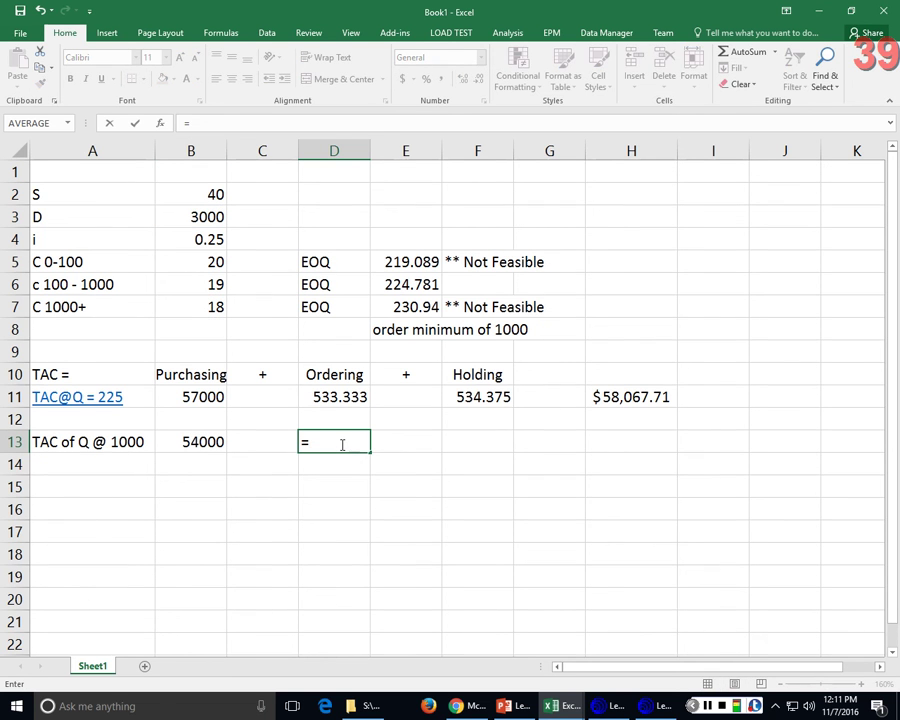
pyautogui.click(208, 218)
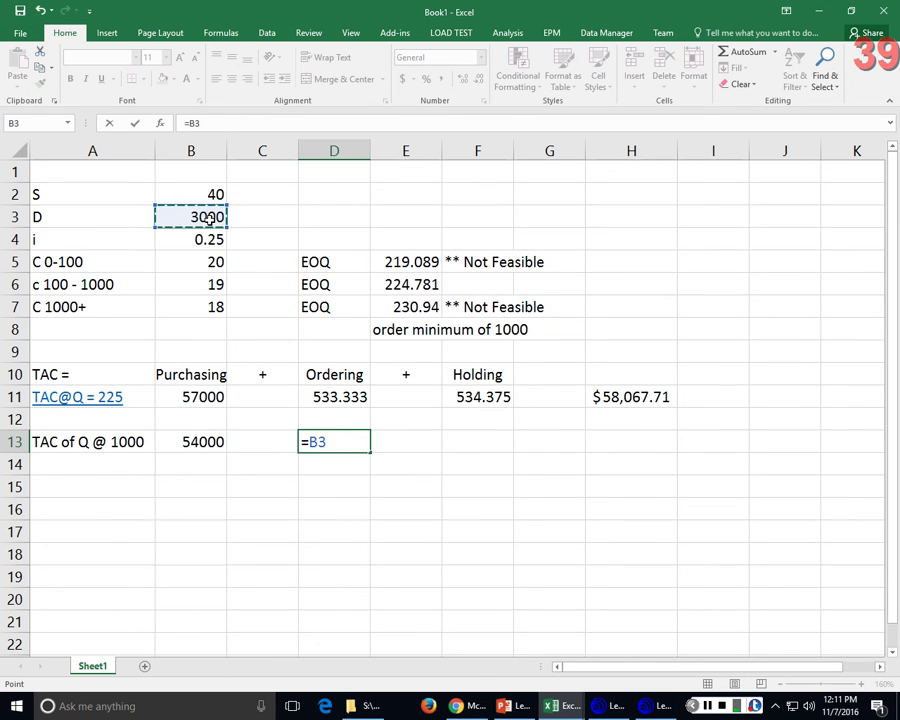
pyautogui.write('/')
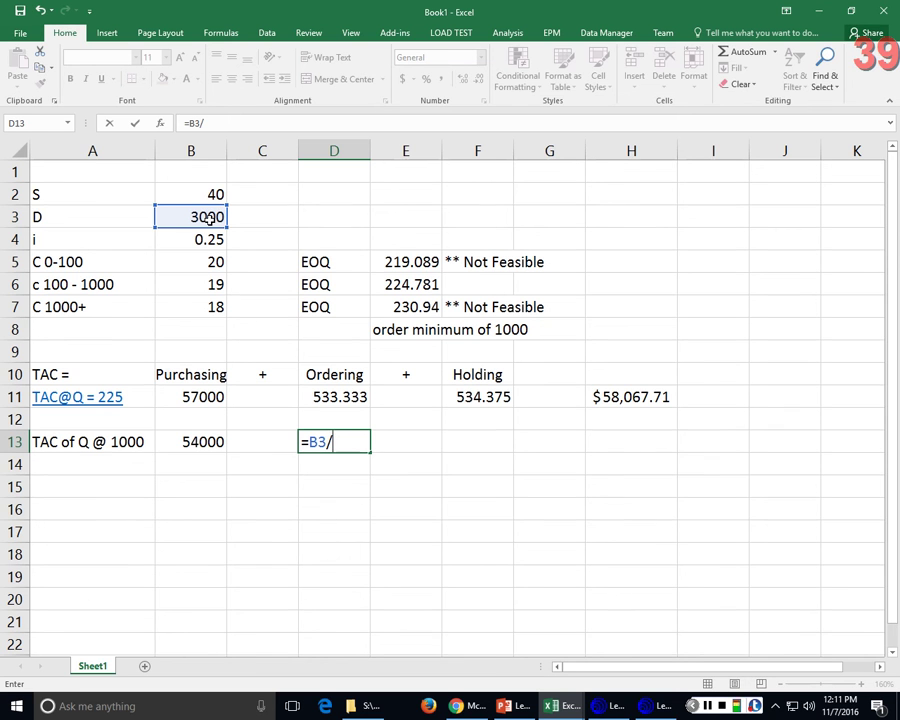
pyautogui.press('Escape')
pyautogui.write('(')
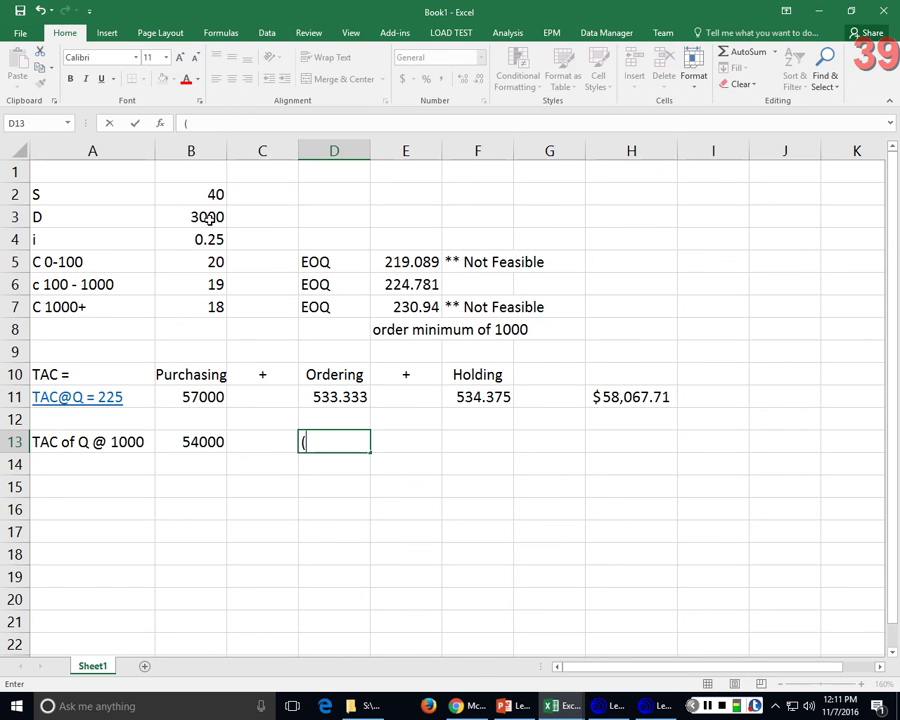
pyautogui.click(208, 217)
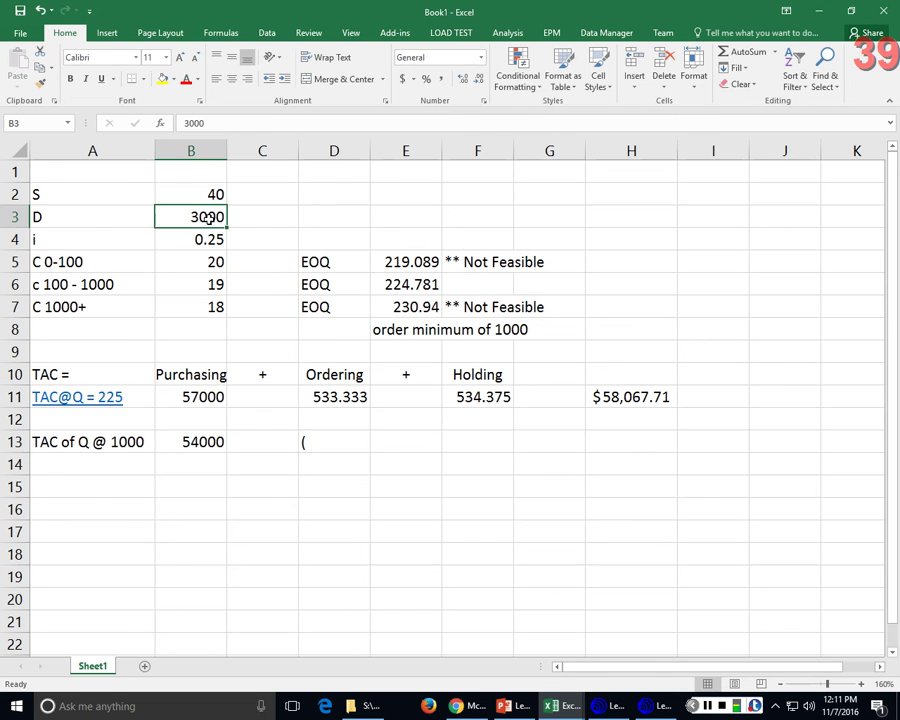
# Replace the contents of D13 with the ordering cost formula =(B3/1000)*B2.
pyautogui.click(331, 443)
pyautogui.doubleClick(303, 442)
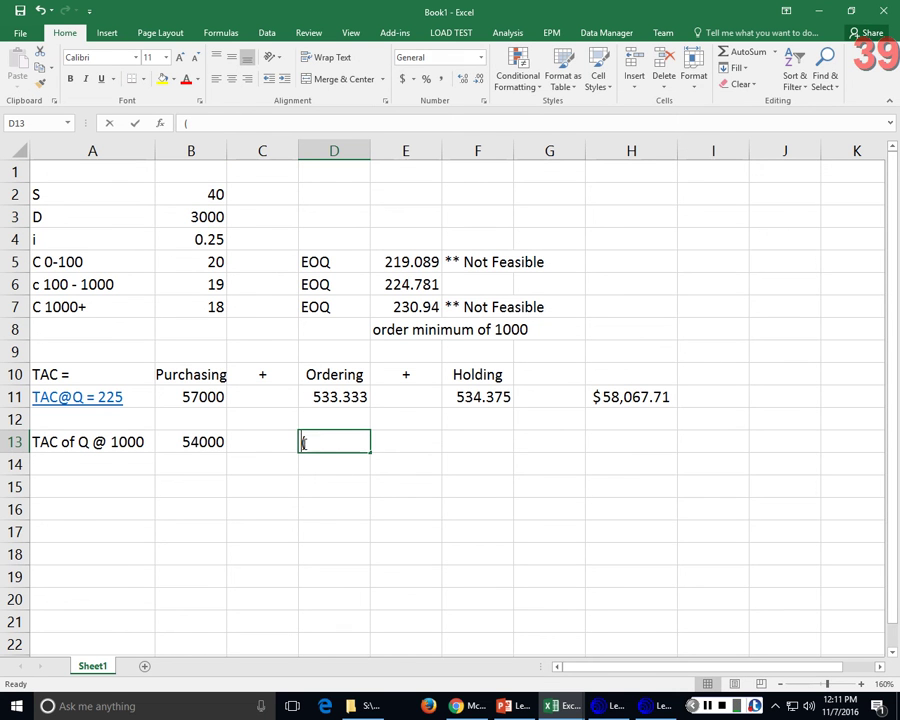
pyautogui.press('BackSpace')
pyautogui.write('=')
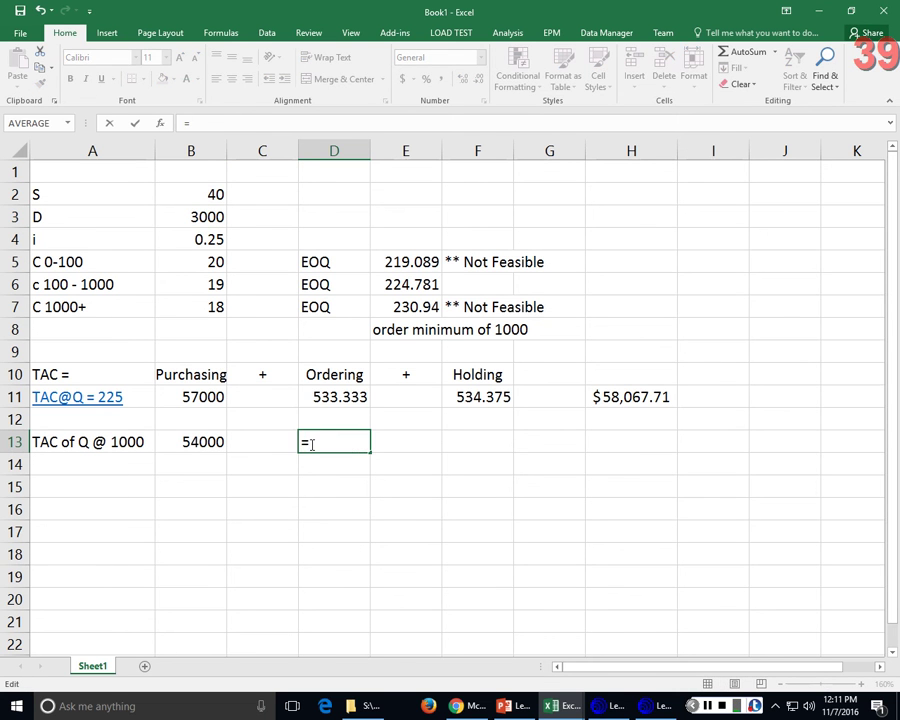
pyautogui.write('(')
pyautogui.click(195, 217)
pyautogui.write('/100')
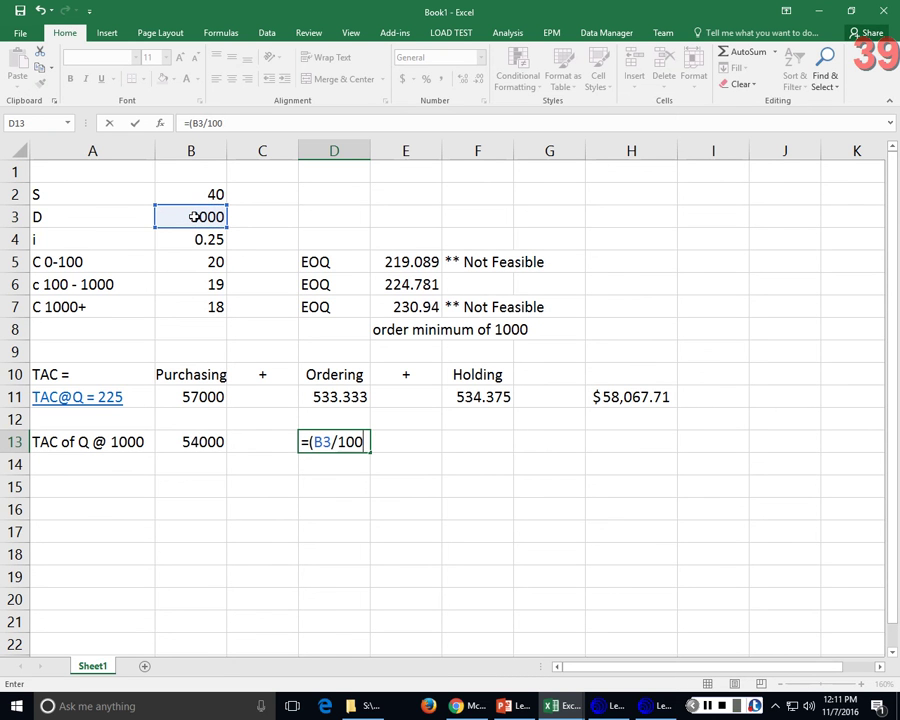
pyautogui.write('0)*')
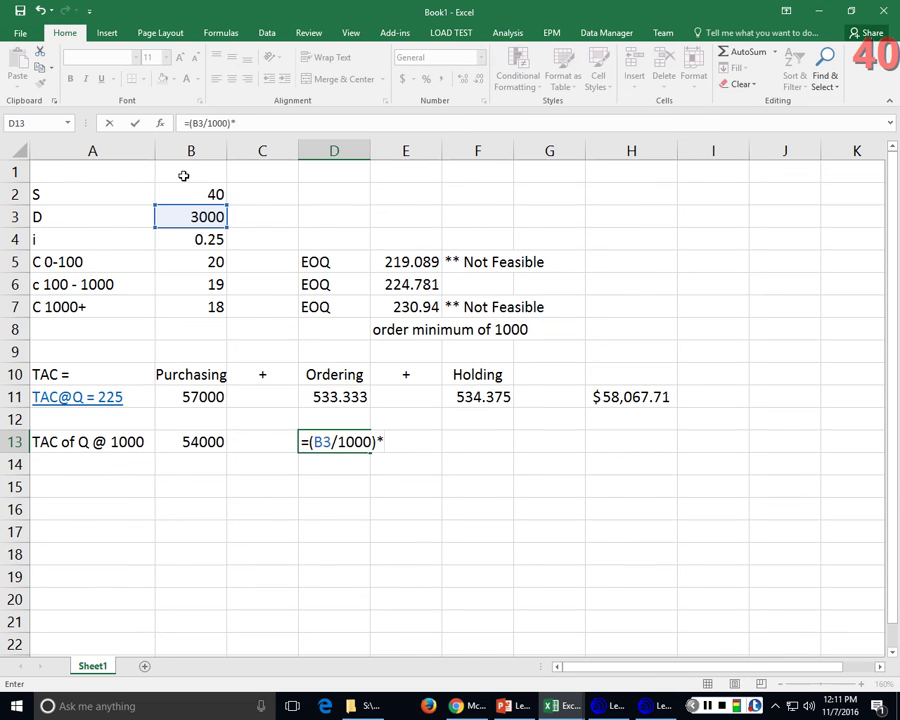
pyautogui.click(172, 195)
pyautogui.press('Return')
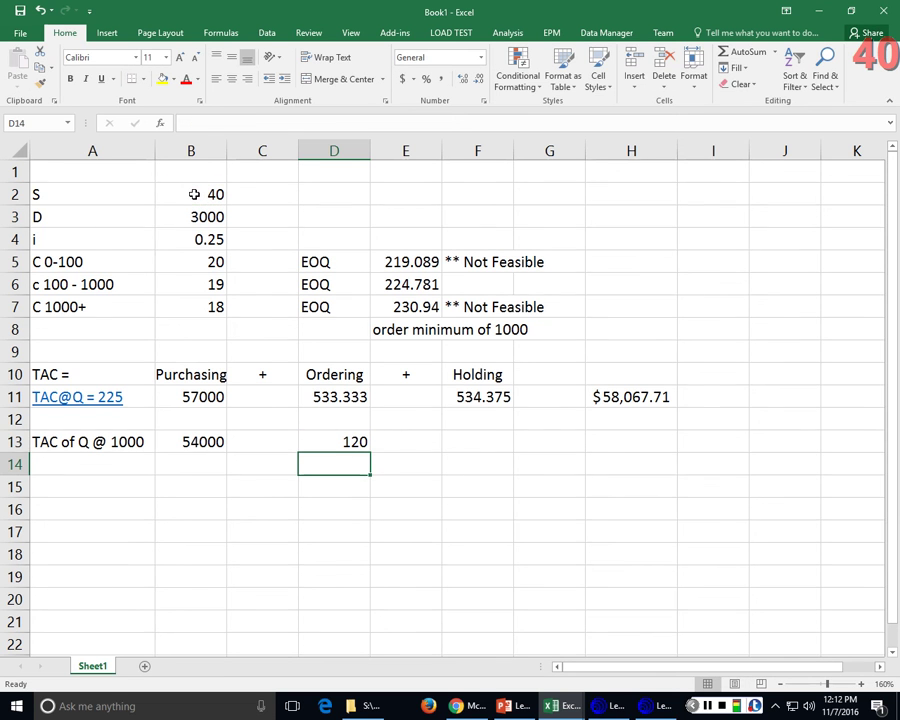
# Calculate the annual holding cost for the 1000-unit order in F13 with the formula =(1000/2)*B4*B7.
pyautogui.click(460, 440)
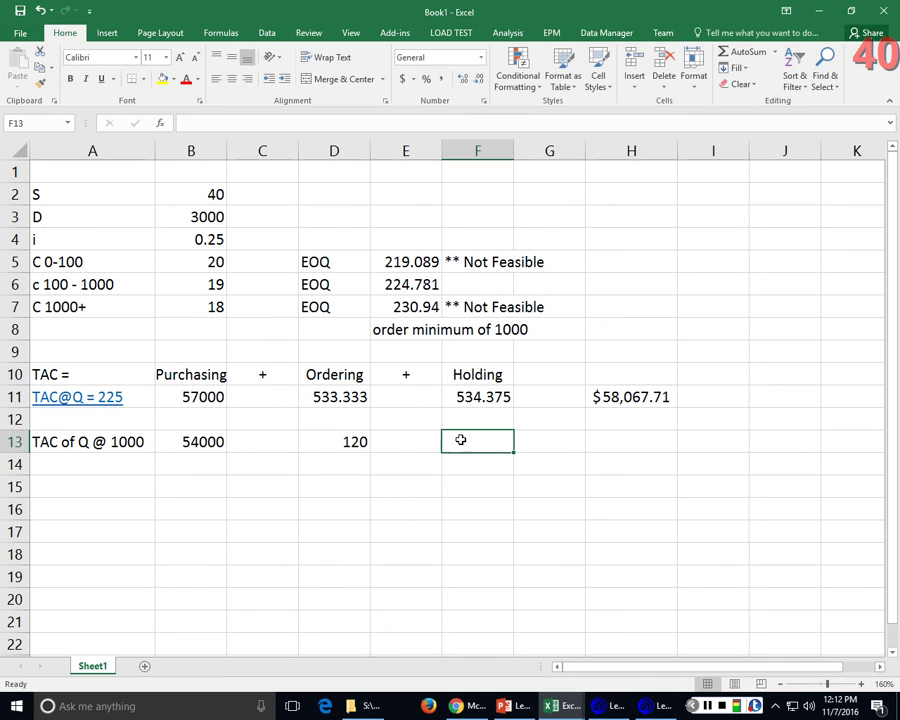
pyautogui.write('=(')
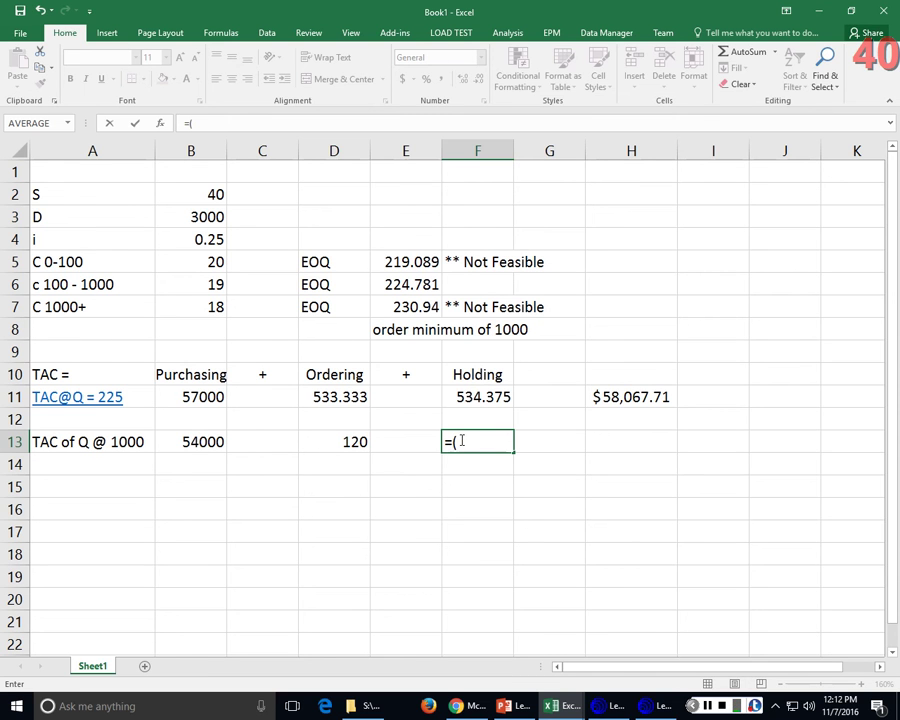
pyautogui.write('1000/2')
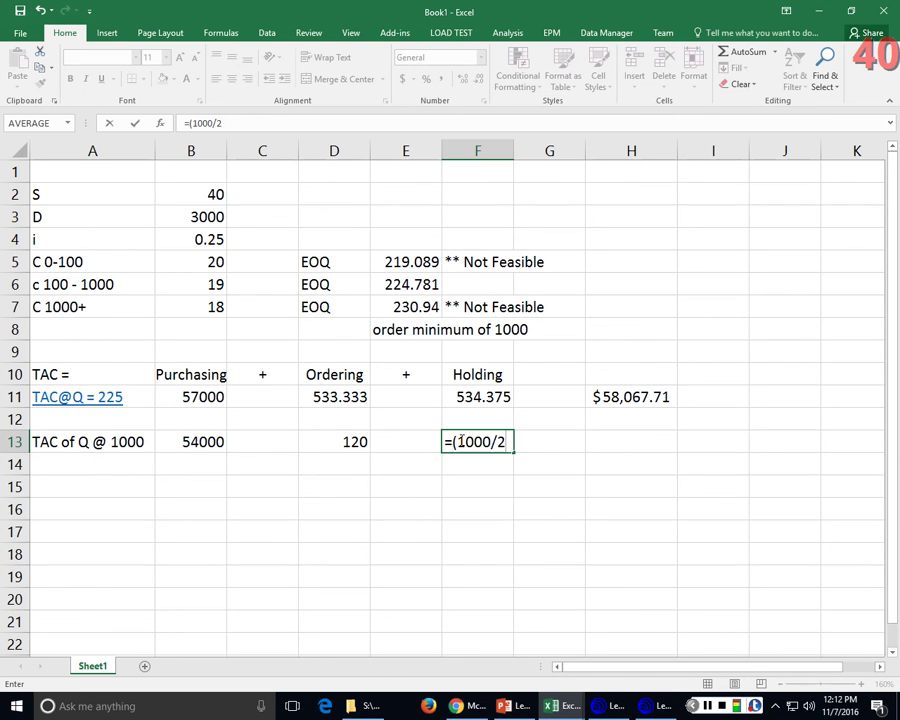
pyautogui.write(')*')
pyautogui.click(212, 239)
pyautogui.write('*')
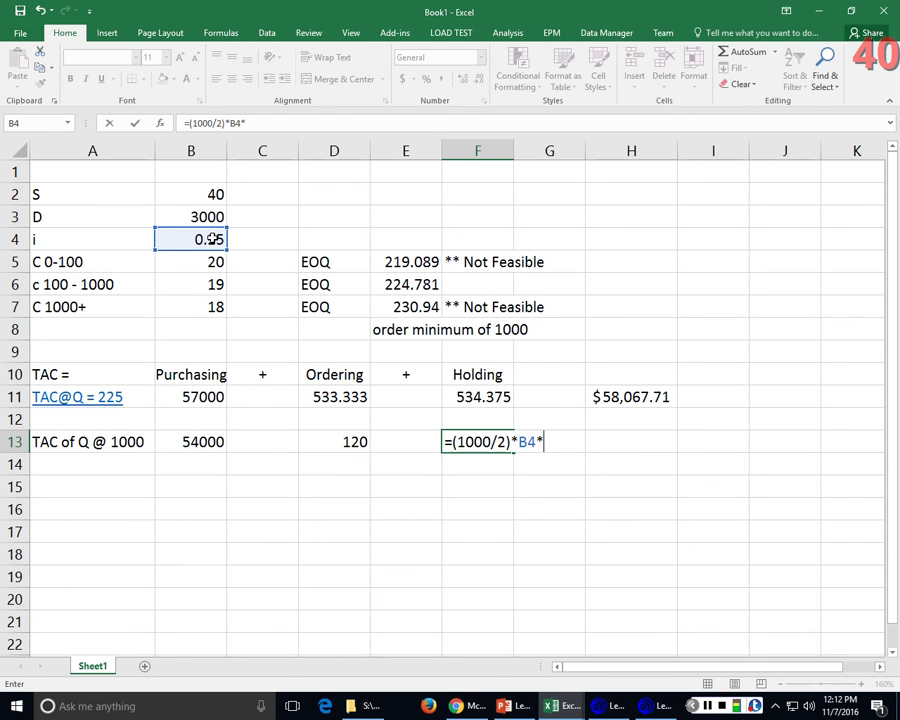
pyautogui.click(214, 307)
pyautogui.press('Return')
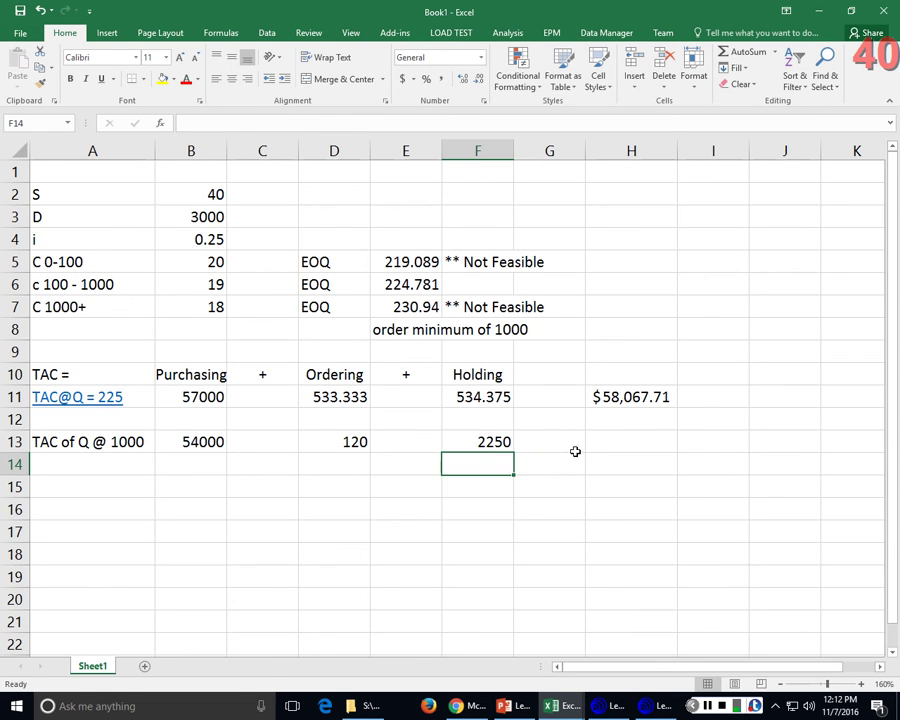
# Copy the total cost formula from H11 into H13 to sum the costs for the 1000-unit order.
pyautogui.click(617, 441)
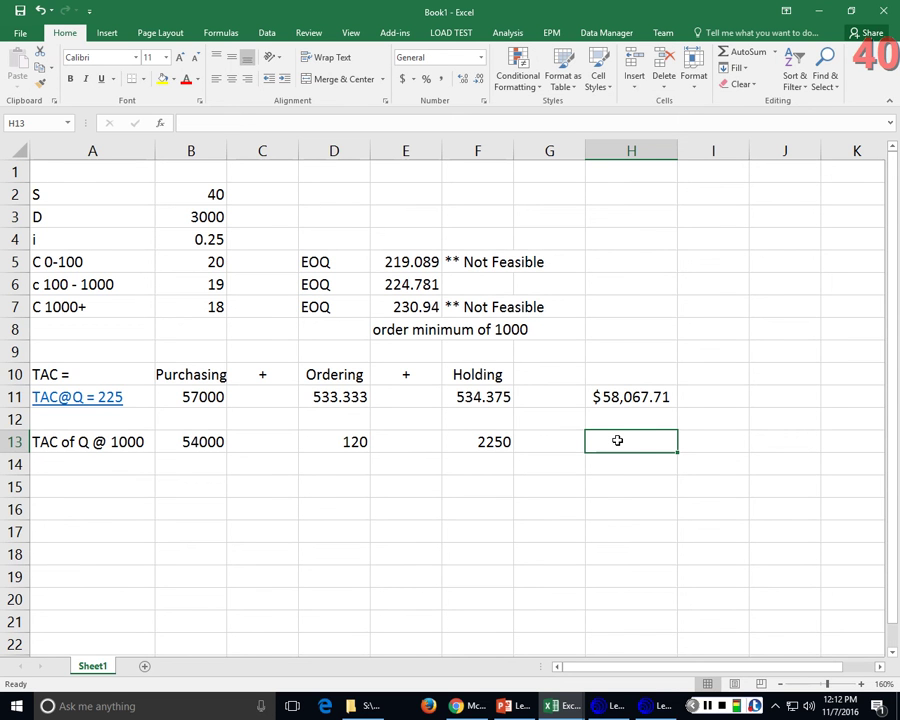
pyautogui.click(630, 397)
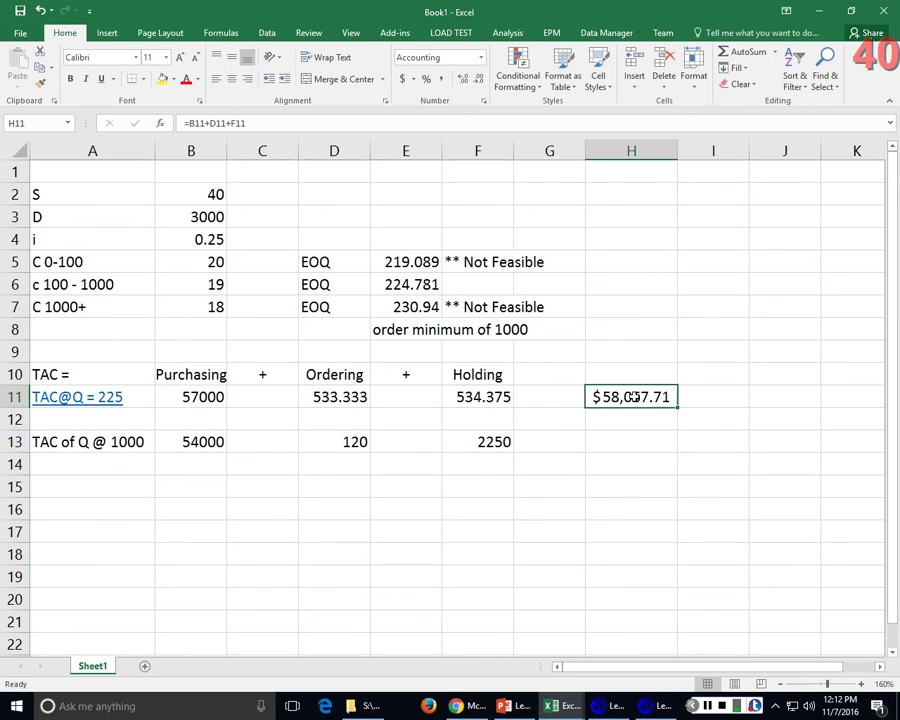
pyautogui.rightClick(633, 397)
pyautogui.click(660, 124)
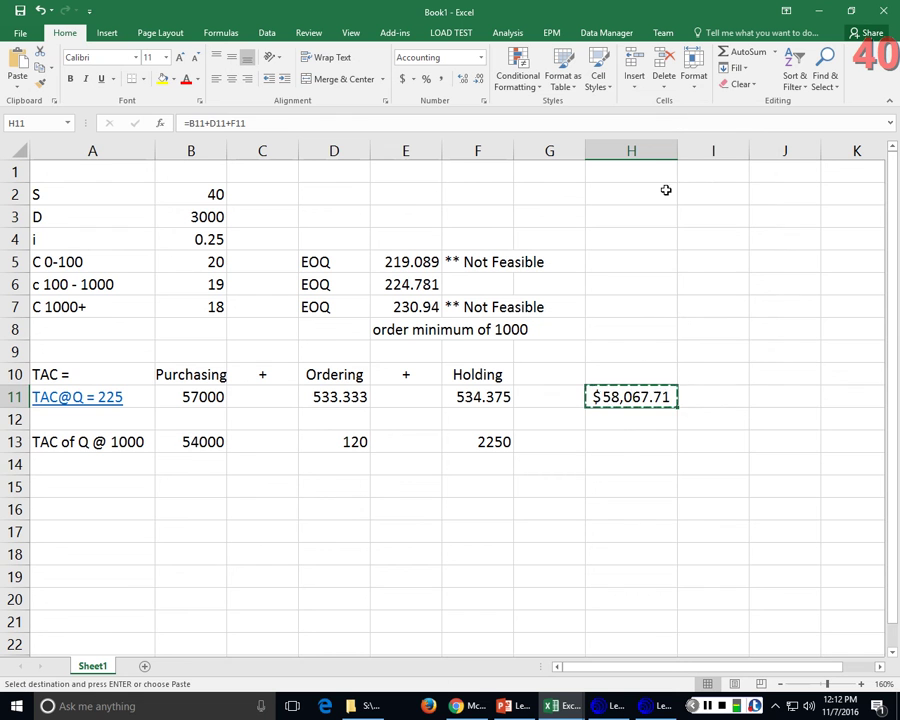
pyautogui.click(635, 444)
pyautogui.rightClick(635, 444)
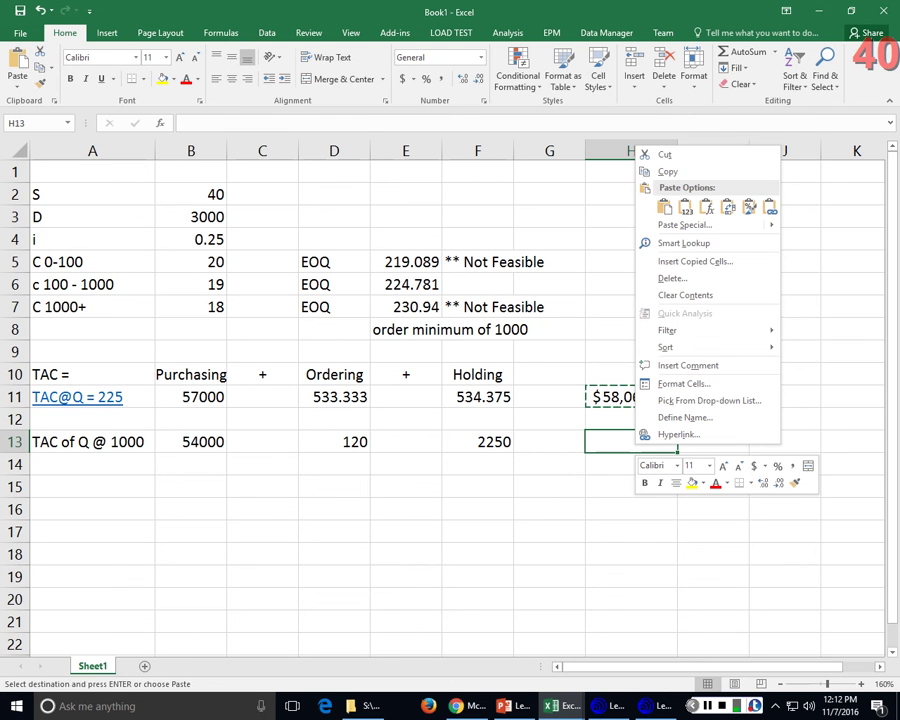
pyautogui.click(664, 207)
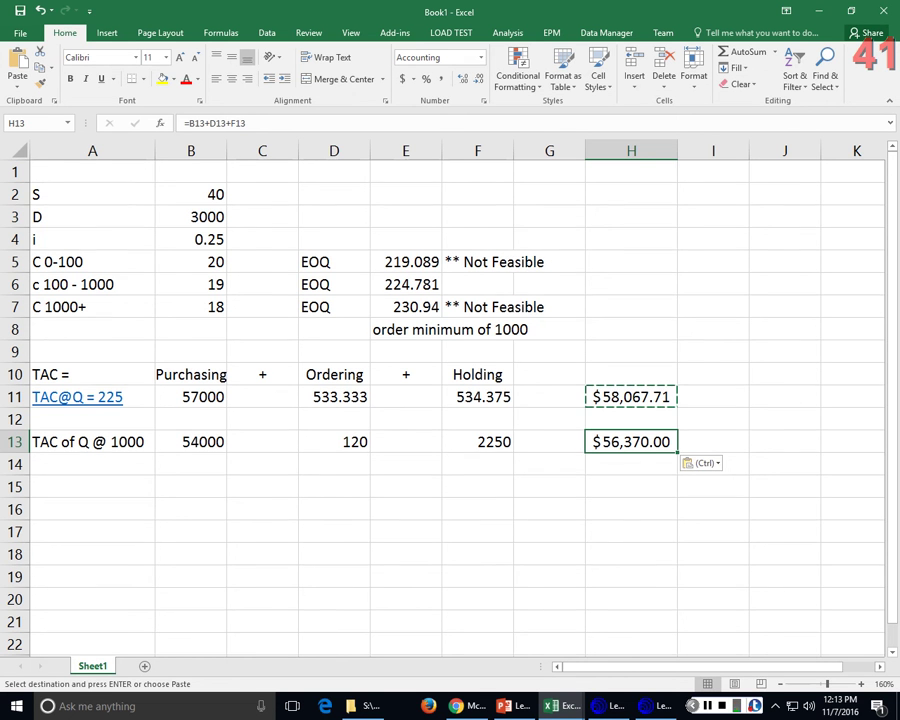
# Check the Problem 11-34 solution in the browser and highlight the H13 total in the Excel sheet with a yellow fill.
pyautogui.hotkey('alt', 'Tab')
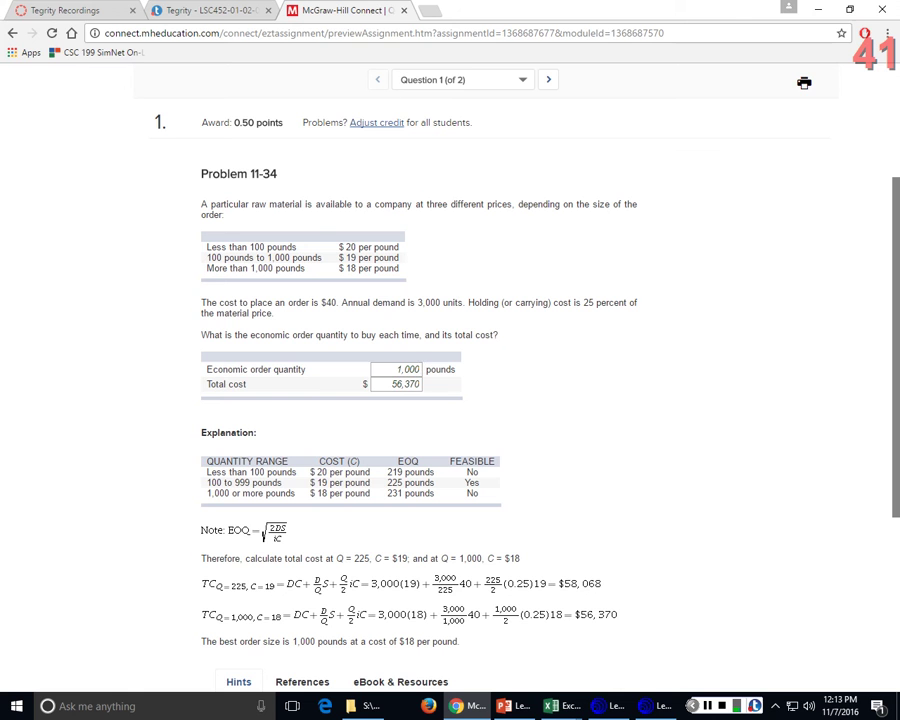
pyautogui.hotkey('alt', 'Tab')
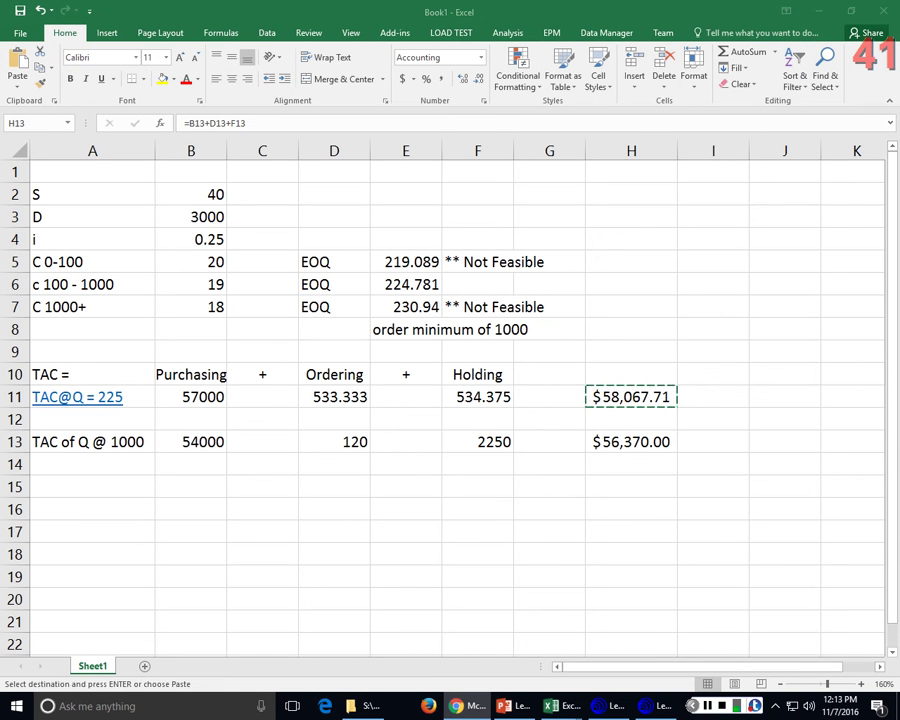
pyautogui.click(632, 441)
pyautogui.hotkey('ctrl', 'v')
pyautogui.click(164, 78)
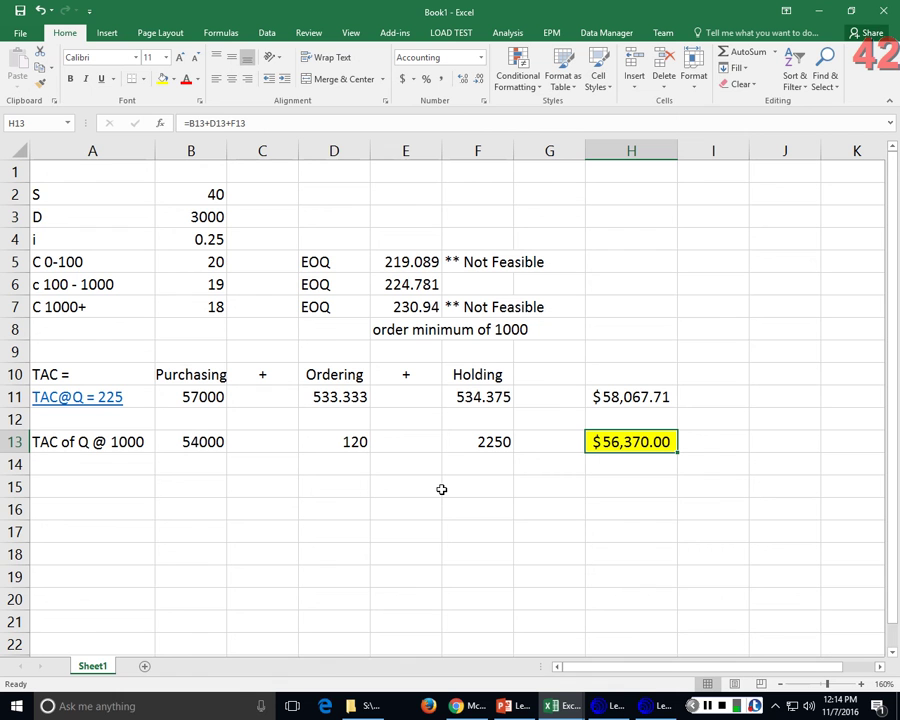
# Rename the worksheet Sheet1 as In Class 11-34 Review.
pyautogui.rightClick(93, 666)
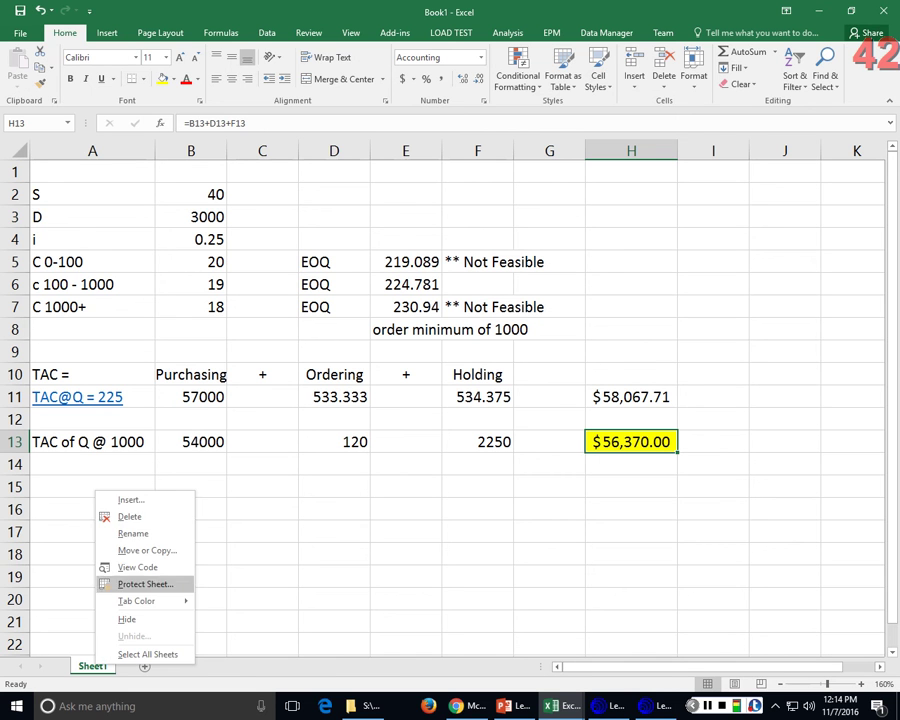
pyautogui.click(134, 532)
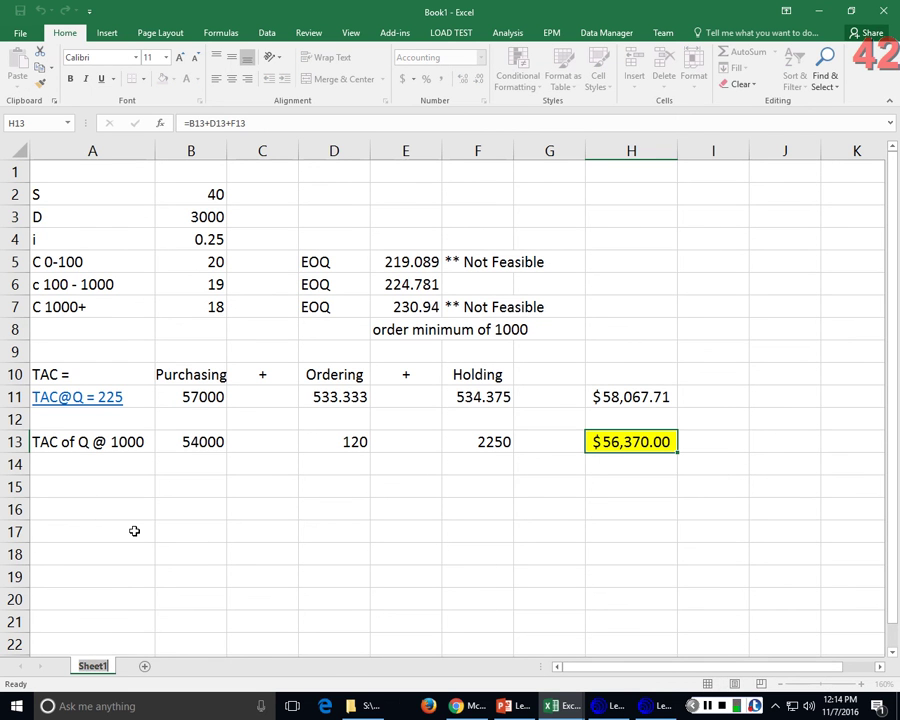
pyautogui.write('In Class')
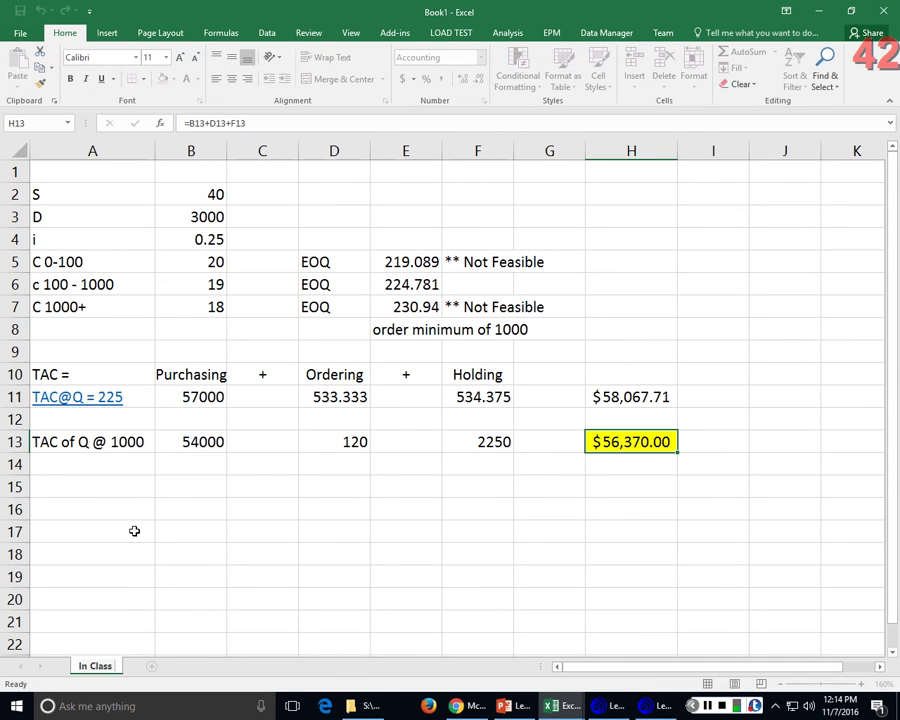
pyautogui.write(' 11-34 Review')
pyautogui.press('Return')
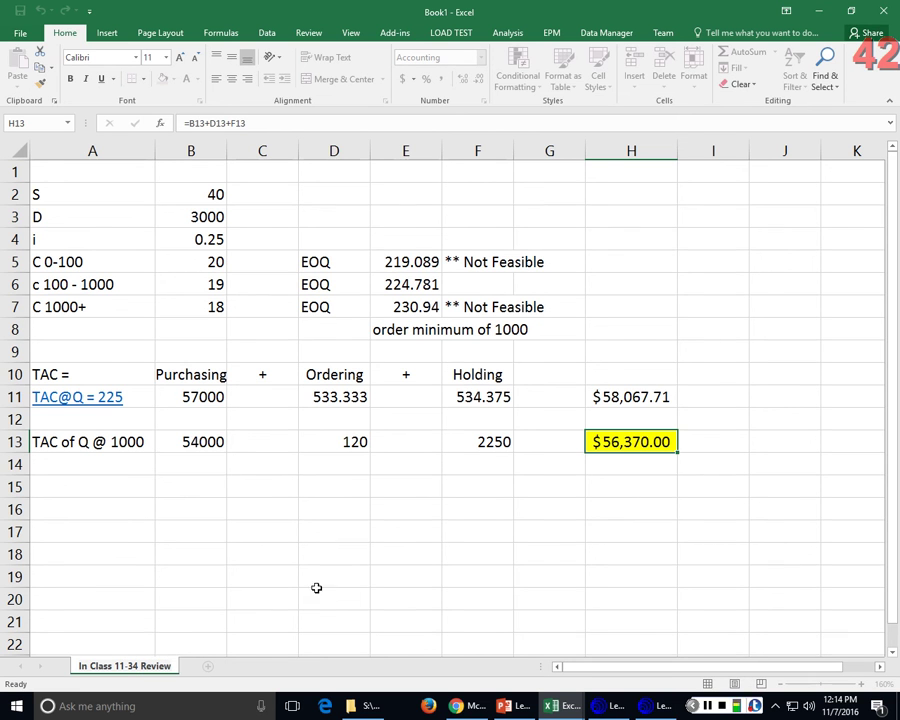